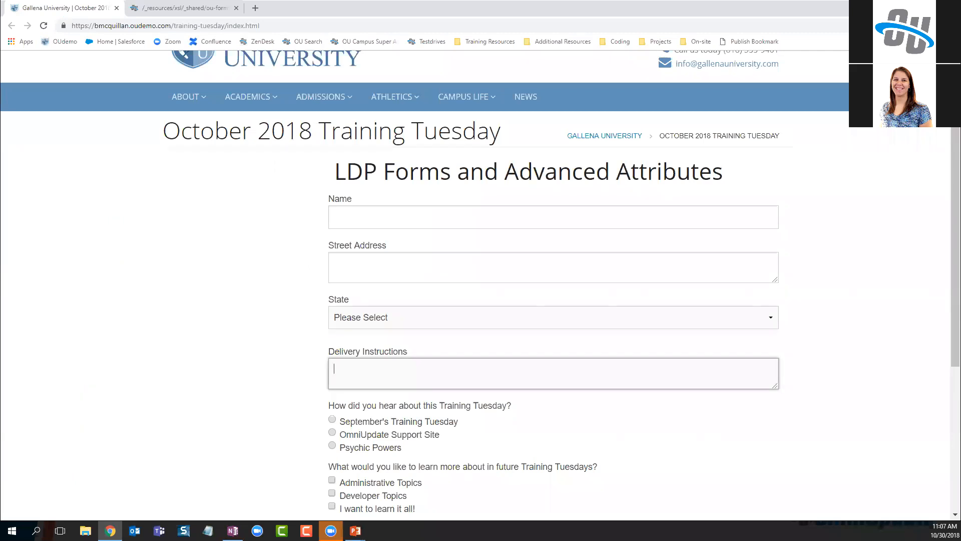
Check the ou-forms.xsl file back in
left_click(185, 8)
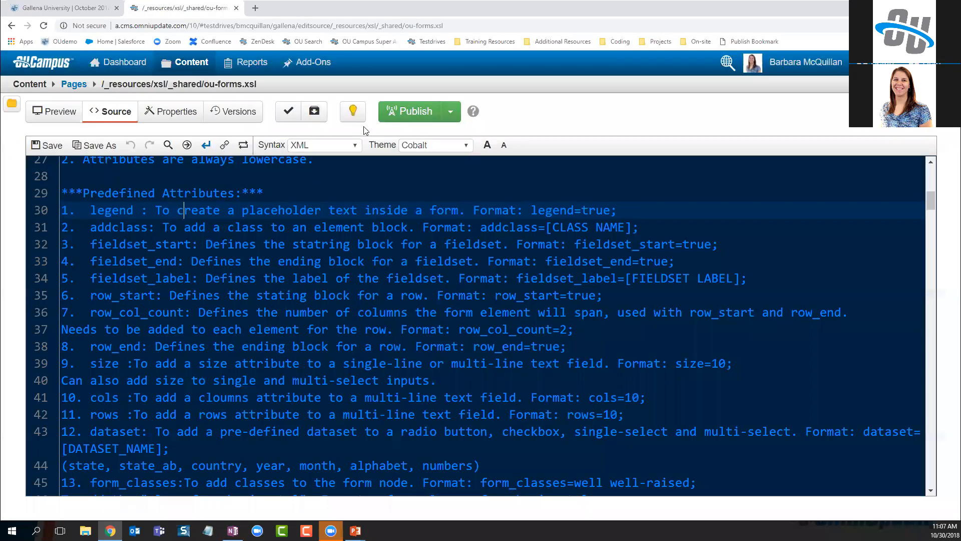
left_click(354, 116)
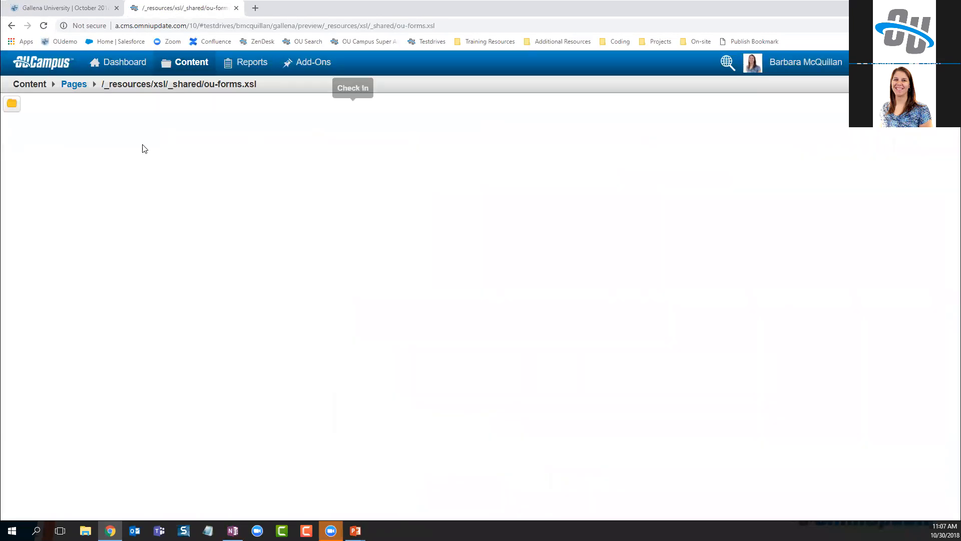
left_click(72, 86)
Filter the Assets list by 'tues' and open the Training Tuesday - LDP Forms and Advanced Attributes asset
mouse_move(189, 65)
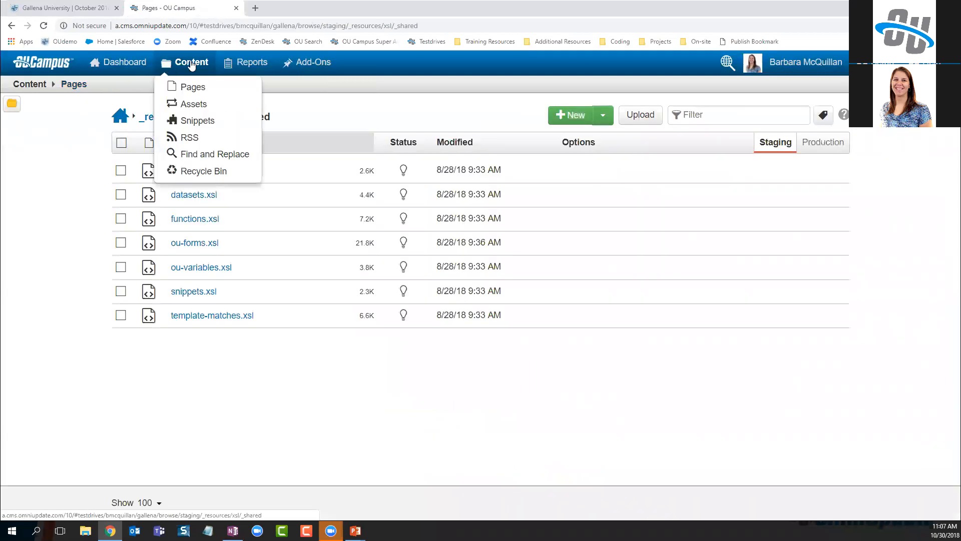
left_click(193, 103)
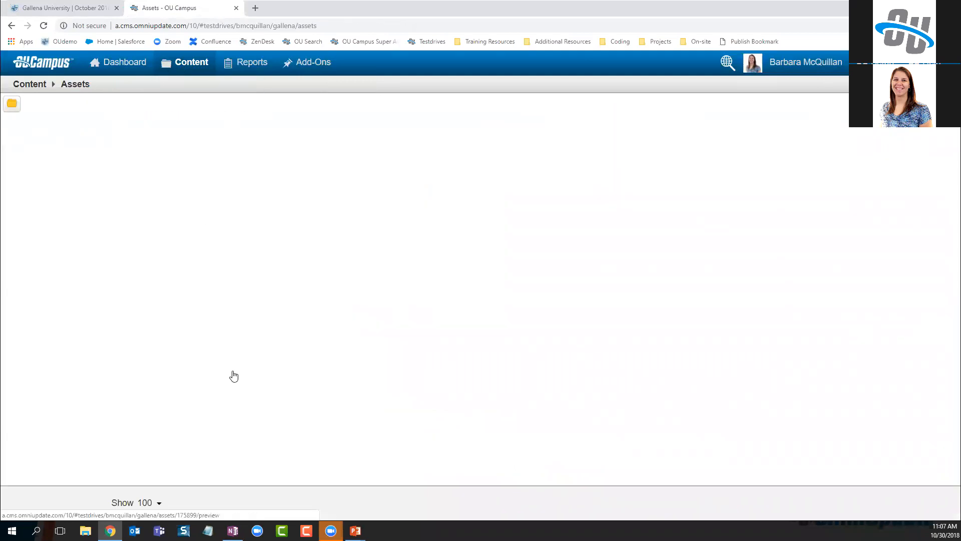
left_click(326, 117)
type("tues")
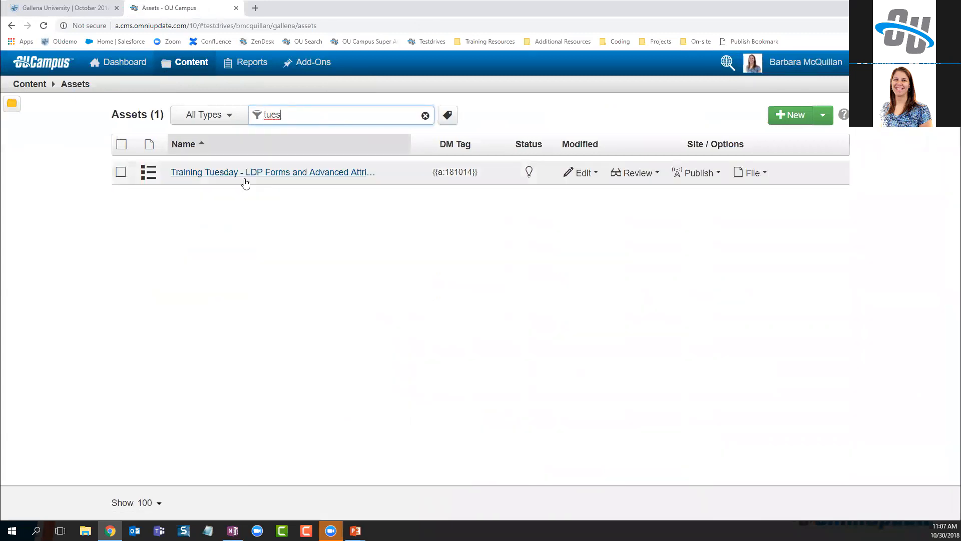
left_click(245, 173)
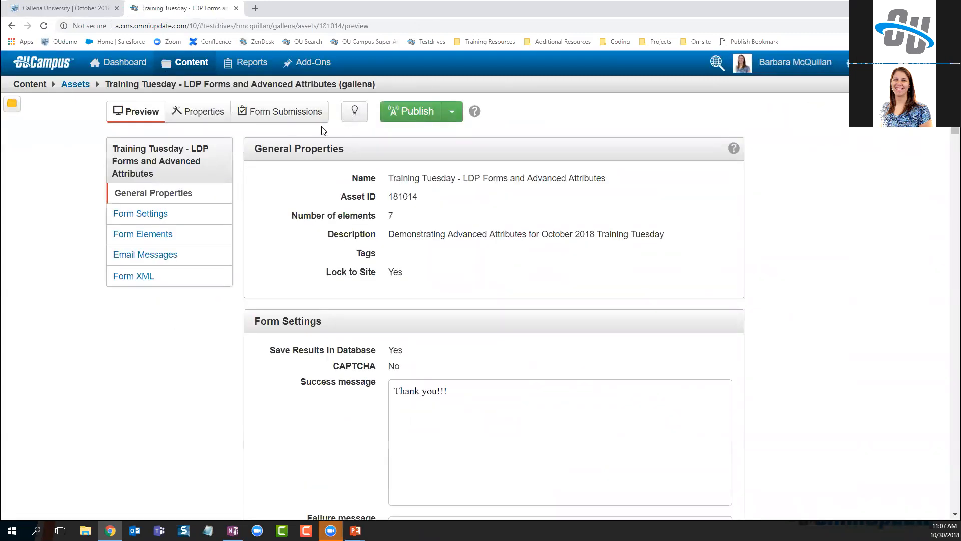
Check out the Training Tuesday asset, open its form elements for editing, and scroll to the Name field
left_click(356, 114)
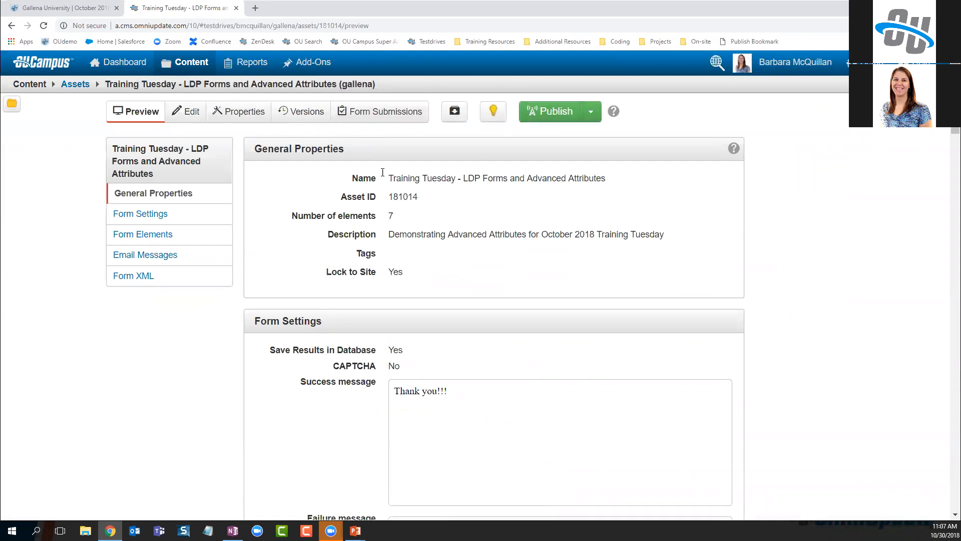
left_click(194, 116)
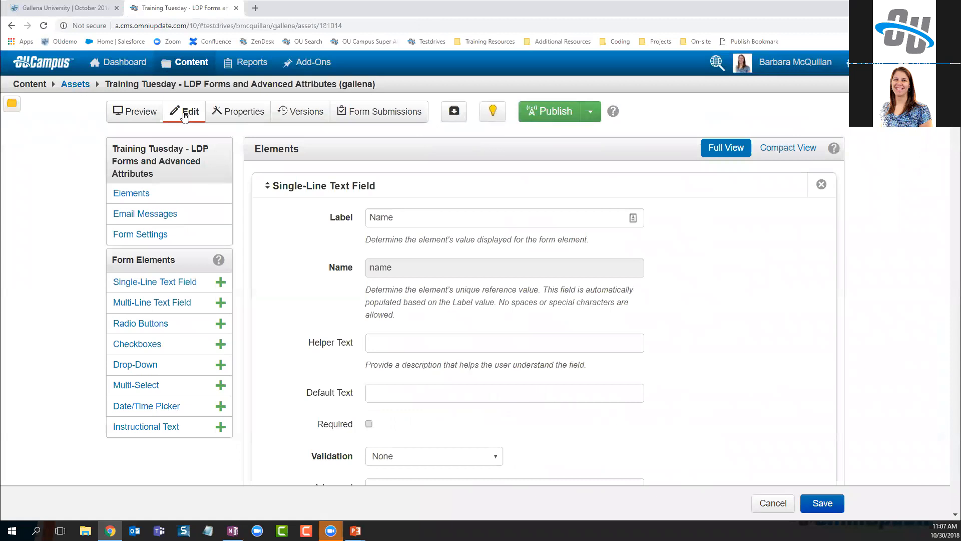
left_click(399, 217)
left_click(335, 228)
left_click(58, 8)
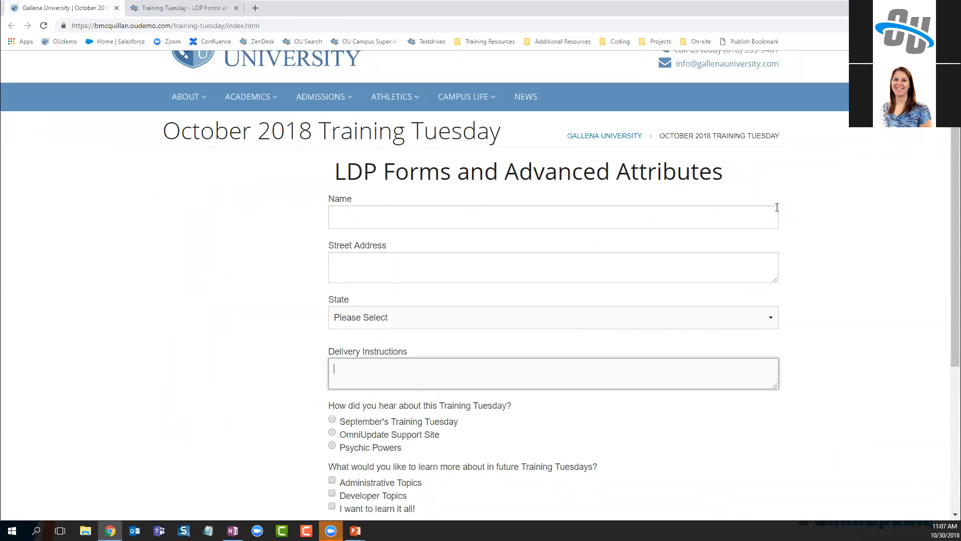
left_click(200, 10)
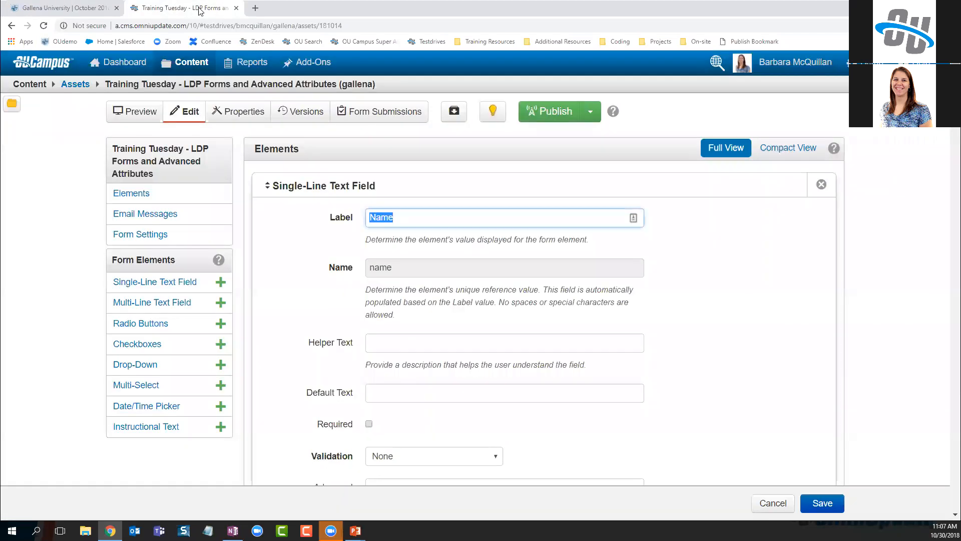
left_click(351, 260)
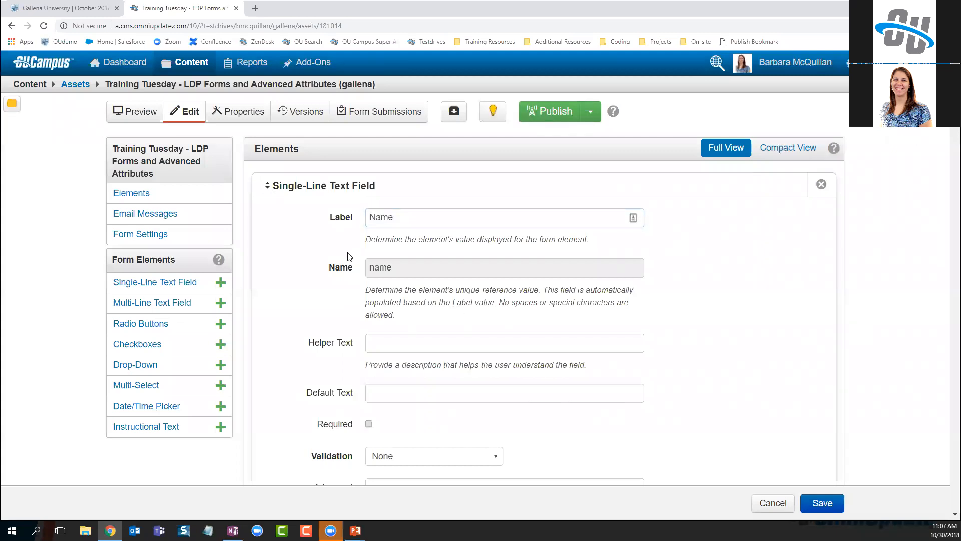
scroll(349, 257, "down", 5)
Enter size=25; in the Name element's Advanced attributes
left_click(425, 262)
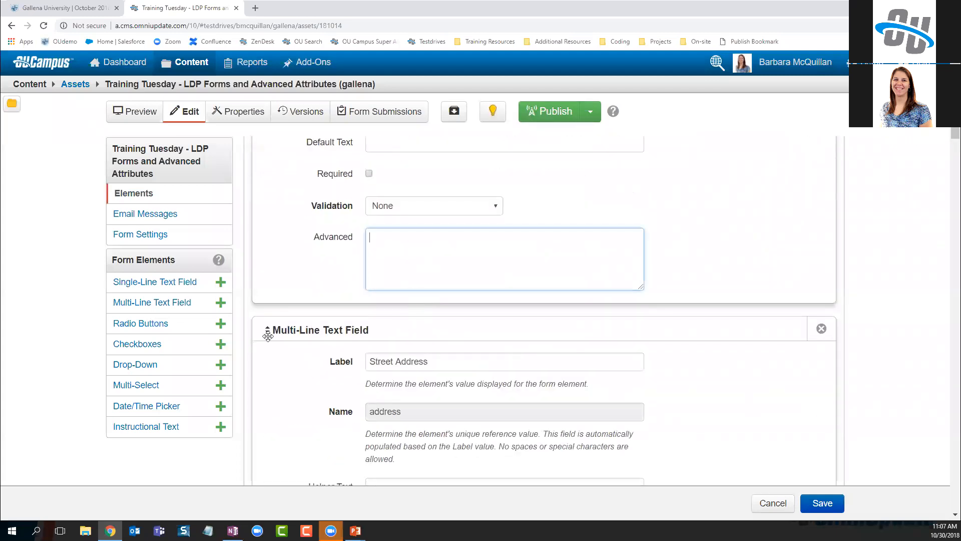
type("size=25;")
On the live Gallena University form, type test lines 1 and 2 into Street Address
scroll(404, 347, "down", 1)
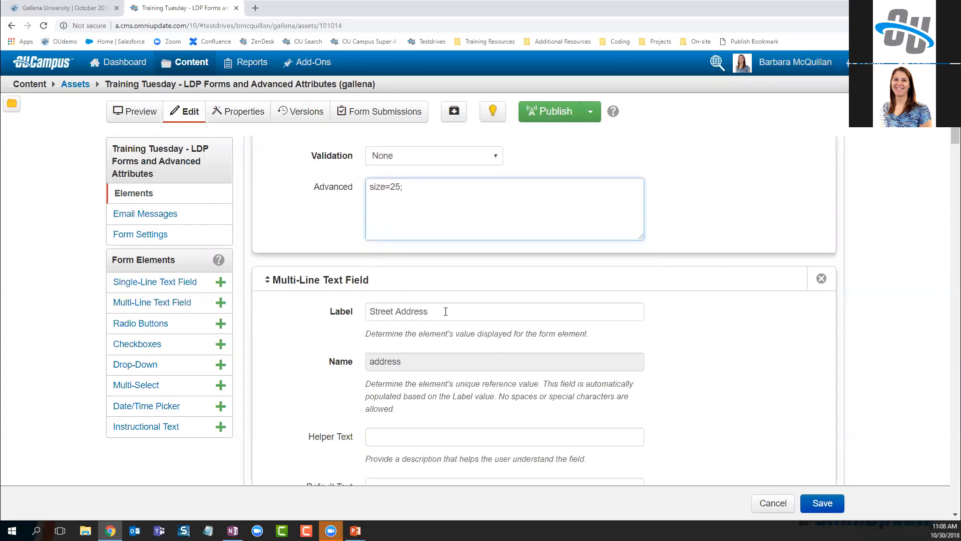
scroll(445, 311, "down", 3)
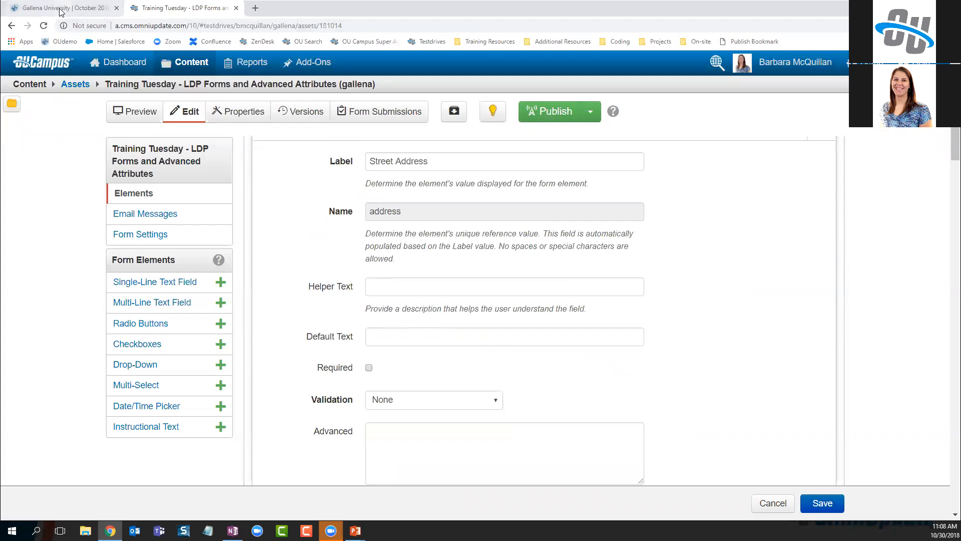
left_click(59, 11)
left_click(368, 258)
type("1")
key("Return")
type("2")
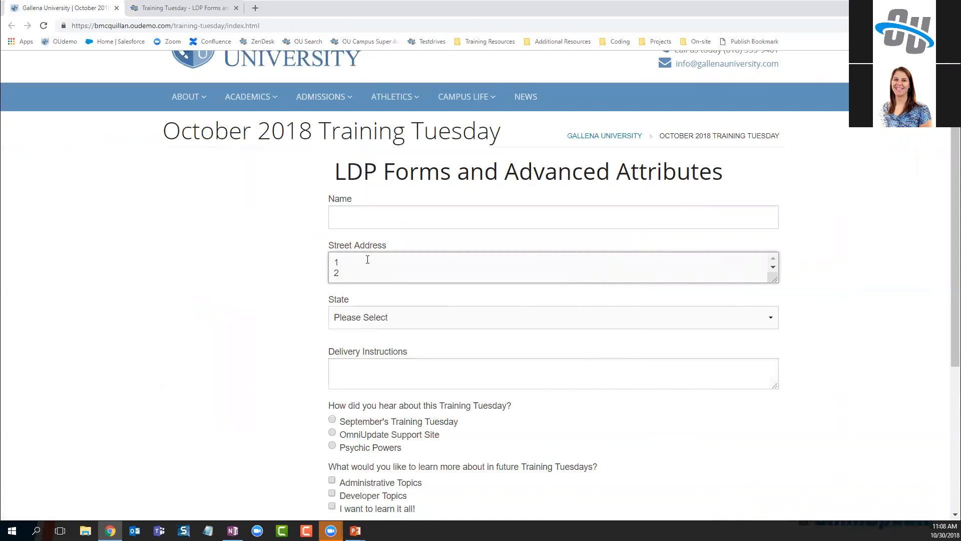
Give the Street Address element rows=4; and return to the live form's Delivery Instructions box
left_click(194, 8)
scroll(451, 404, "down", 1)
left_click(419, 405)
type("r")
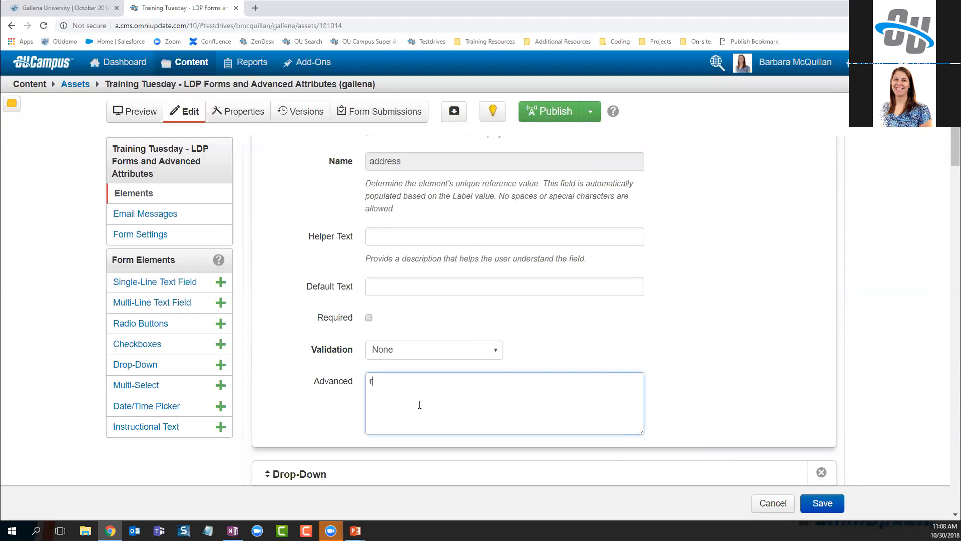
type("ows=4;")
left_click(46, 11)
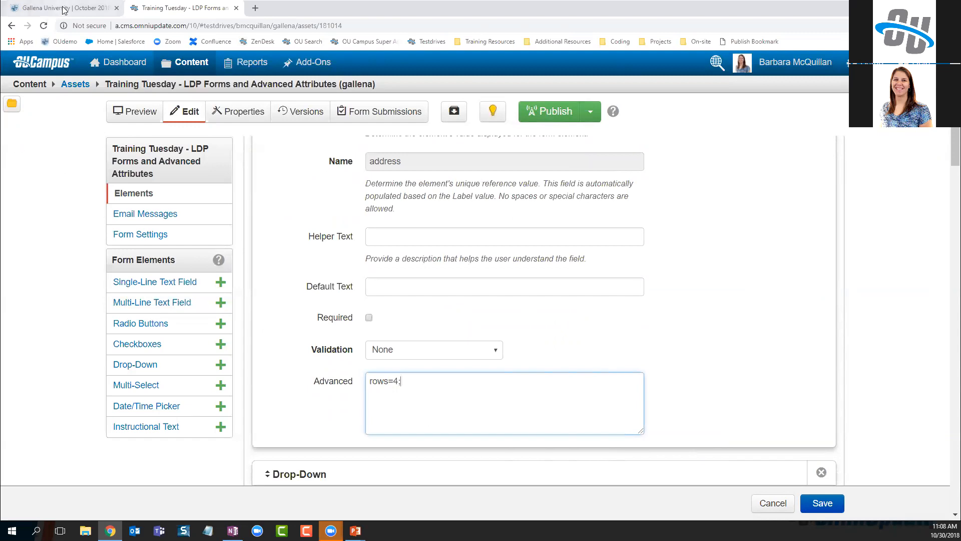
left_click(348, 370)
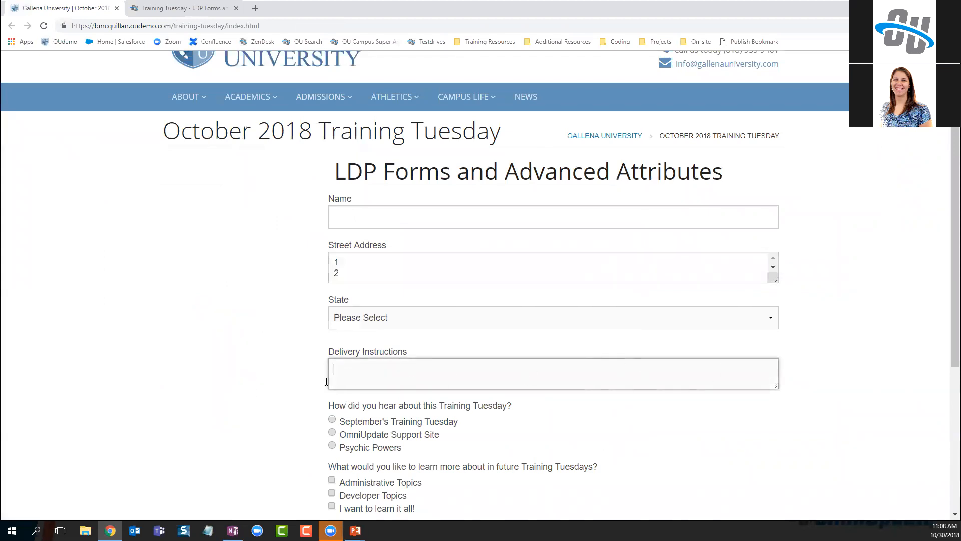
Scroll to the Delivery Instructions element and type cols=25 into its Advanced attributes
left_click(204, 10)
scroll(617, 443, "down", 2)
scroll(617, 444, "down", 10)
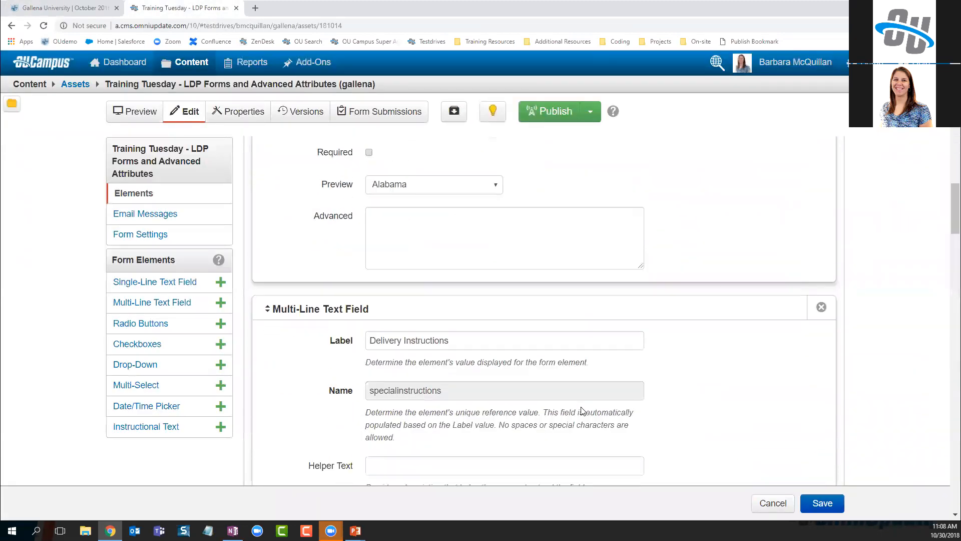
scroll(582, 410, "down", 2)
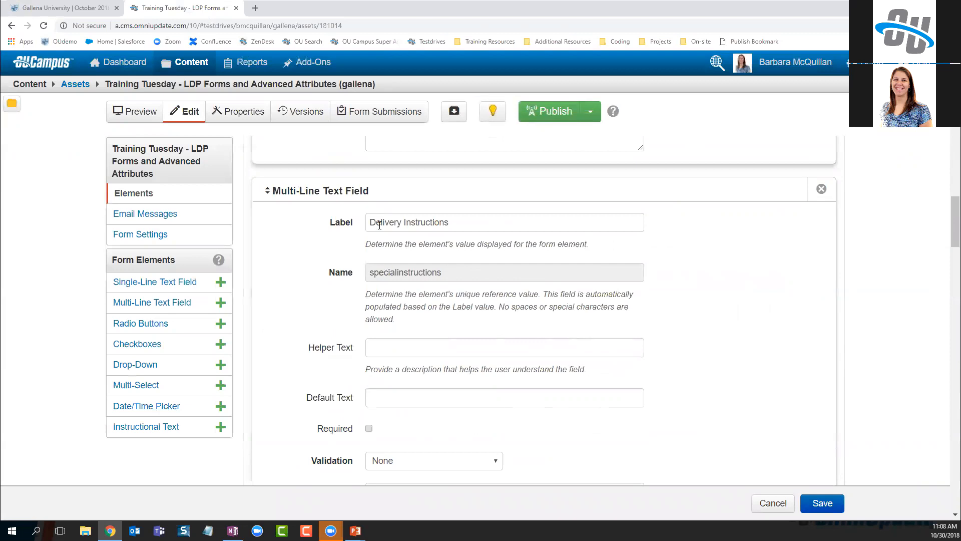
scroll(573, 373, "down", 3)
left_click(427, 358)
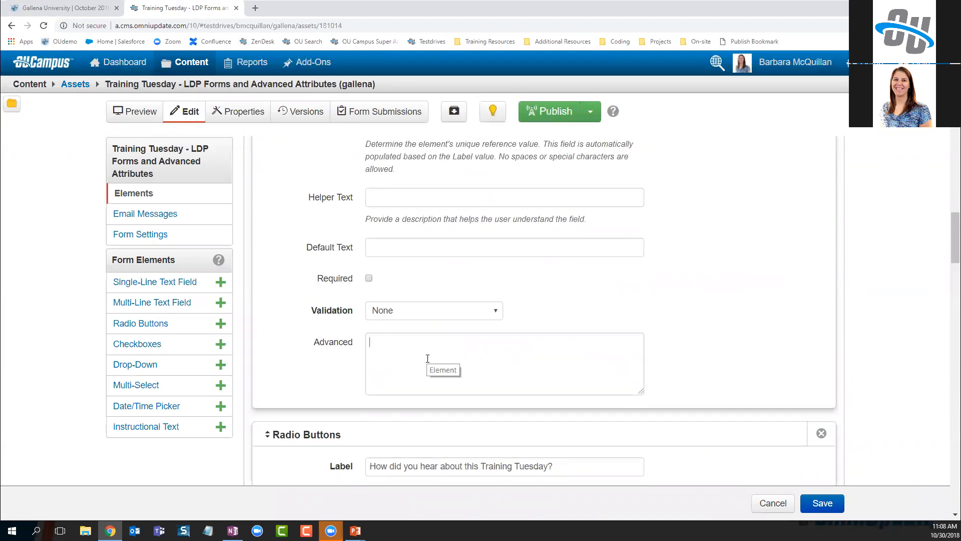
type("cols")
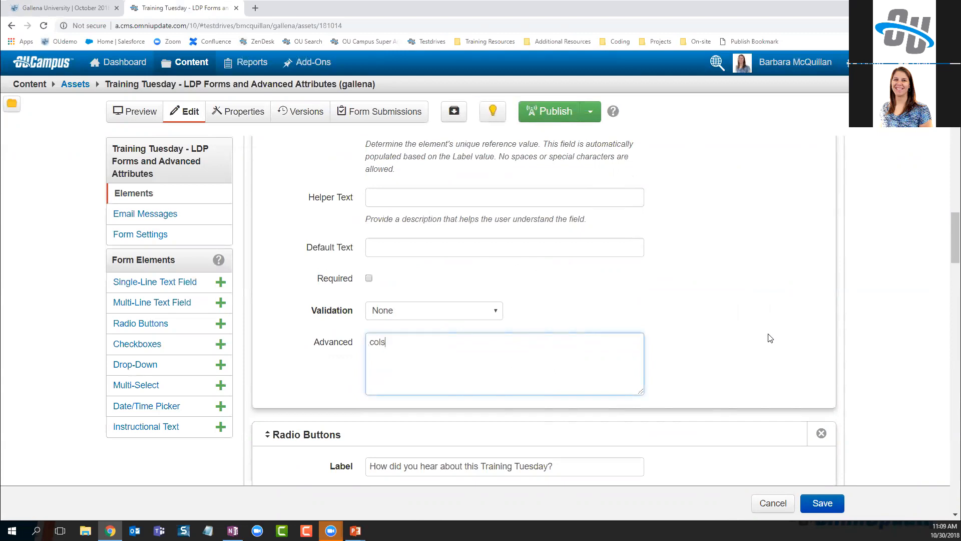
type("=25;")
Save the form asset and publish it with the note 'updated Name, Address and Instructions elements'
left_click(816, 504)
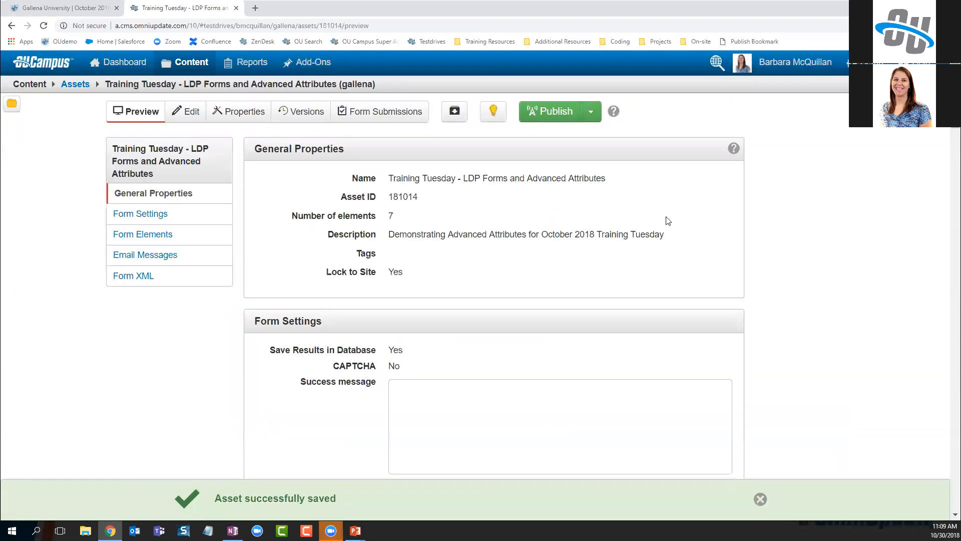
left_click(550, 115)
left_click(454, 210)
type("updated Nam")
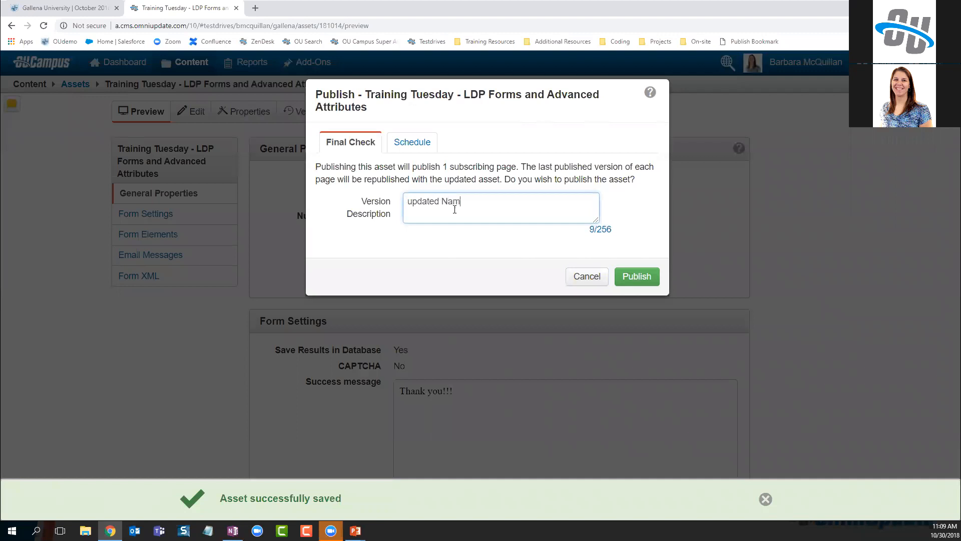
type("e, Address and ")
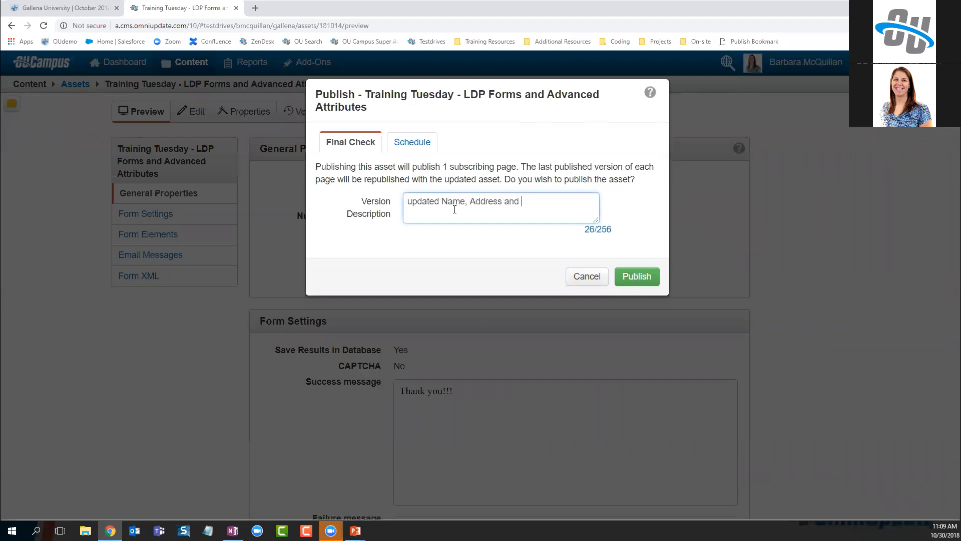
type("Instructions elements")
left_click(625, 278)
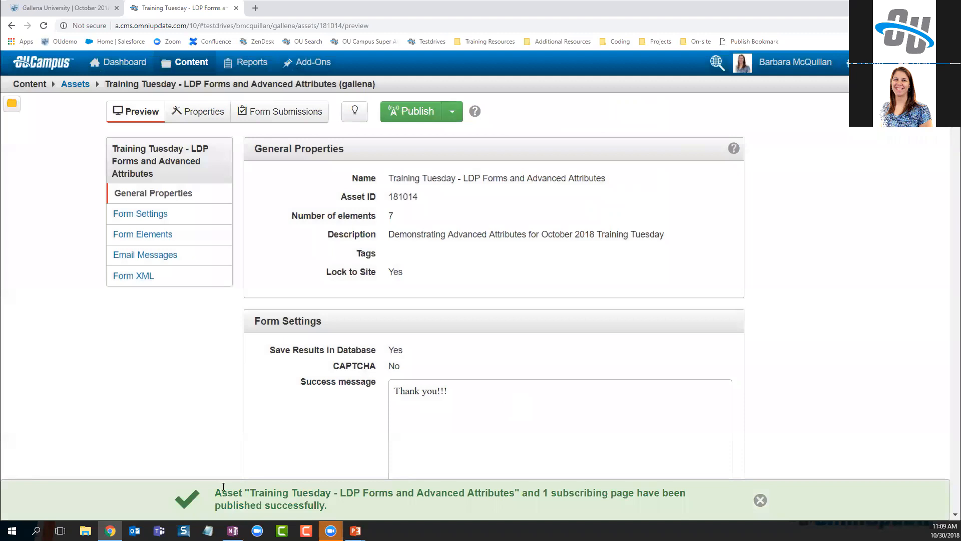
On the live form, test the Name field's width with 27 digits, then clear them
left_click_drag(221, 490, 641, 489)
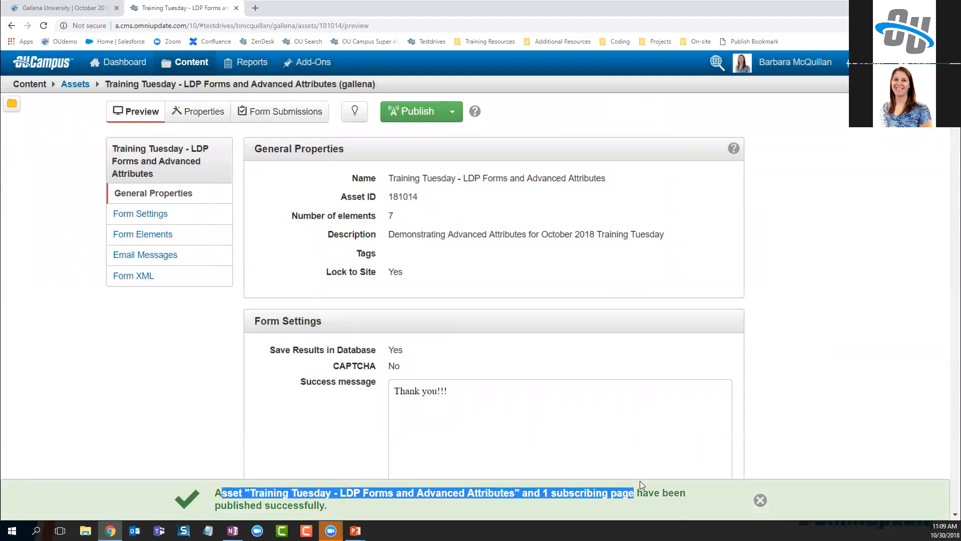
left_click(43, 7)
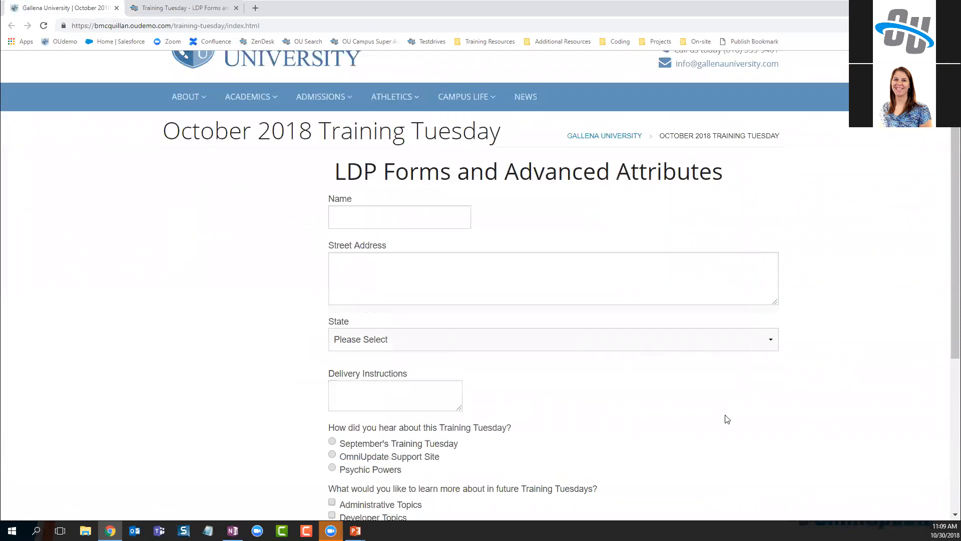
left_click(351, 217)
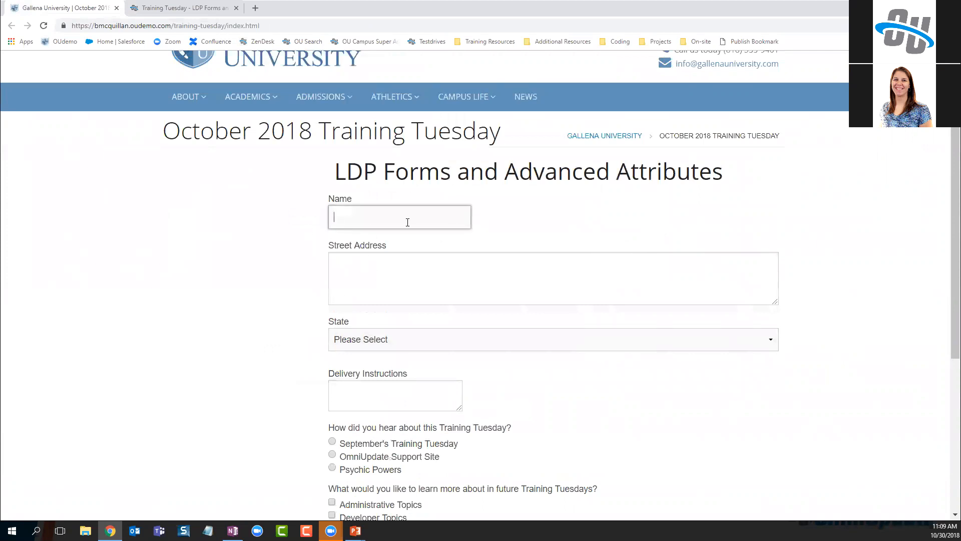
type("123456789012345678901234567")
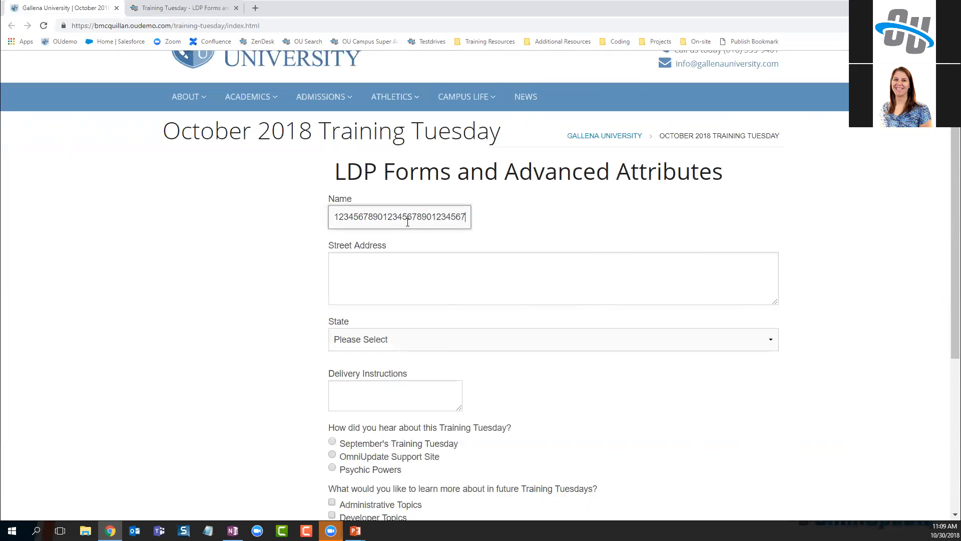
key("BackSpace")
key("BackSpace")
key("BackSpace")
key("BackSpace")
key("BackSpace")
key("BackSpace")
key("BackSpace")
key("BackSpace")
key("BackSpace")
key("BackSpace")
key("BackSpace")
key("BackSpace")
key("BackSpace")
key("BackSpace")
key("BackSpace")
key("BackSpace")
key("BackSpace")
key("BackSpace")
key("BackSpace")
key("BackSpace")
Test Street Address with four lines, erase them, and check the Delivery Instructions box size
left_click(393, 259)
type("1")
key("Return")
type("2")
key("Return")
type("3")
key("Return")
type("4")
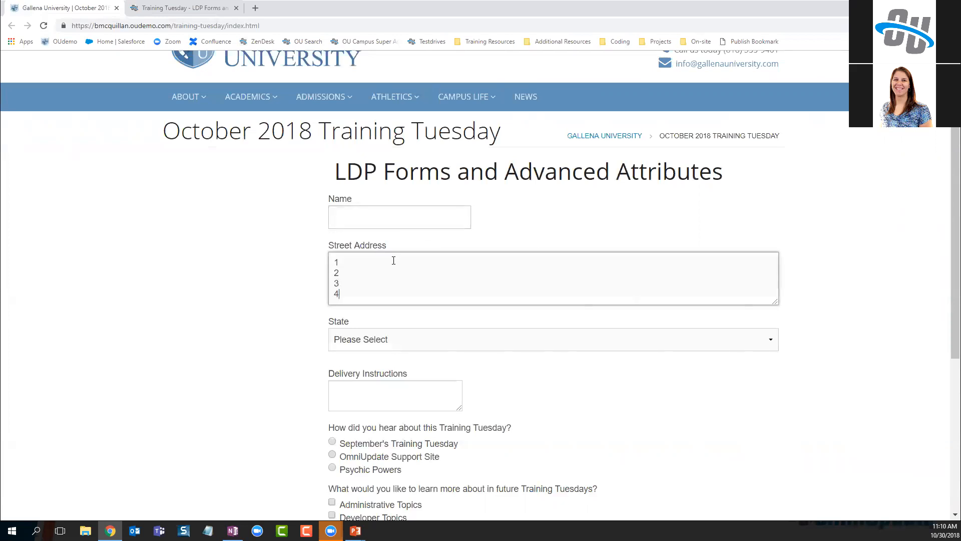
key("Return")
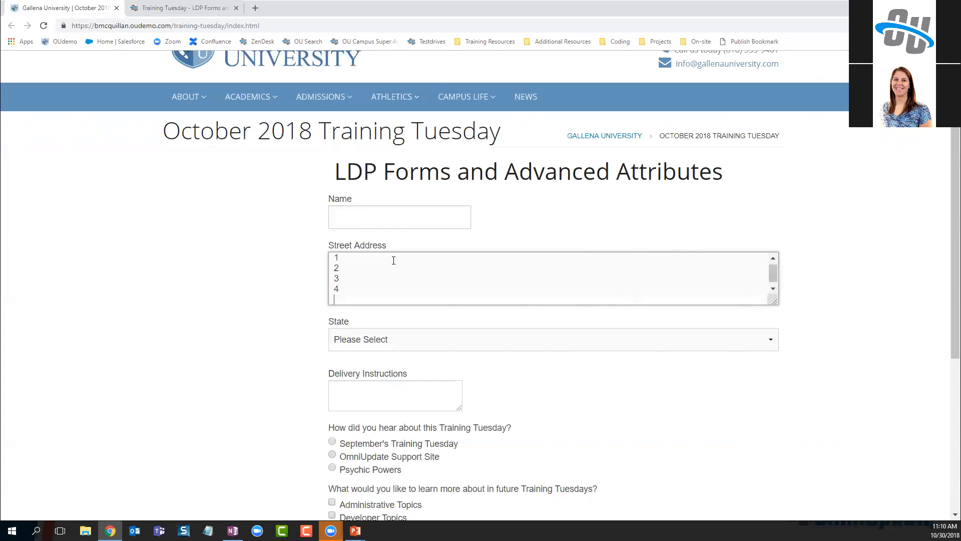
key("BackSpace")
key("BackSpace")
key("BackSpace")
key("BackSpace")
key("BackSpace")
key("BackSpace")
key("BackSpace")
key("BackSpace")
left_click(390, 403)
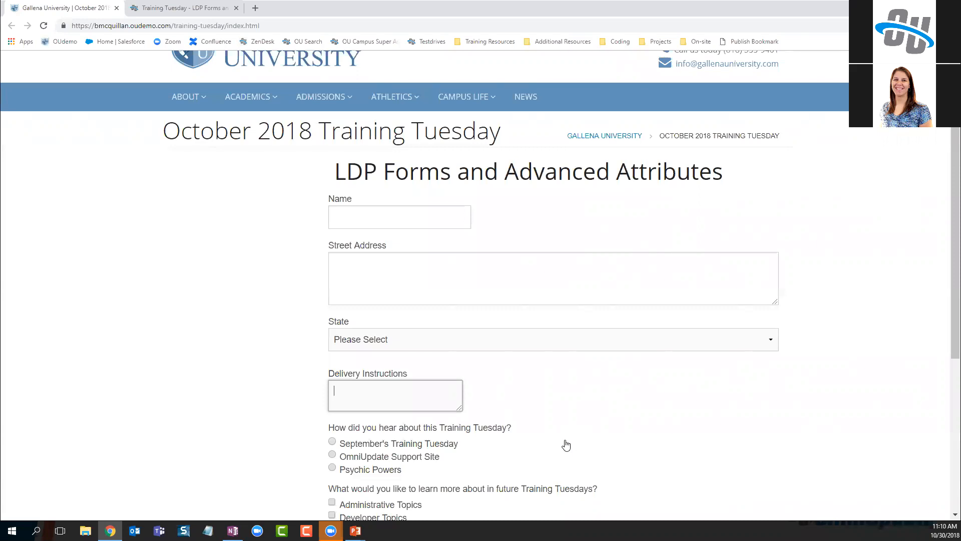
Open the State options list, then advance the slideshow to the multiple-choice attributes slide
left_click(370, 344)
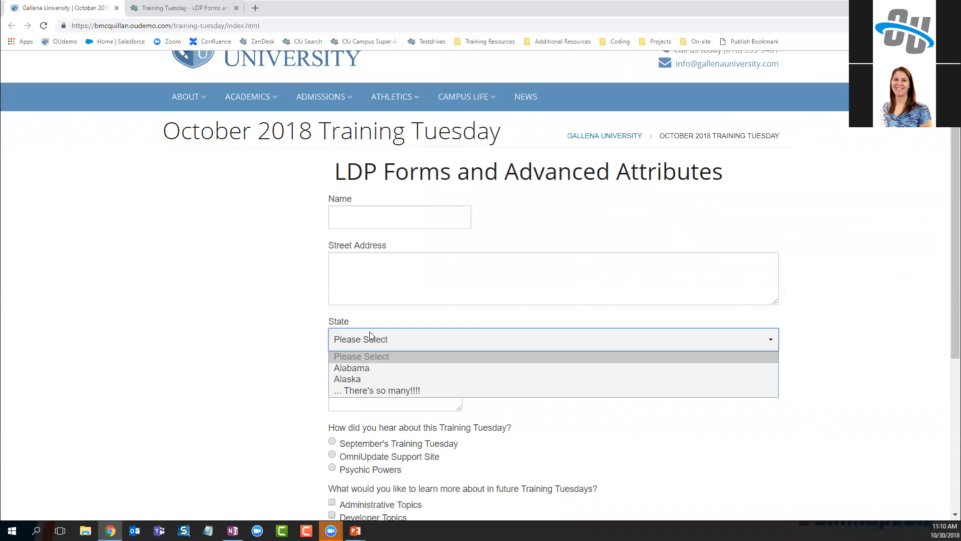
key("alt+Tab")
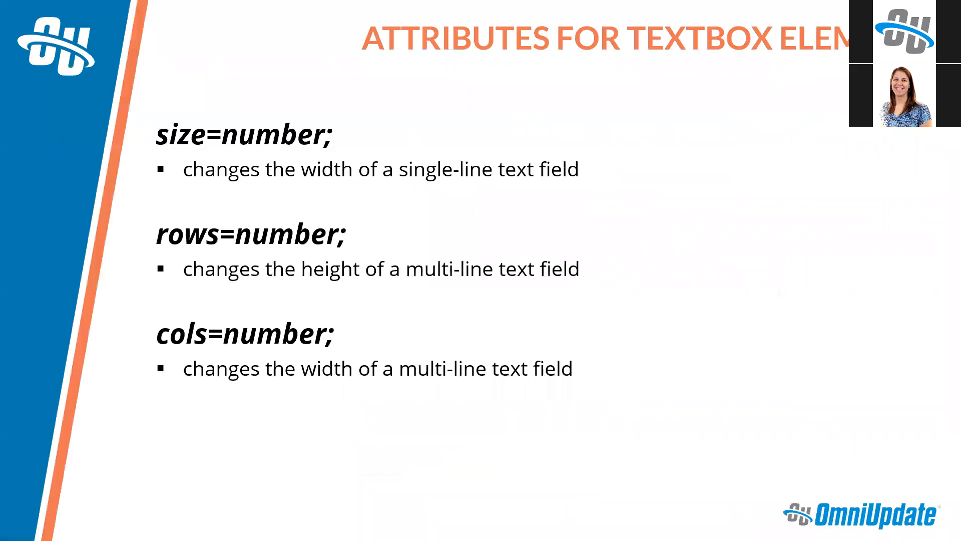
key("Right")
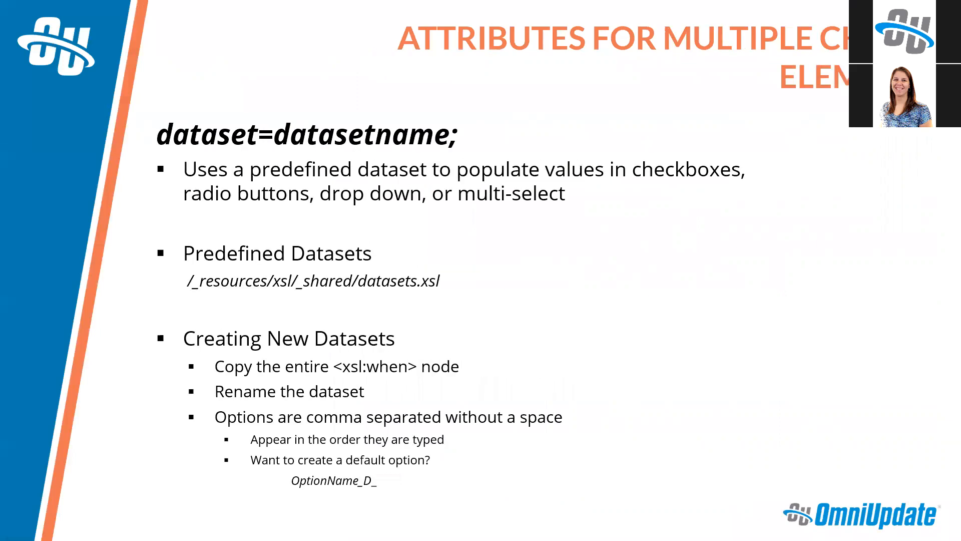
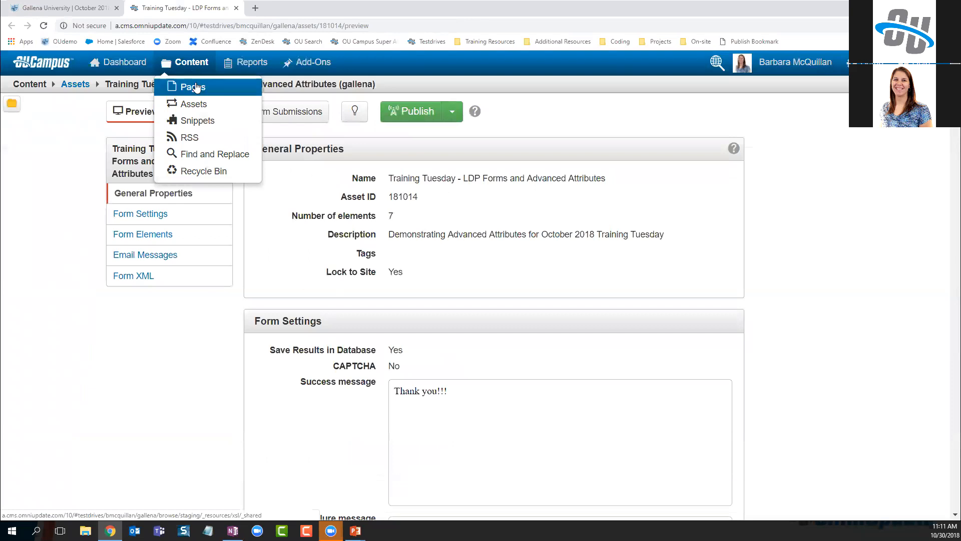
Open the Pages list in a new tab and view the datasets.xsl source
left_click(220, 91)
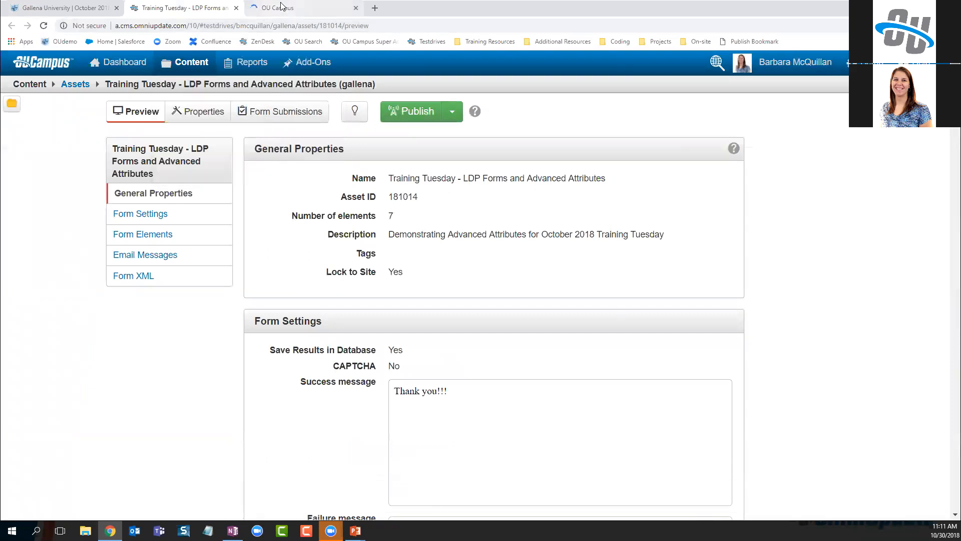
left_click(300, 8)
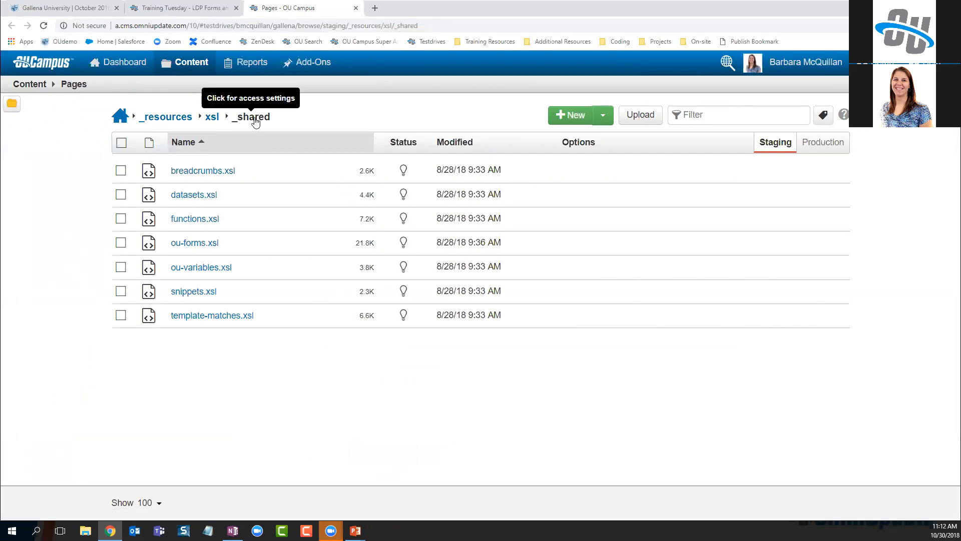
left_click(207, 196)
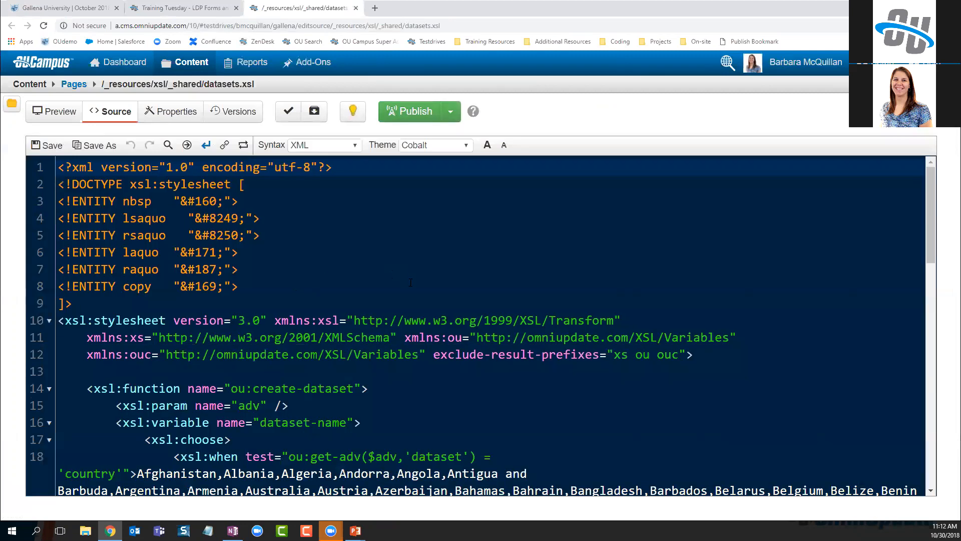
scroll(409, 281, "down", 2)
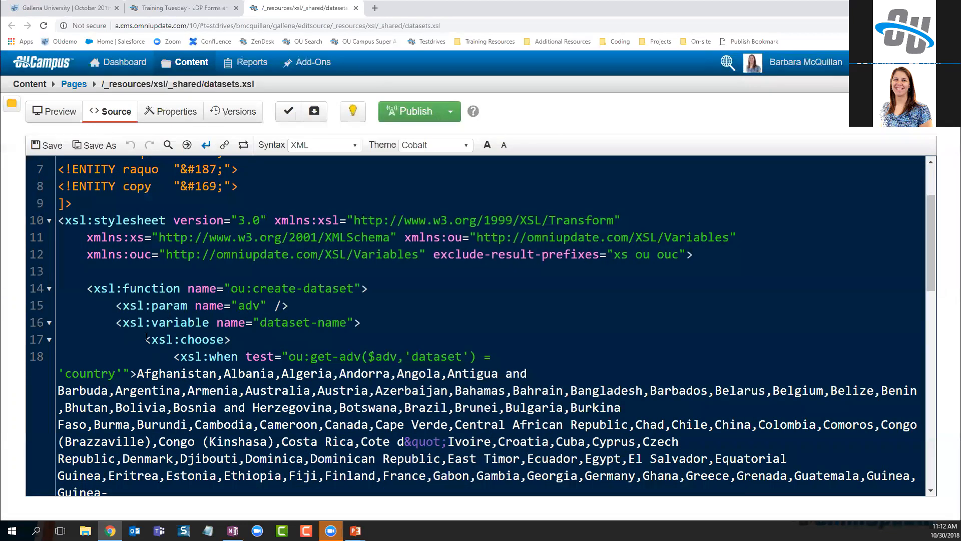
Highlight the xsl:choose block, the country condition on line 18, and the country dataset name
left_click_drag(146, 341, 232, 343)
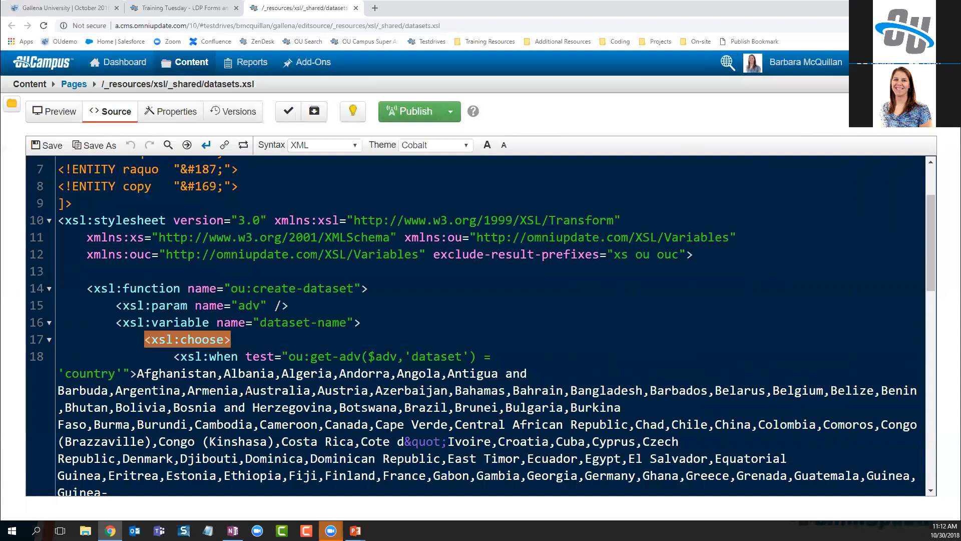
left_click_drag(173, 357, 237, 355)
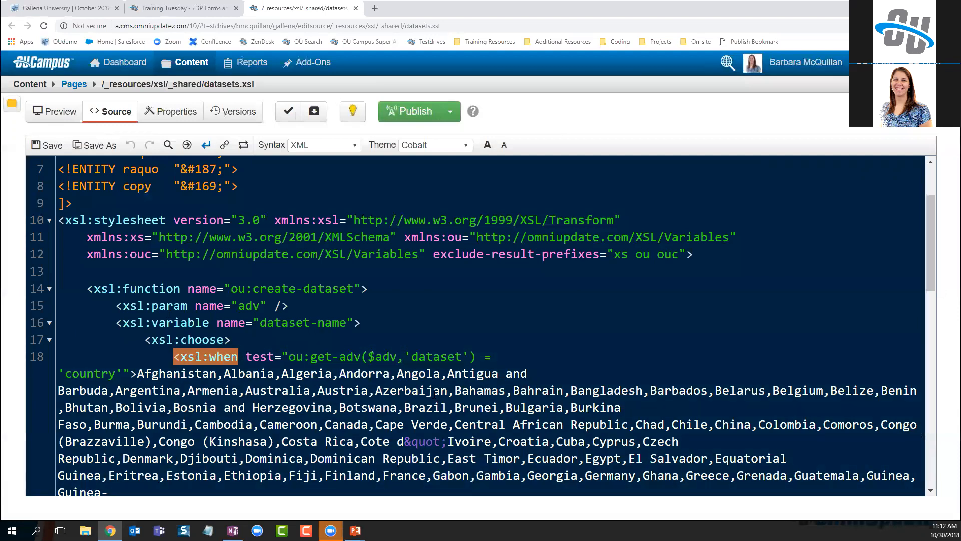
left_click(581, 358)
scroll(237, 353, "down", 1)
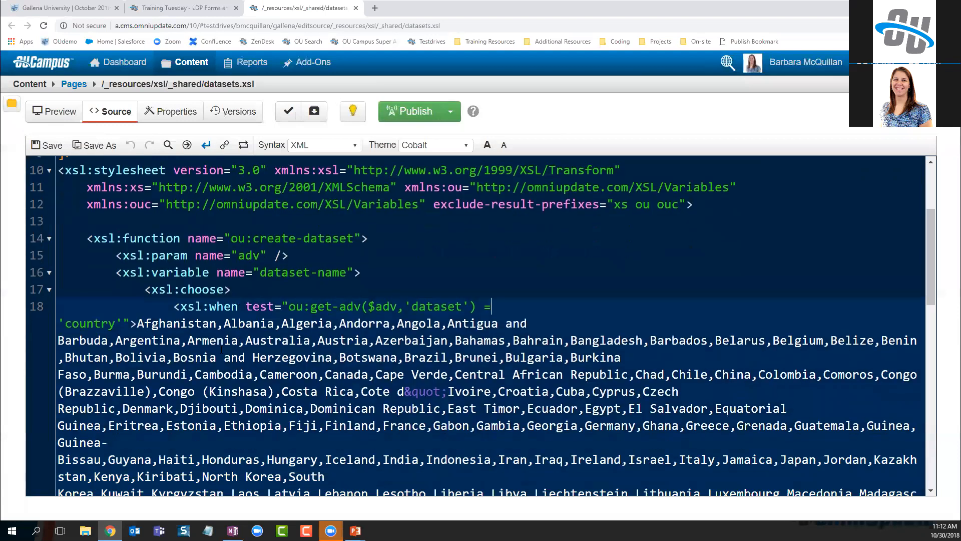
left_click_drag(175, 307, 138, 325)
left_click(67, 326)
left_click_drag(65, 323, 115, 324)
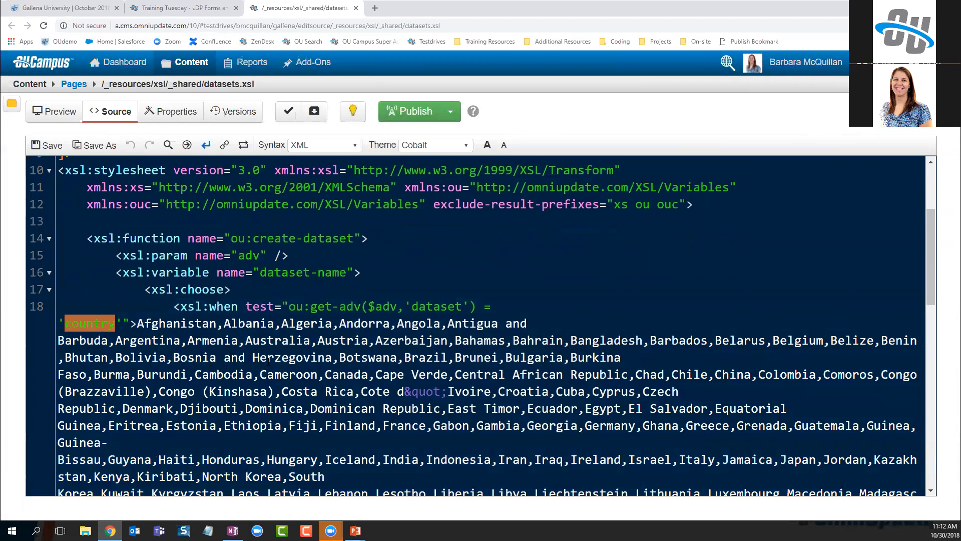
Highlight the state dataset entry on line 22 and its name, then return to the form asset
scroll(269, 360, "down", 7)
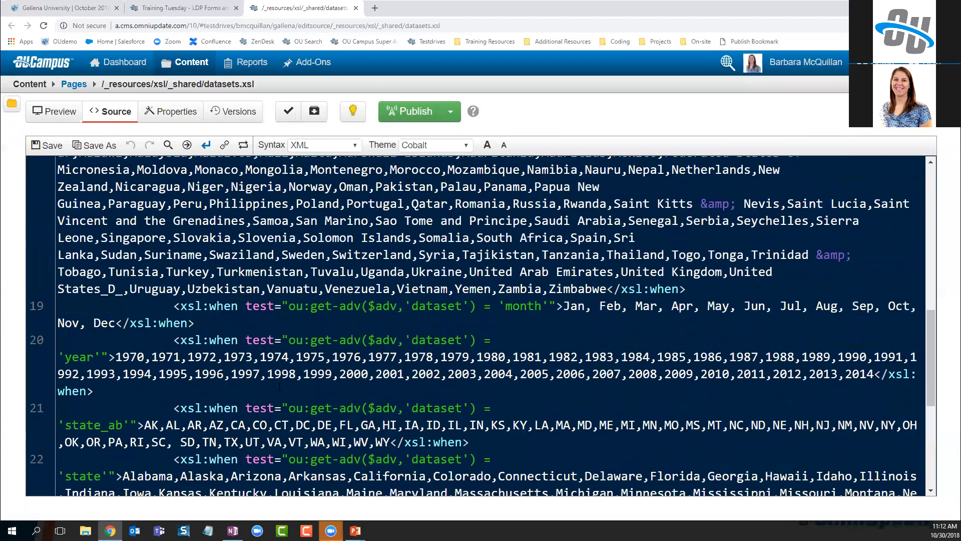
scroll(279, 387, "down", 3)
left_click_drag(175, 317, 775, 405)
left_click(151, 334)
left_click_drag(64, 333, 101, 334)
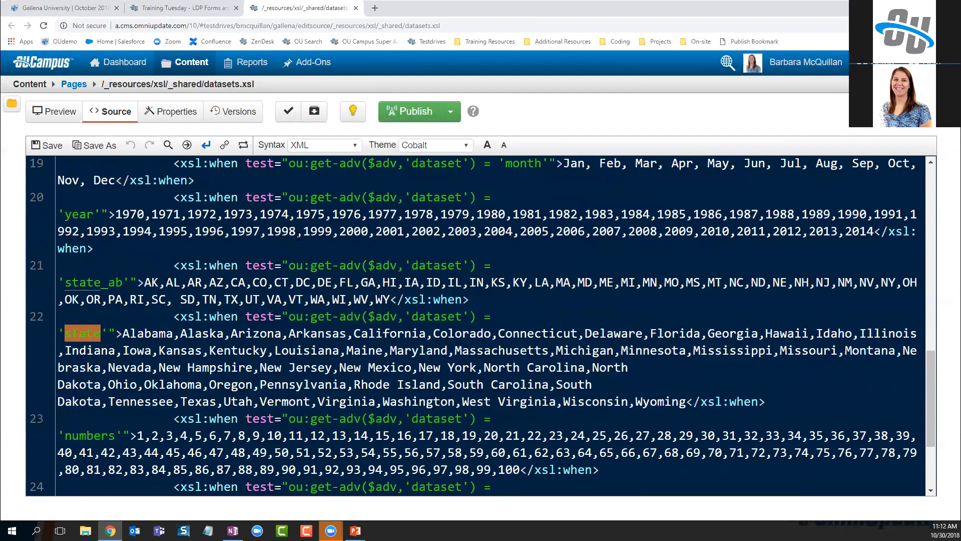
left_click(154, 8)
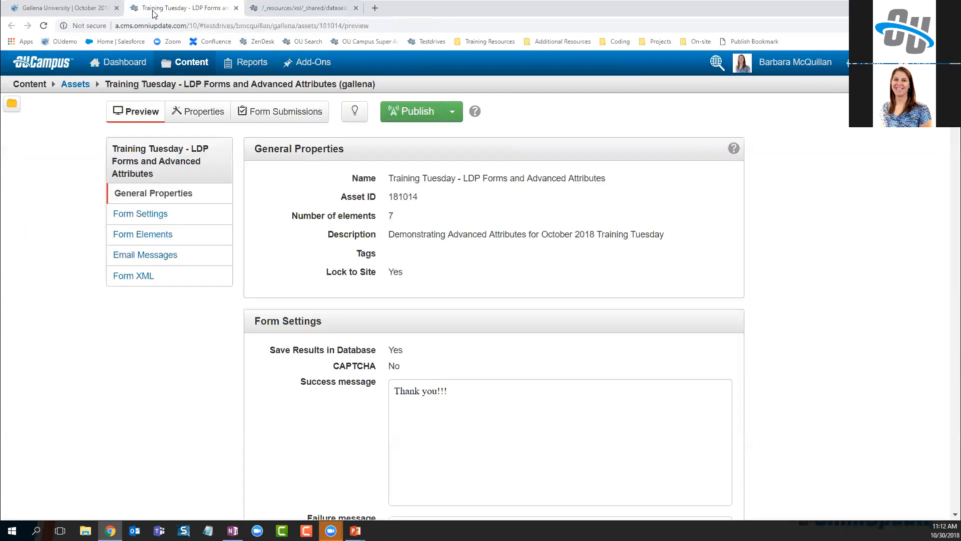
Check out the form and enter dataset=state; in the State drop-down's Advanced field
left_click(355, 113)
left_click(184, 111)
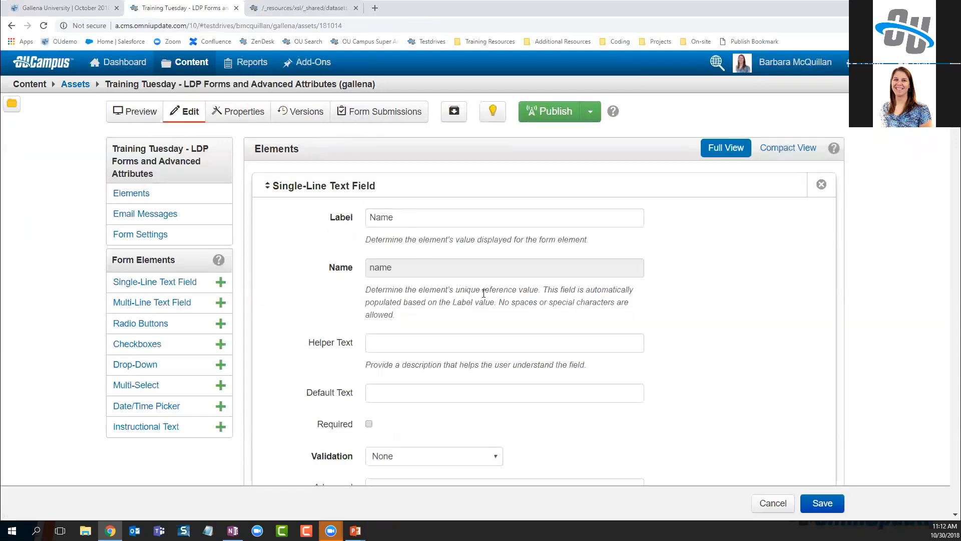
scroll(497, 306, "down", 2)
scroll(497, 306, "down", 12)
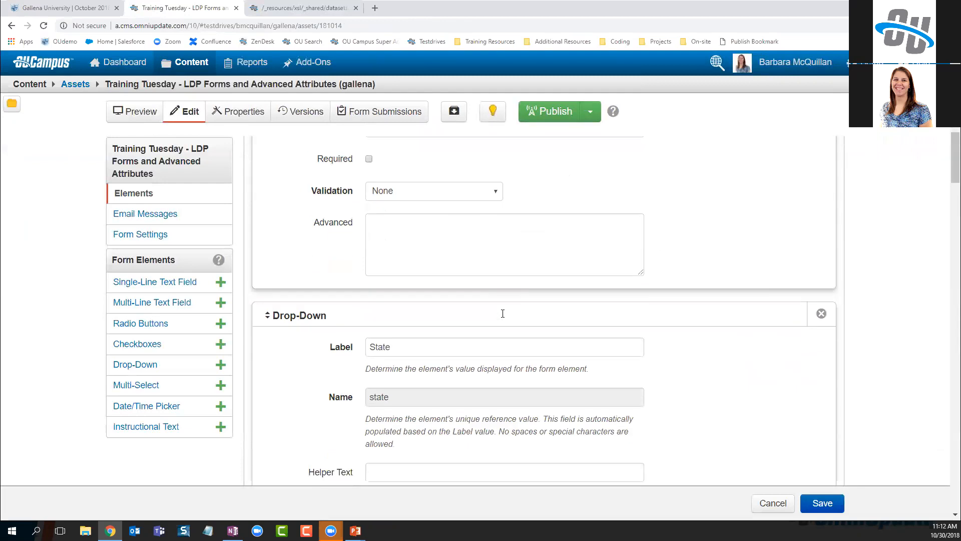
scroll(502, 314, "down", 4)
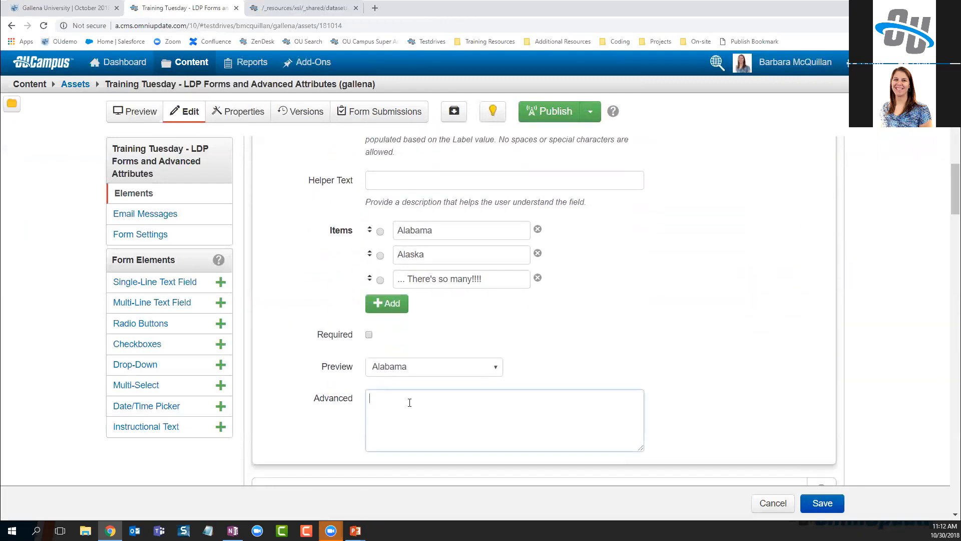
type("da")
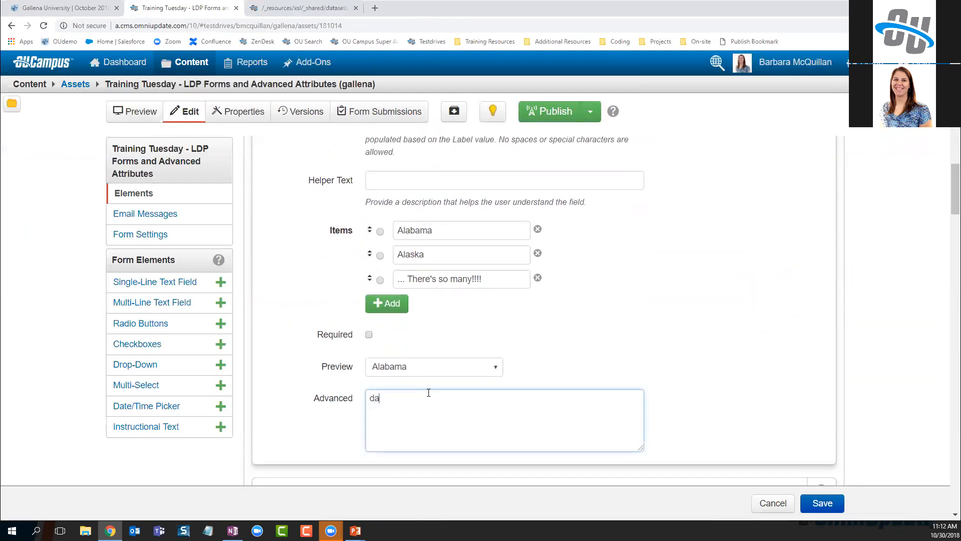
type("taset=state;")
Delete the State drop-down's manual items, such as Alabama and Alaska, and save the form
left_click(537, 278)
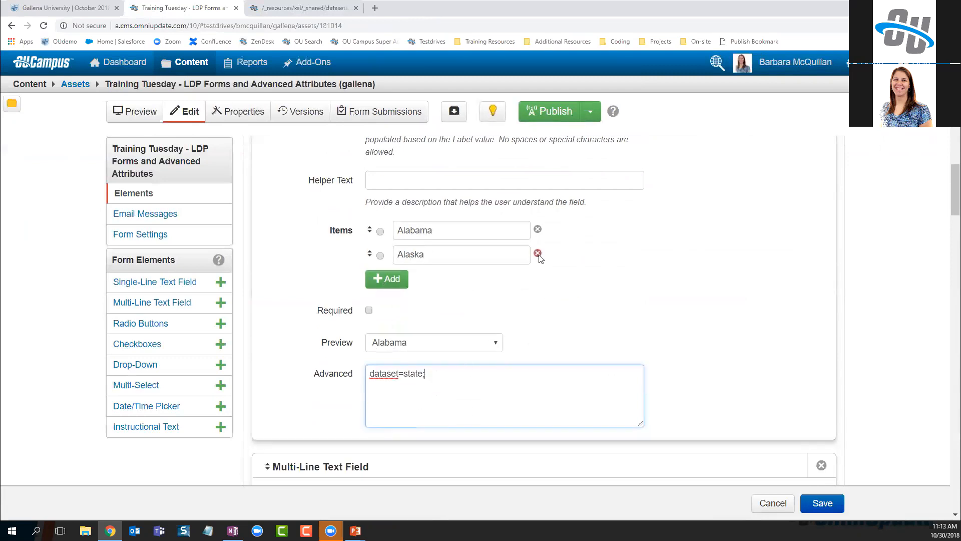
left_click(538, 230)
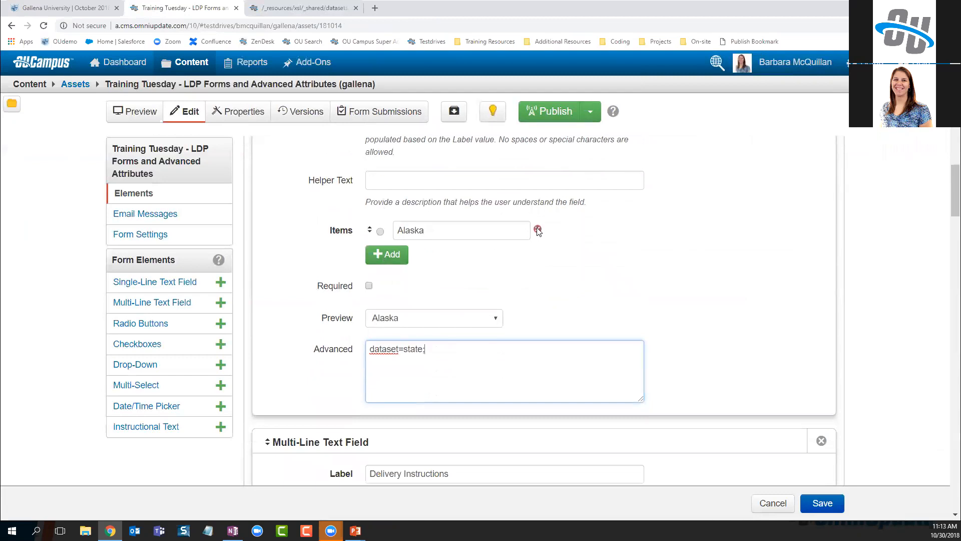
left_click(537, 230)
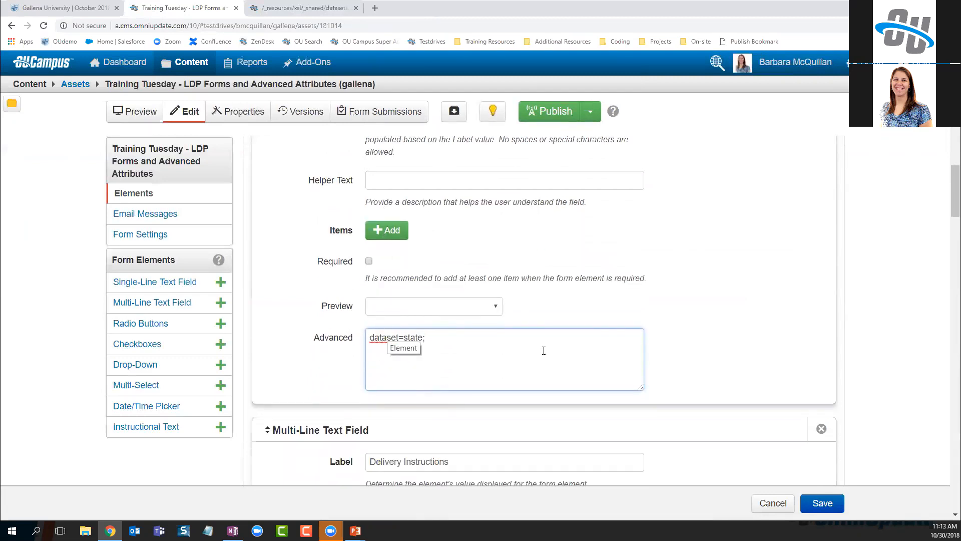
left_click(822, 501)
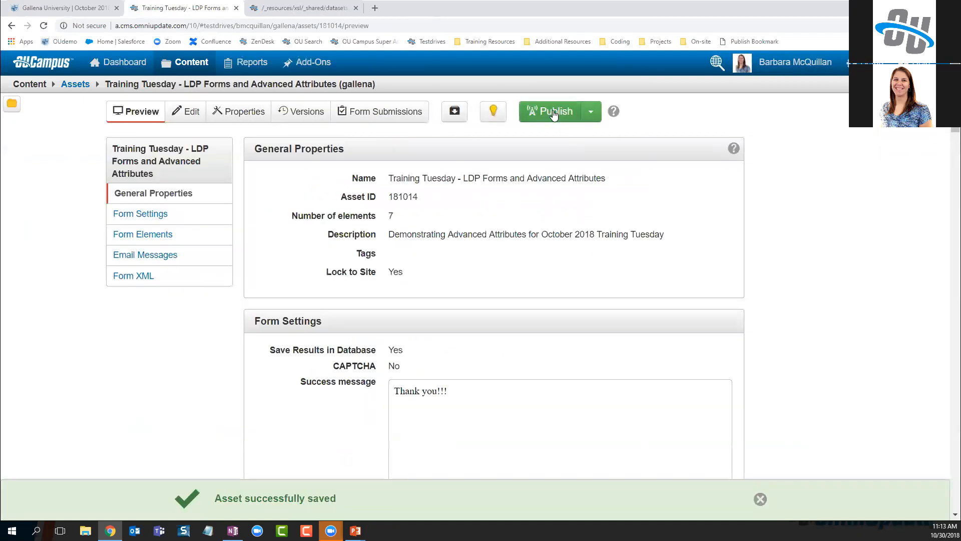
Publish the form asset with version note 'added a dataset'
left_click(549, 111)
left_click(444, 204)
type("ad")
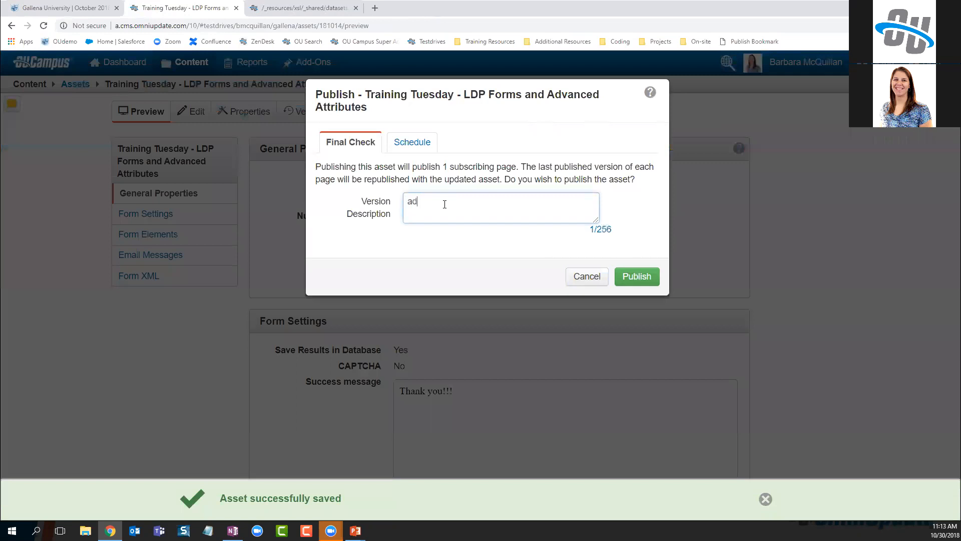
type("ded a dataset")
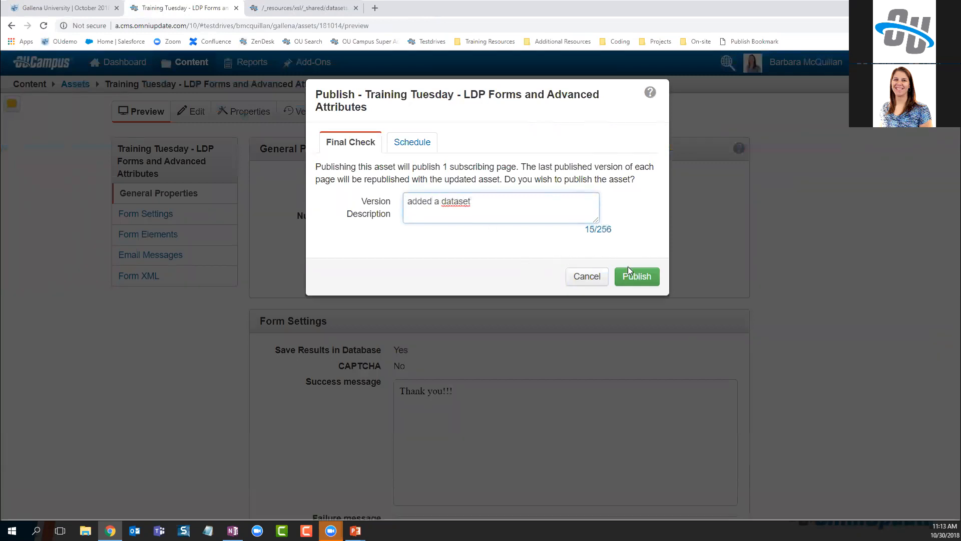
left_click(636, 276)
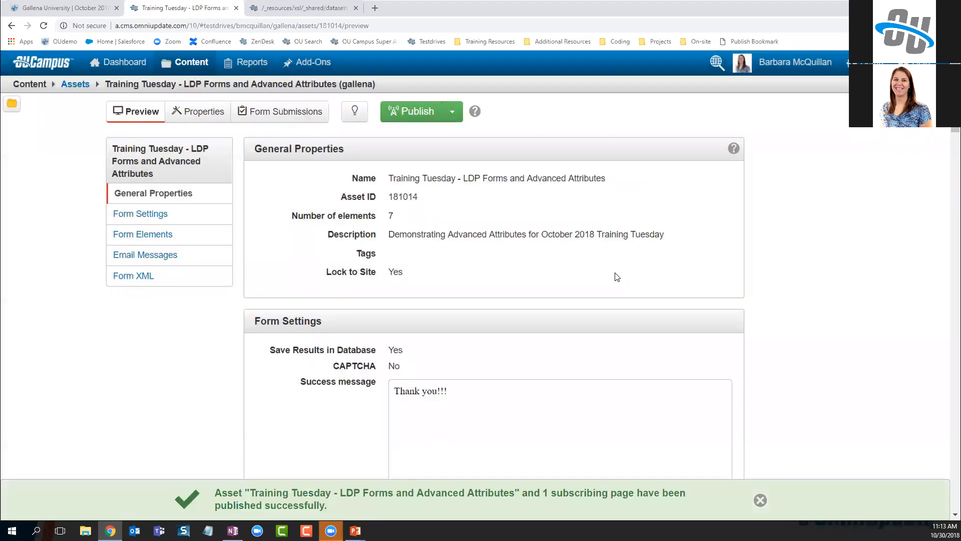
Reload the live form and scroll through the State list of US states
left_click(17, 8)
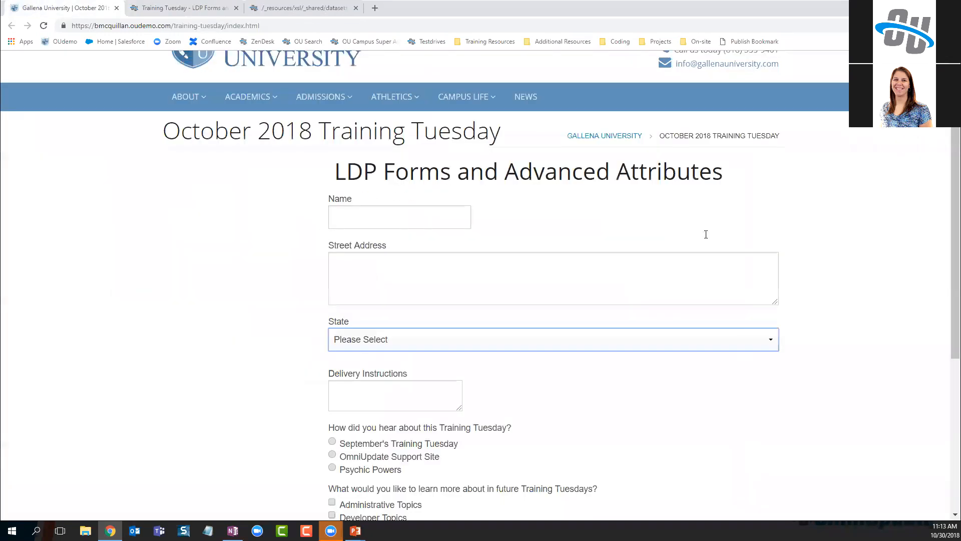
key("F5")
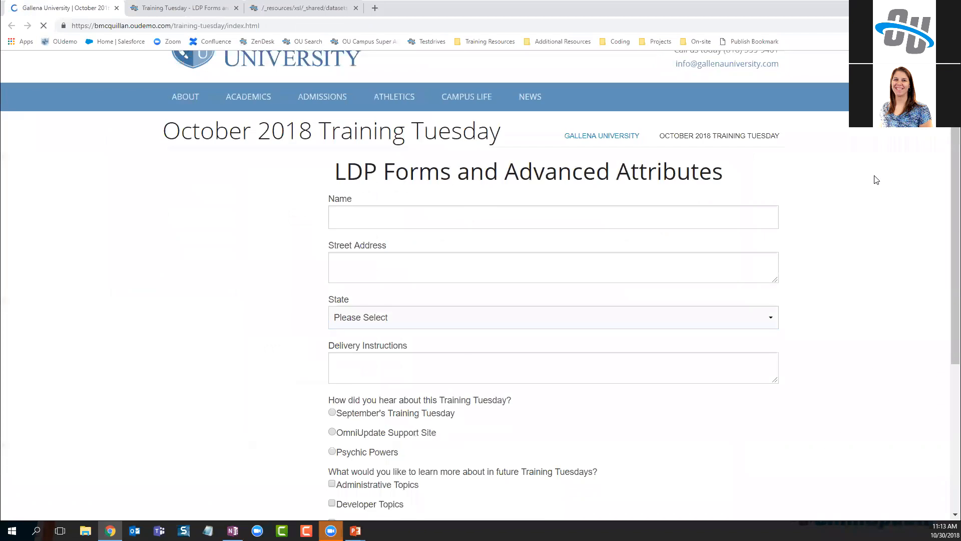
scroll(392, 269, "down", 1)
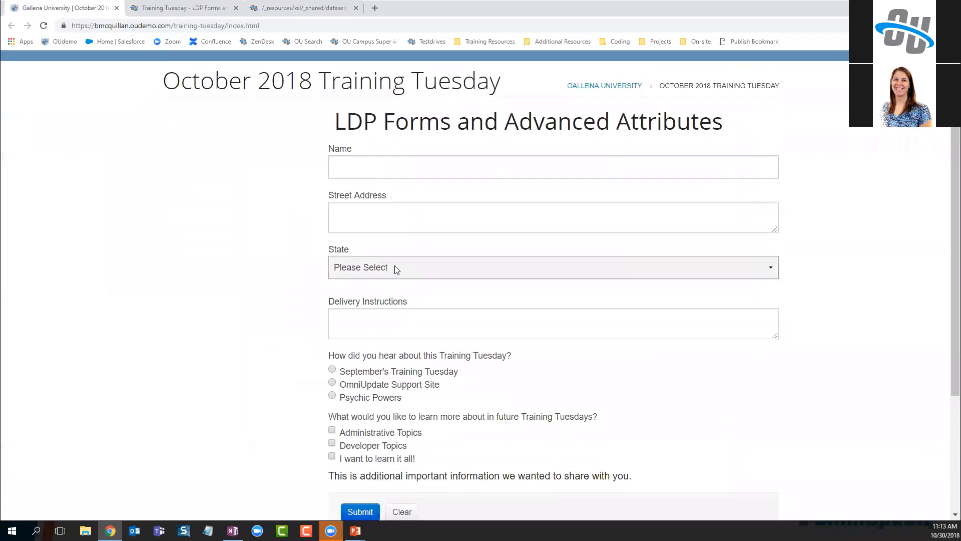
left_click(399, 269)
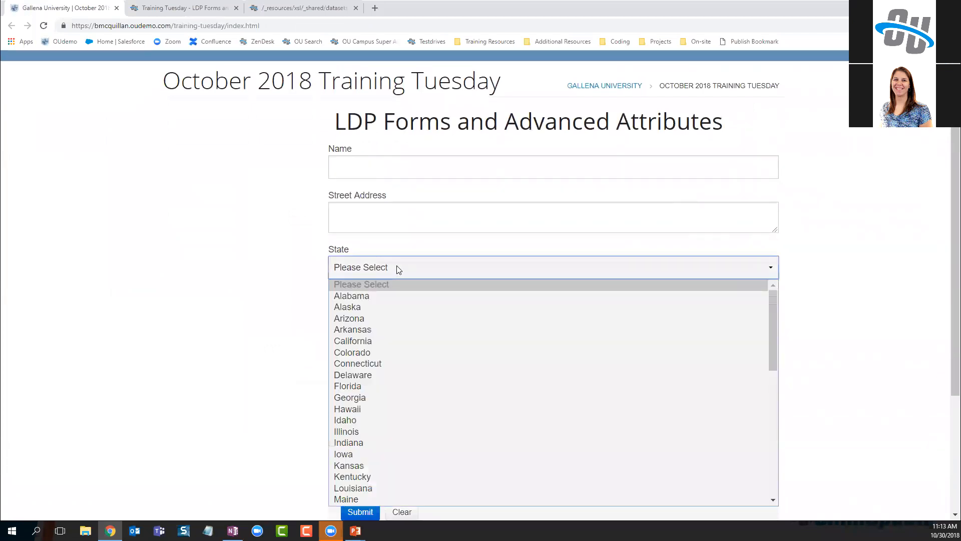
scroll(398, 356, "down", 4)
scroll(398, 357, "down", 6)
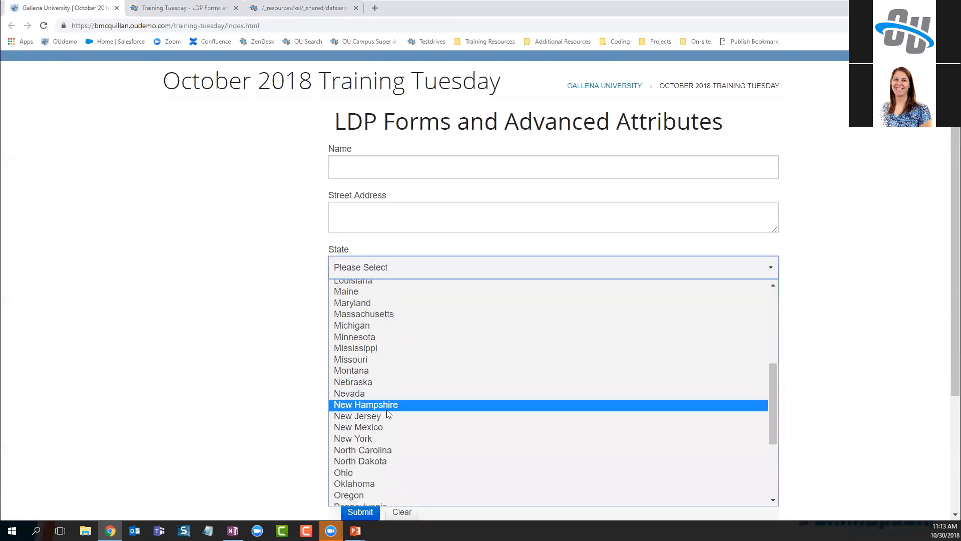
scroll(409, 472, "up", 6)
scroll(400, 381, "up", 4)
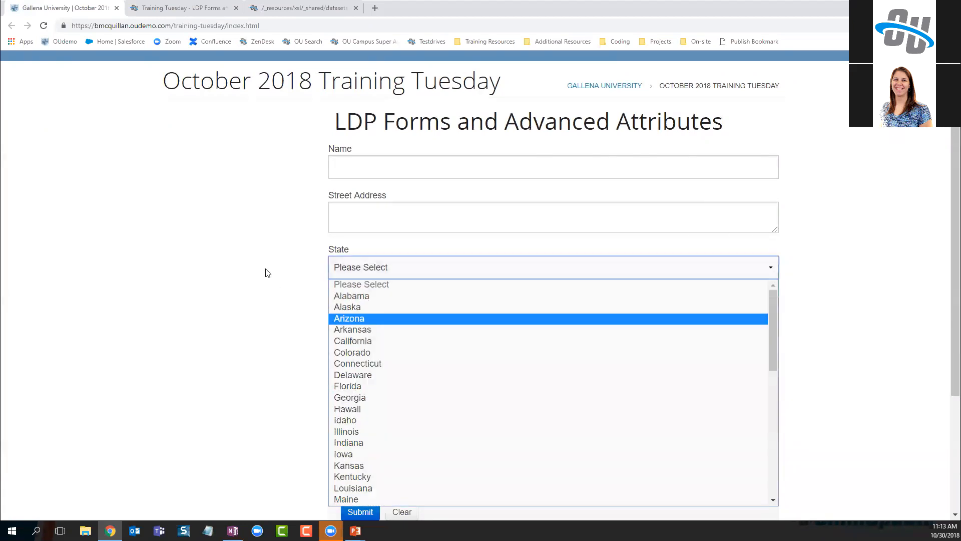
left_click(264, 271)
Check out the form asset and give the Name field advanced attribute size=25;
left_click(171, 9)
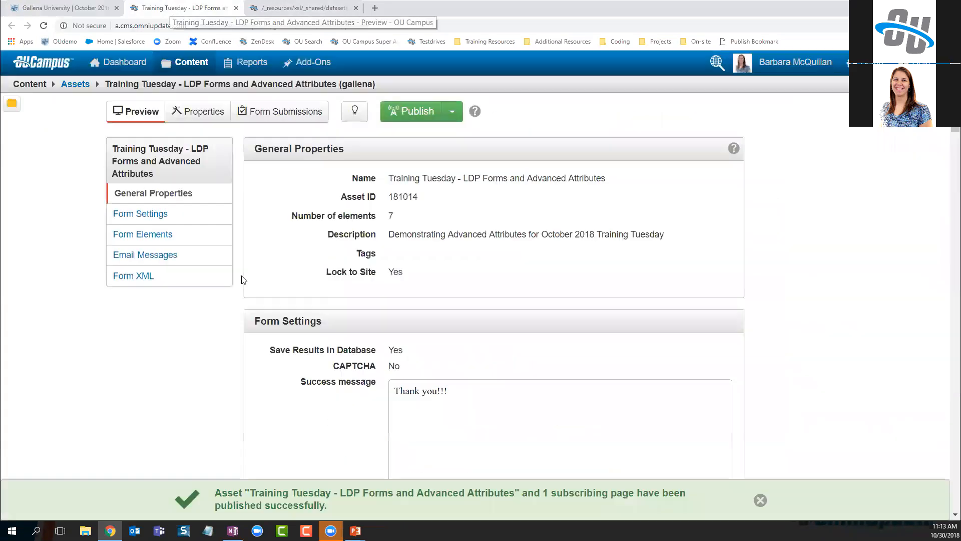
scroll(500, 343, "down", 4)
scroll(404, 289, "up", 4)
left_click(353, 118)
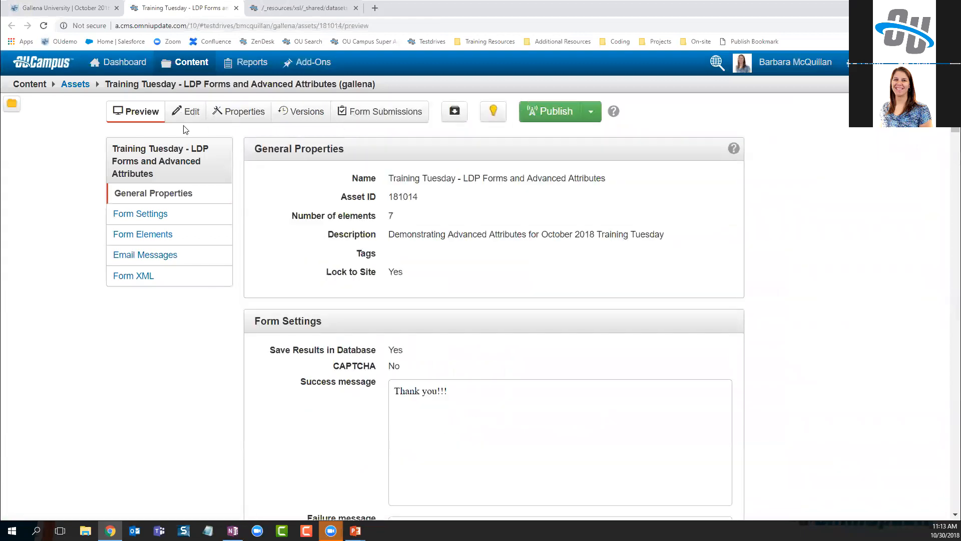
left_click(186, 113)
scroll(491, 339, "down", 3)
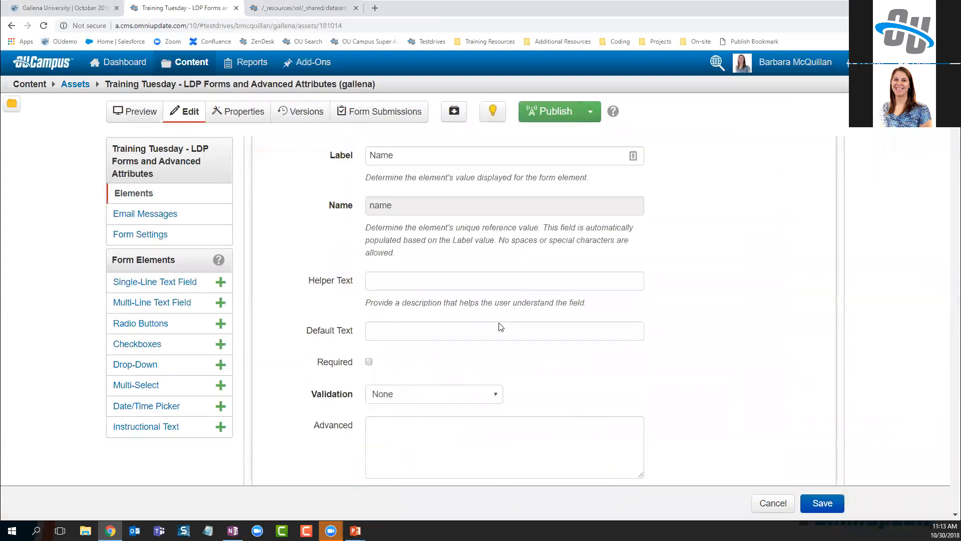
scroll(416, 351, "down", 7)
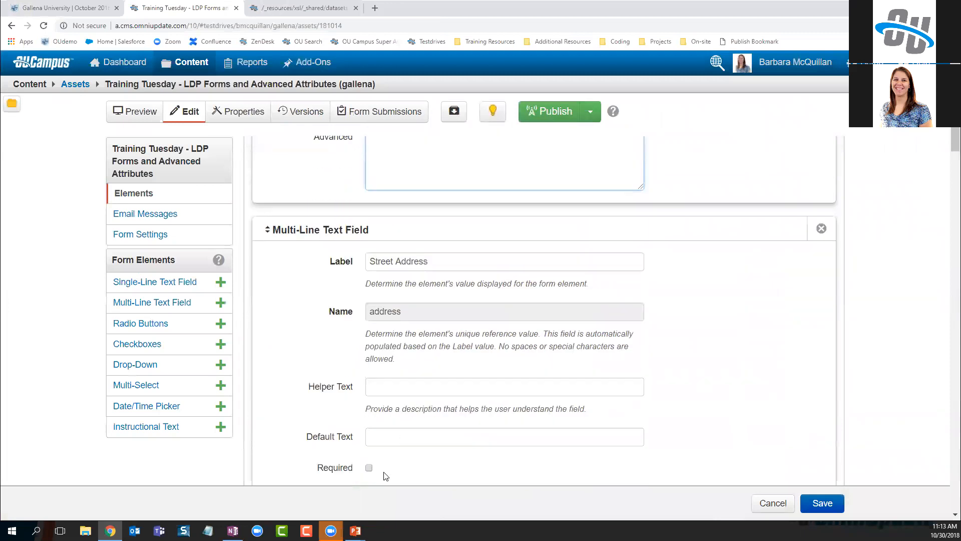
scroll(442, 387, "down", 10)
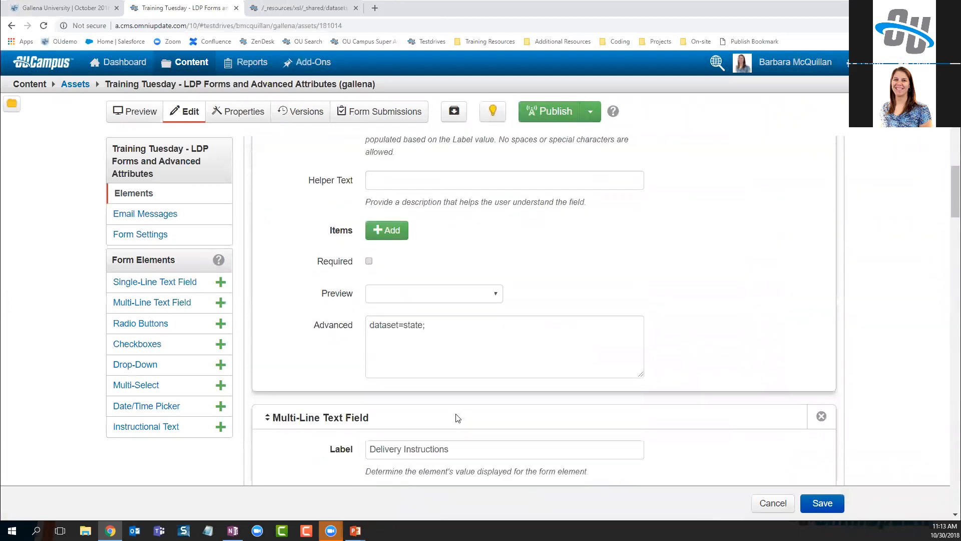
scroll(503, 436, "down", 4)
scroll(504, 429, "up", 11)
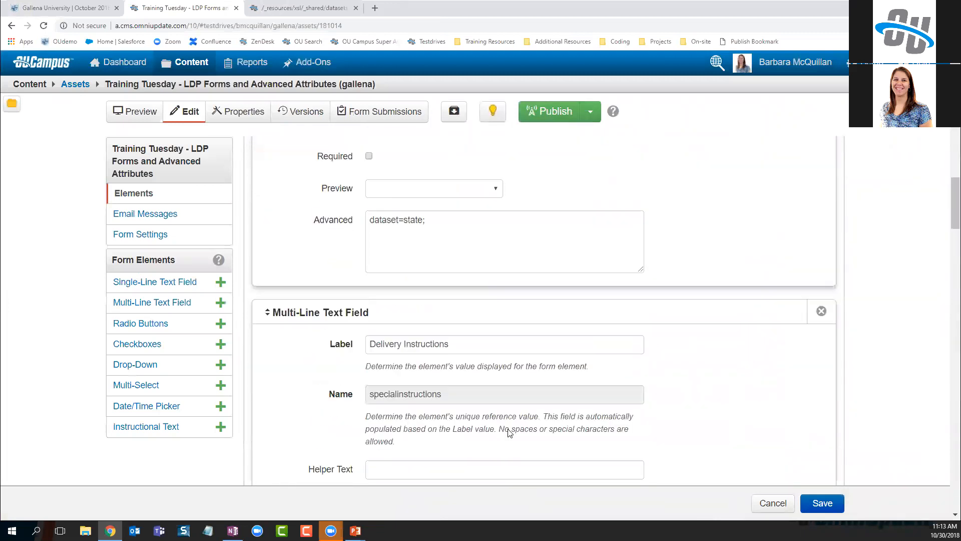
scroll(508, 423, "up", 14)
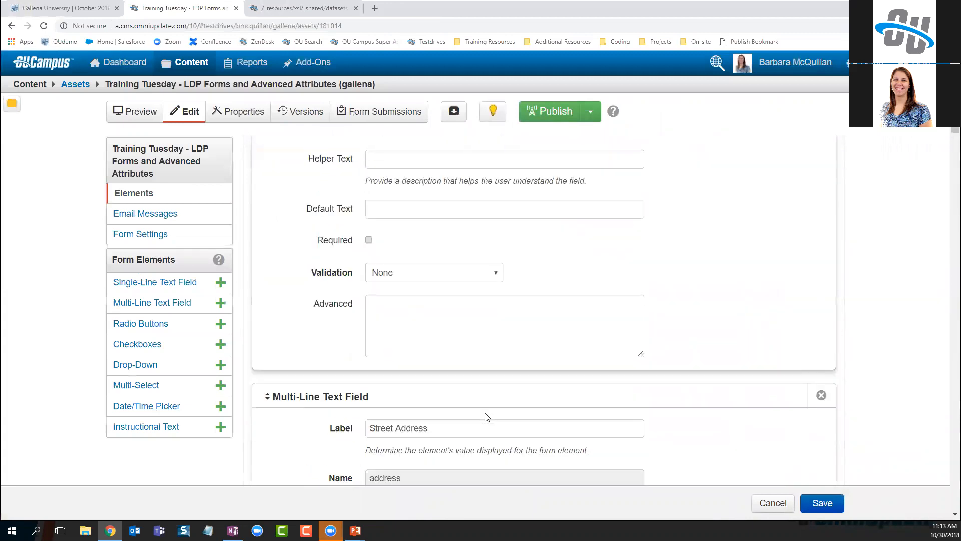
scroll(453, 401, "down", 2)
left_click(443, 417)
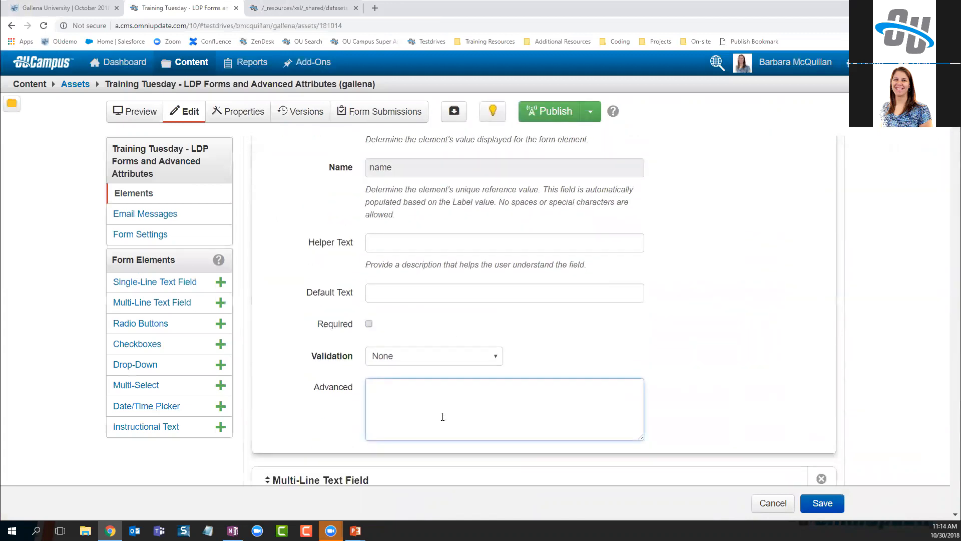
type("size")
type("=25")
type(";")
Give Street Address rows=4 and Delivery Instructions cols=25 as advanced attributes, then save
scroll(557, 387, "down", 9)
left_click(399, 352)
type("rows=4")
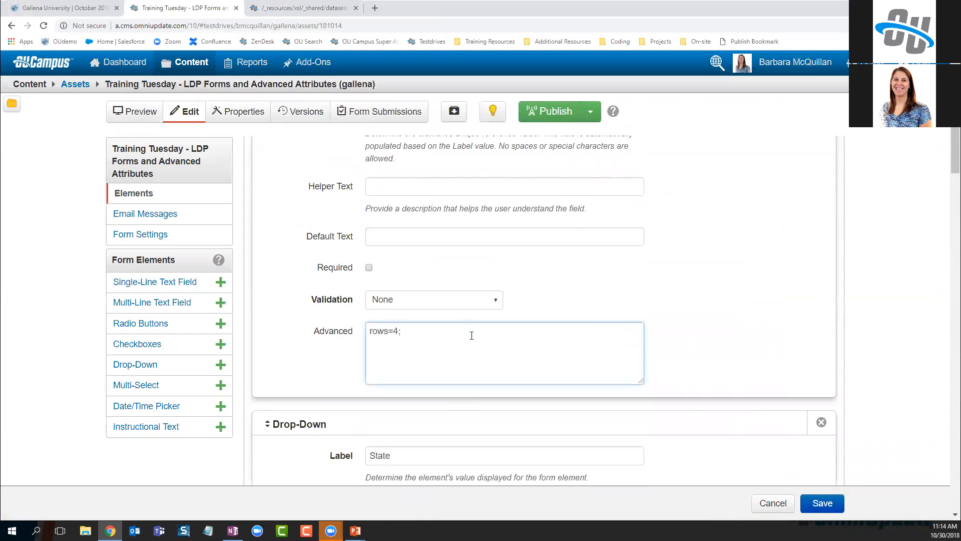
scroll(471, 336, "down", 11)
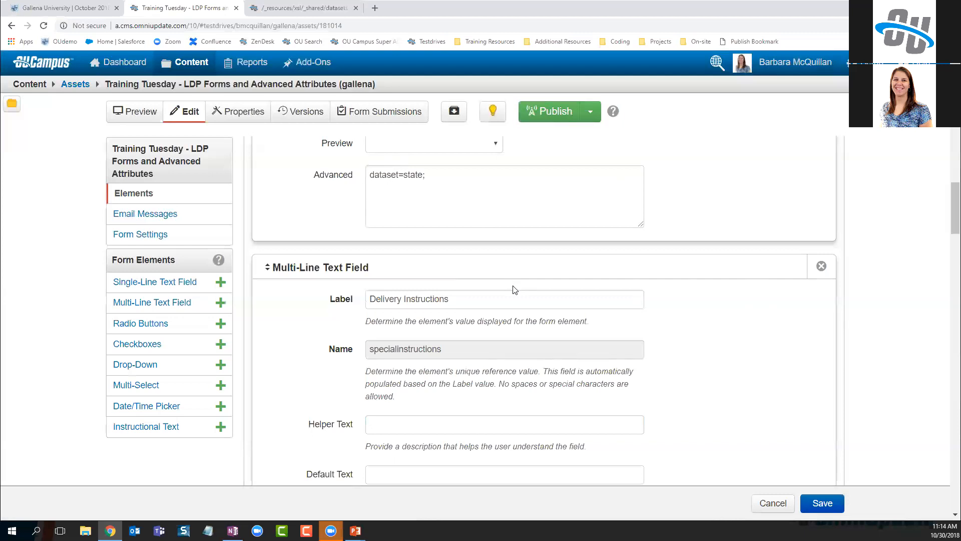
scroll(514, 289, "down", 5)
left_click(399, 337)
type("cols=25;")
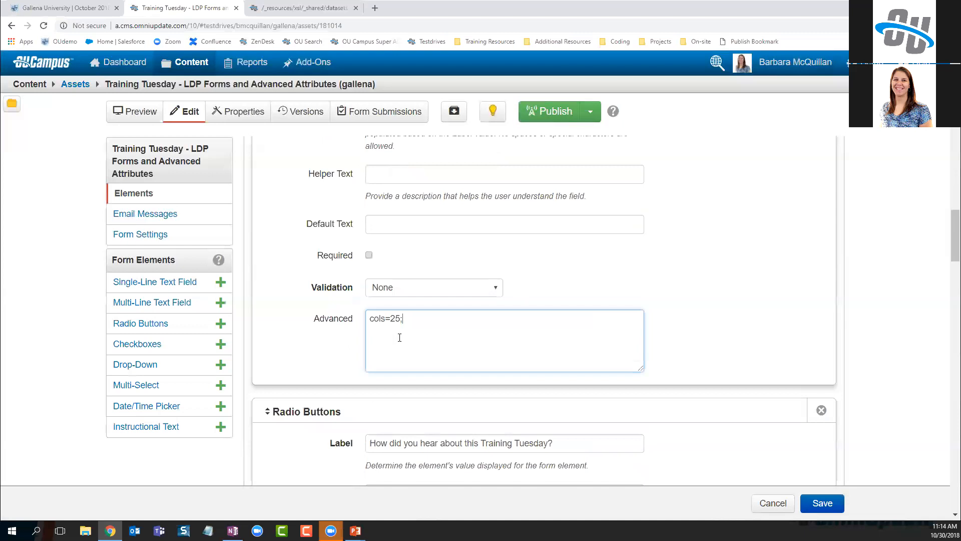
left_click(822, 503)
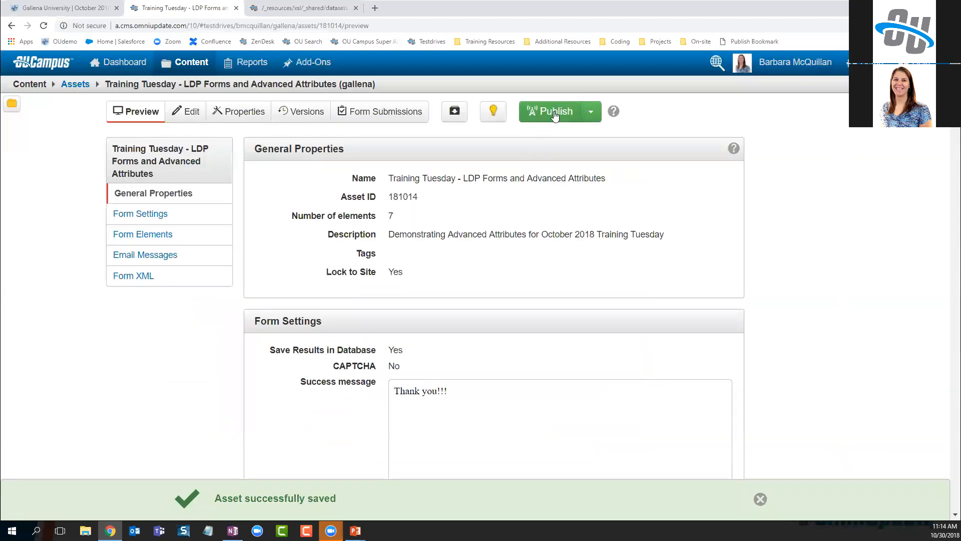
Publish the form asset with version note 'added attributes back in'
left_click(555, 111)
left_click(508, 206)
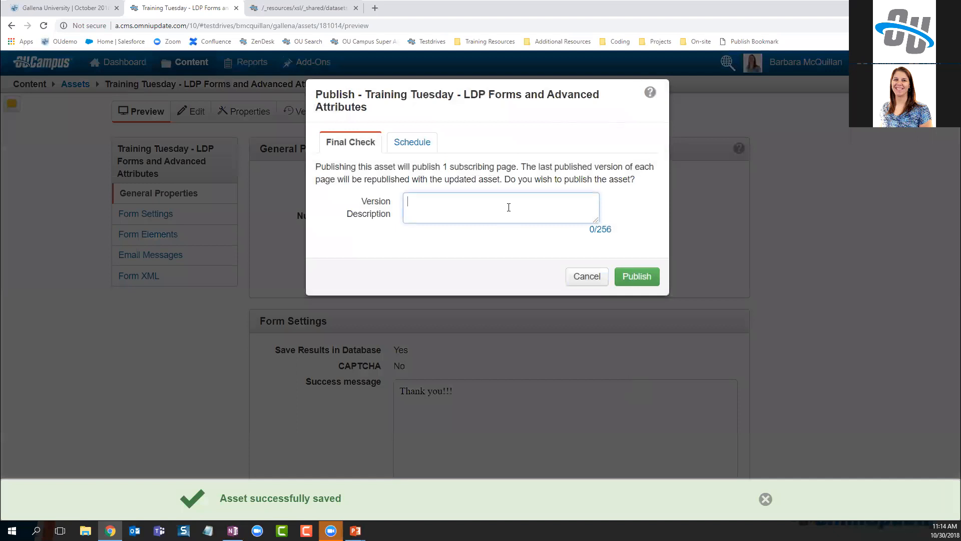
type("added attribuytes")
key("BackSpace")
key("BackSpace")
type("tes back in")
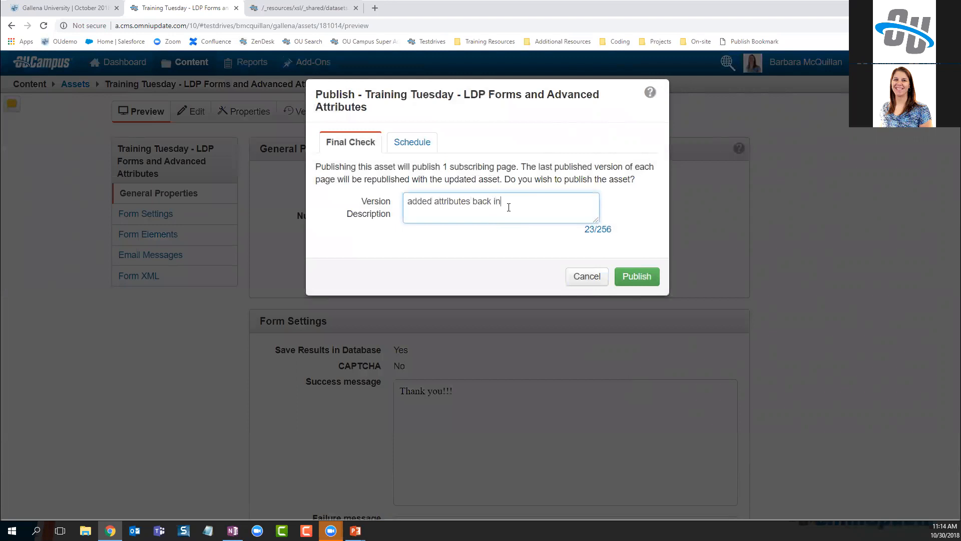
left_click(631, 277)
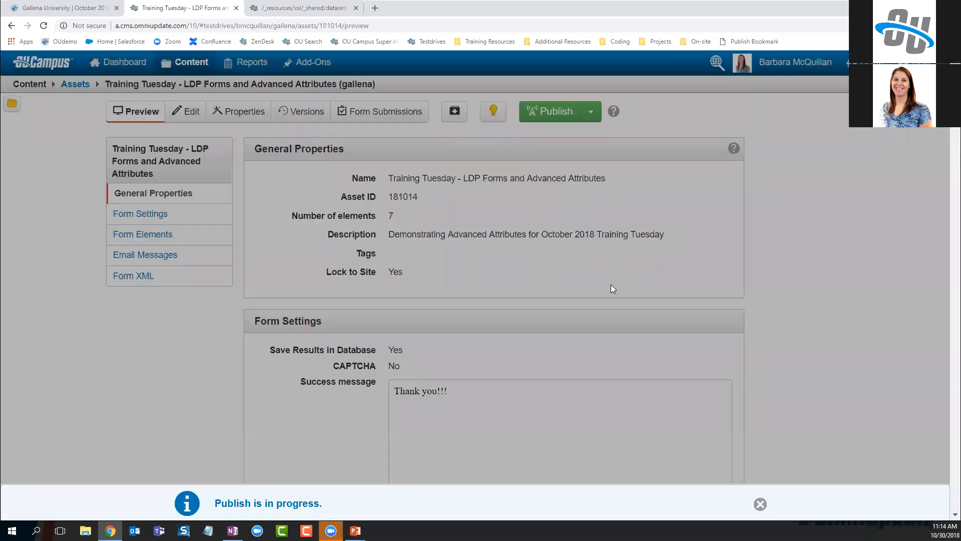
left_click(71, 7)
Reload the live form to see the resized fields and check the State list
key("F5")
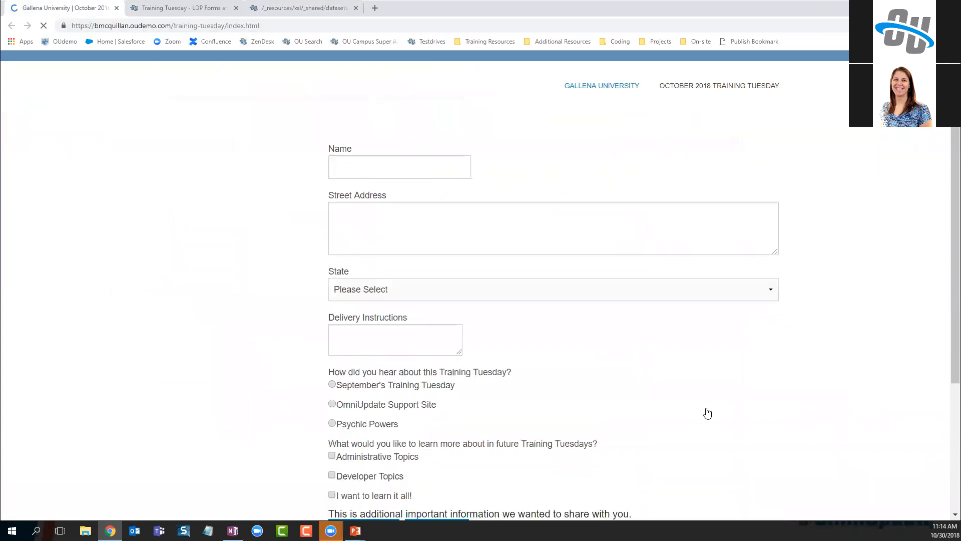
left_click(410, 287)
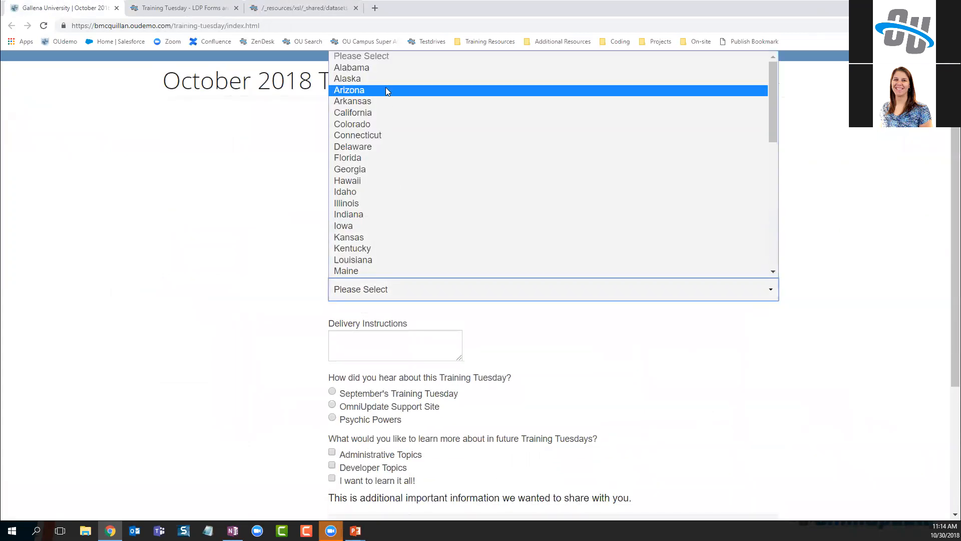
left_click(247, 323)
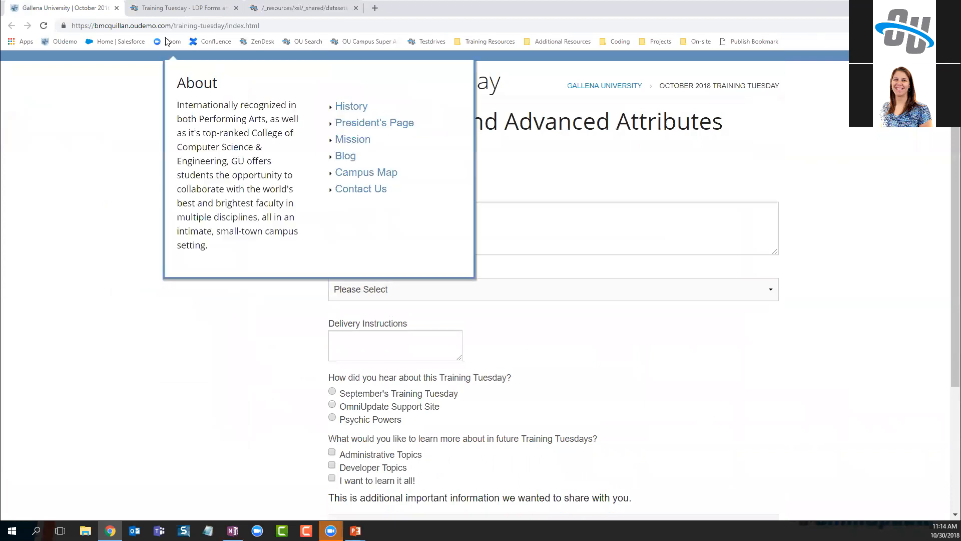
left_click(305, 8)
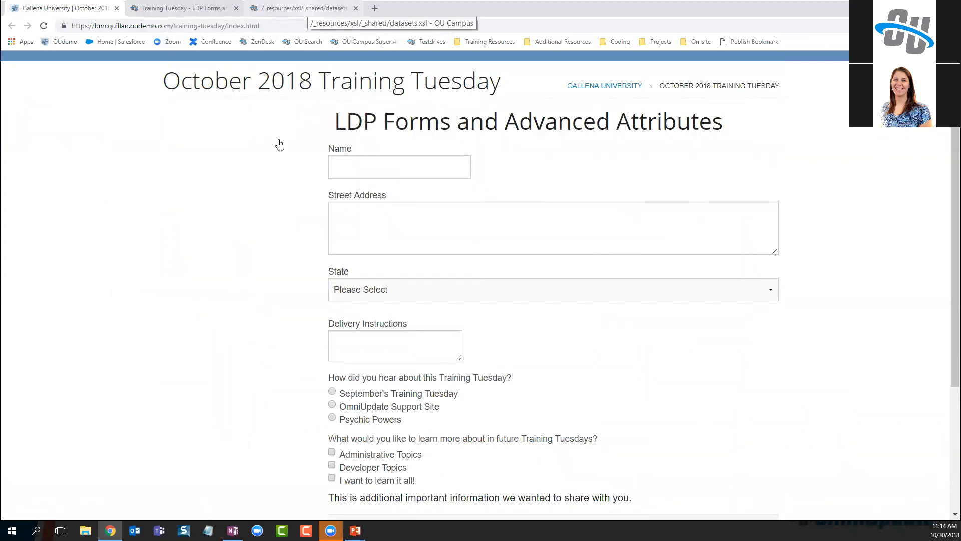
left_click(493, 254)
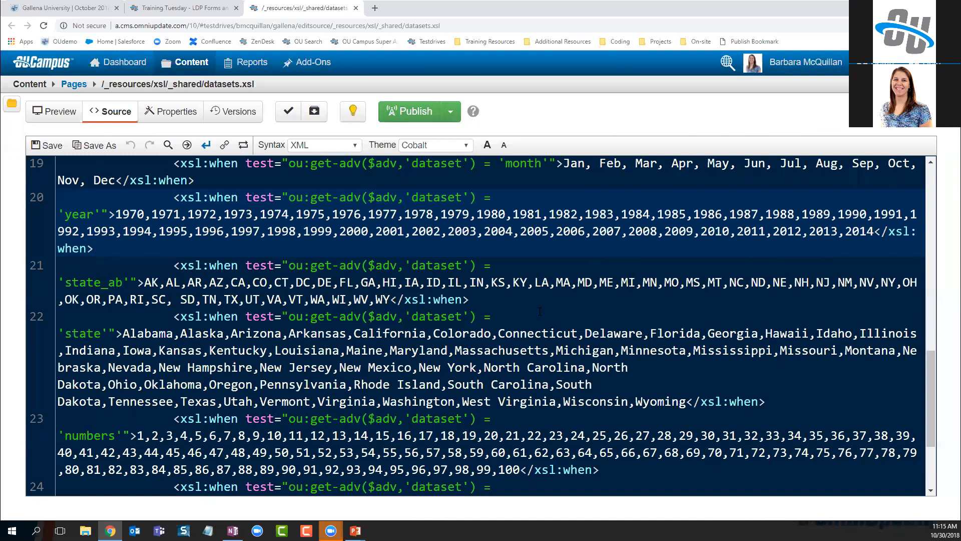
Copy the alphabet dataset line 24 and paste it on a new line below
scroll(573, 337, "down", 3)
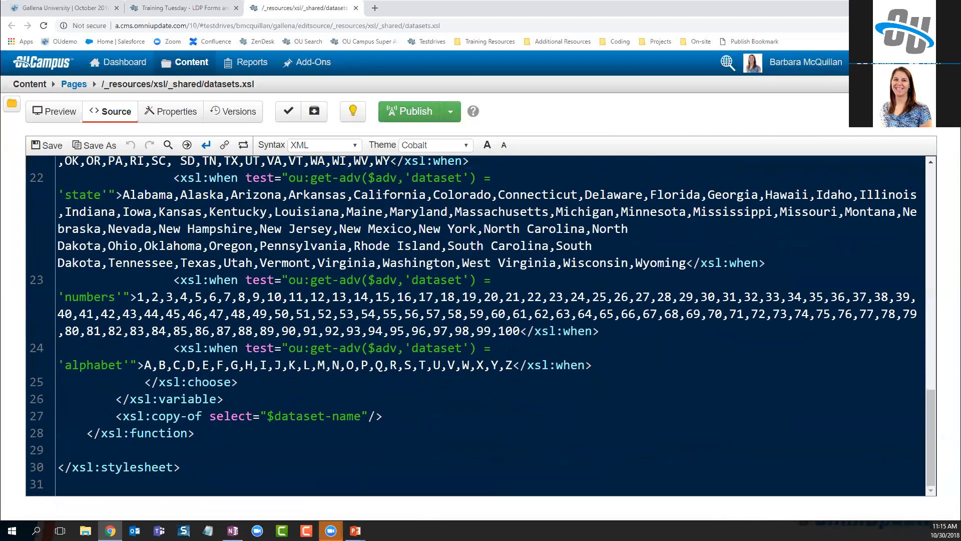
left_click_drag(174, 348, 610, 360)
key("ctrl+c")
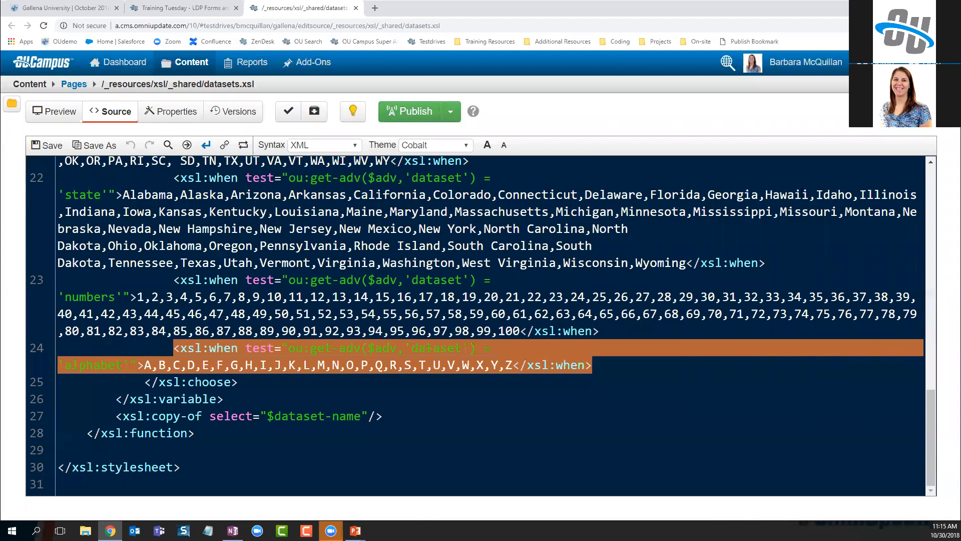
left_click(600, 365)
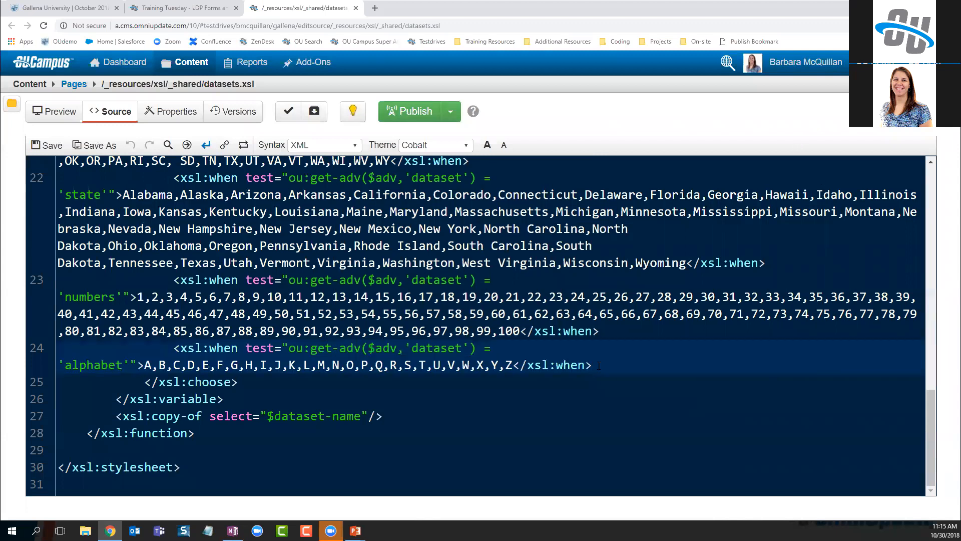
key("Return")
key("ctrl+v")
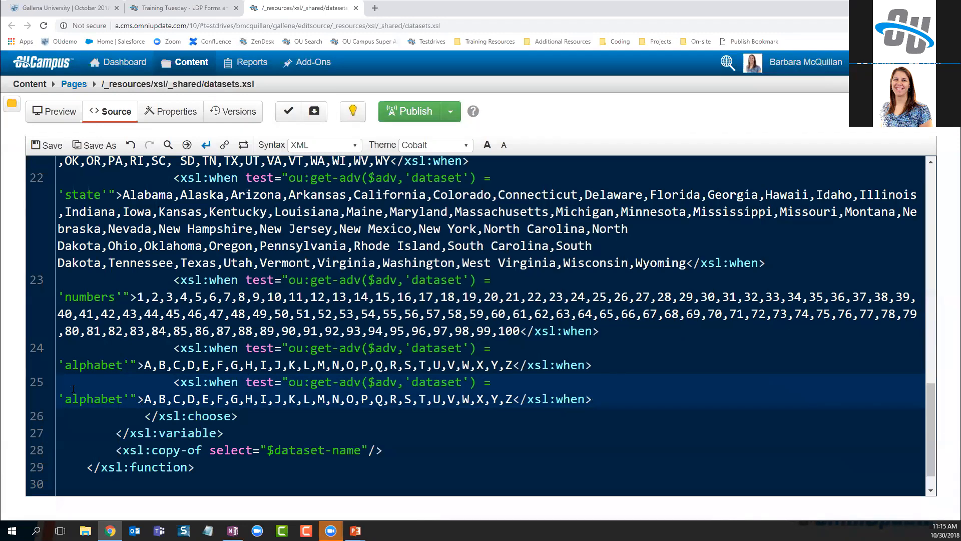
Rename the copied dataset to weekday with values Monday,Tuesday,Wednesday,Thursday,Friday
left_click_drag(65, 399, 128, 403)
type("weekday")
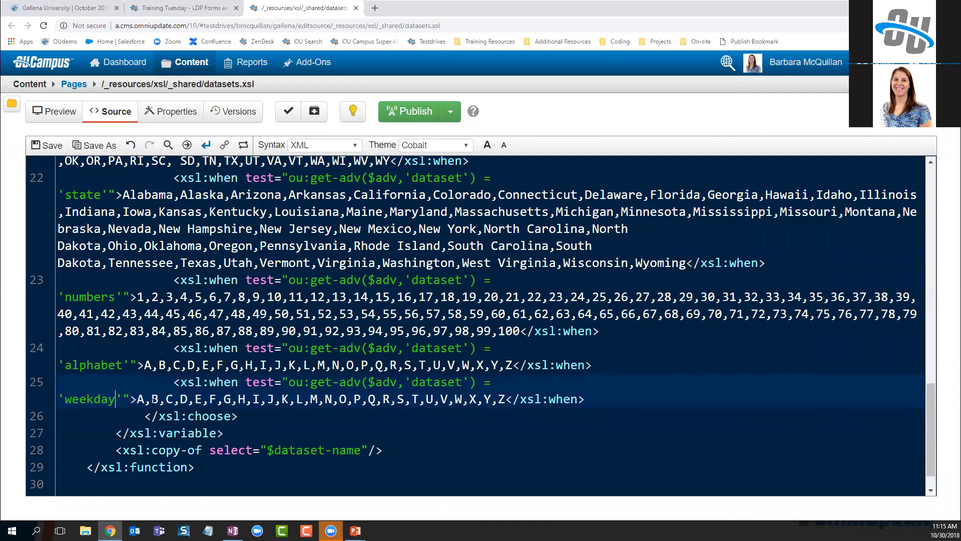
left_click_drag(137, 401, 506, 399)
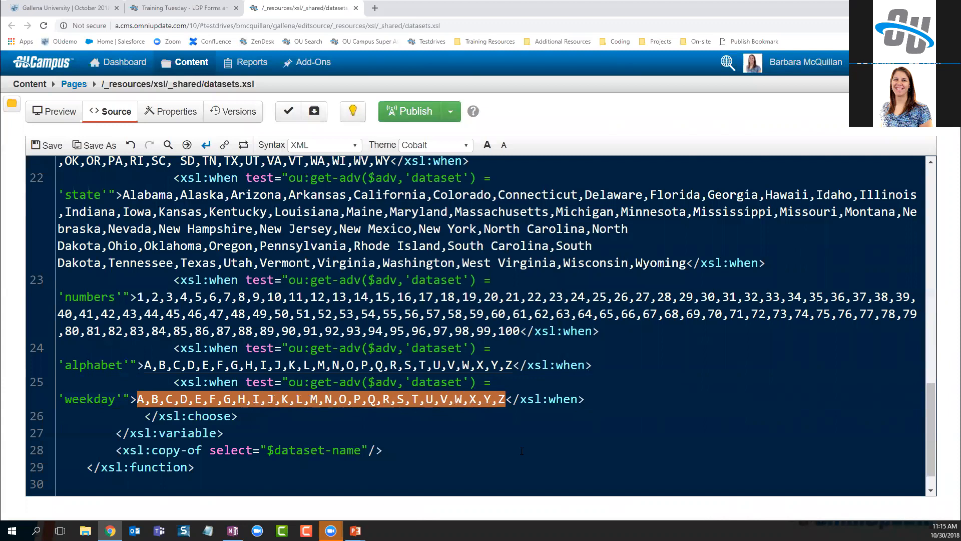
type("Monday,Tue")
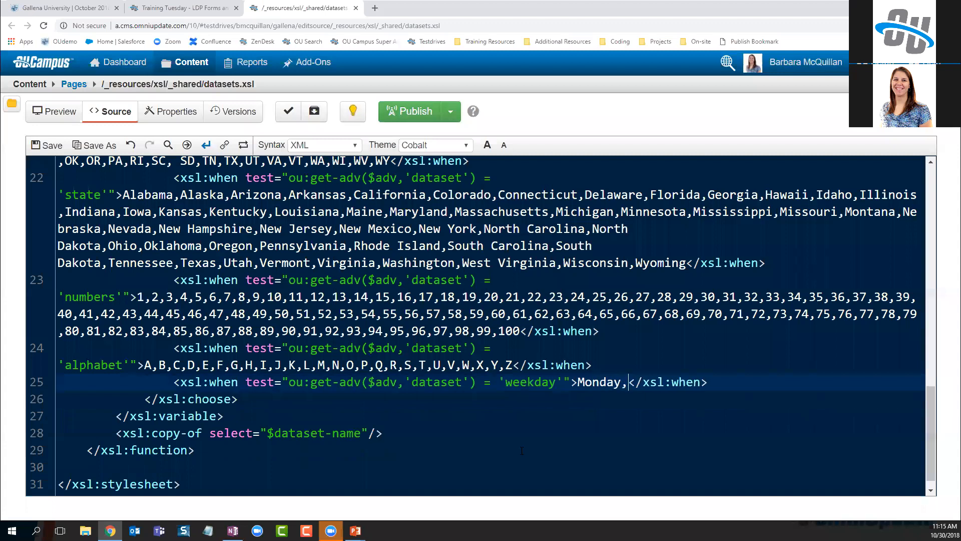
type("sday,Wednes")
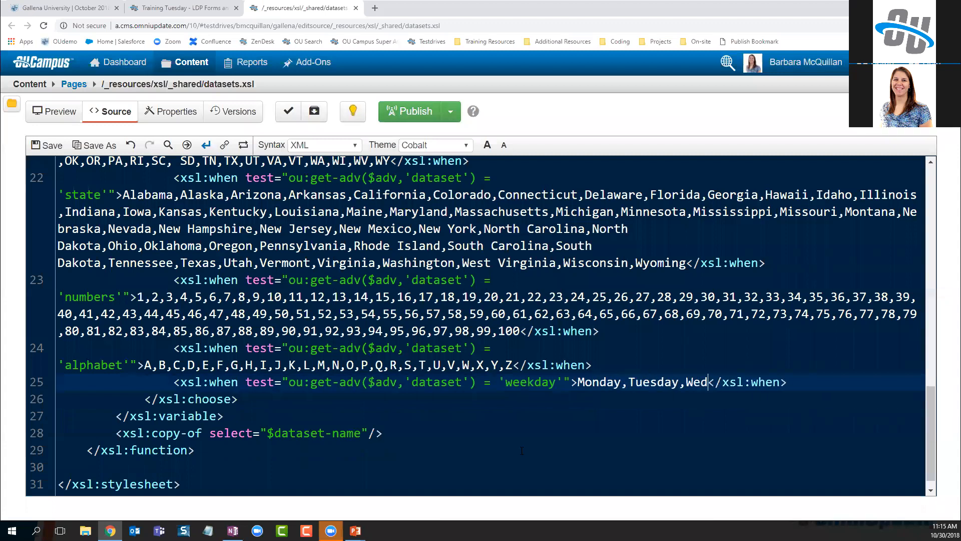
type("day,")
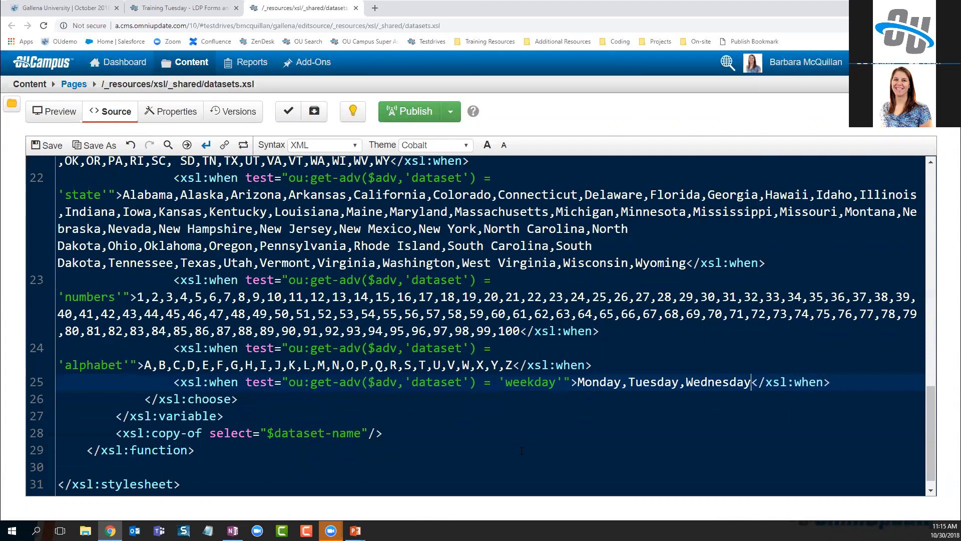
type("Thursday,F")
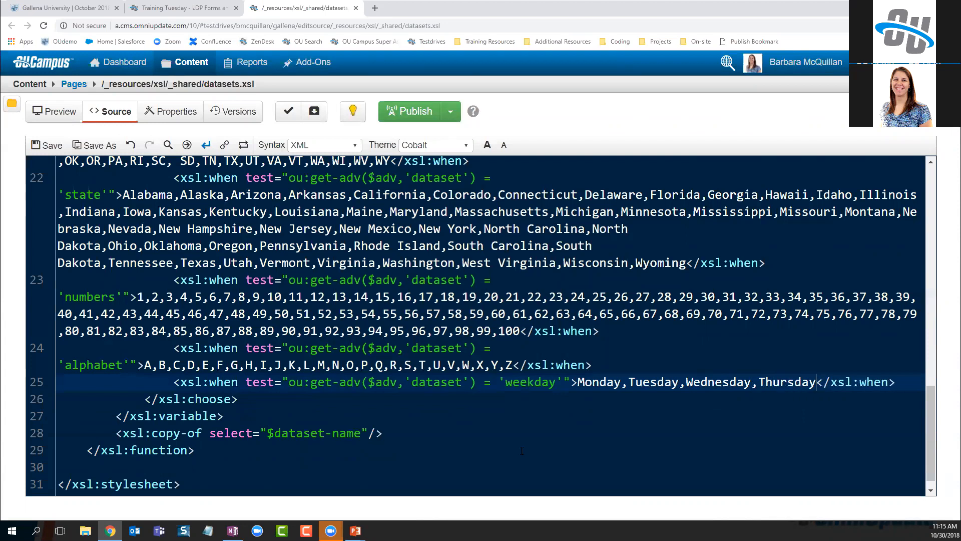
type("riday")
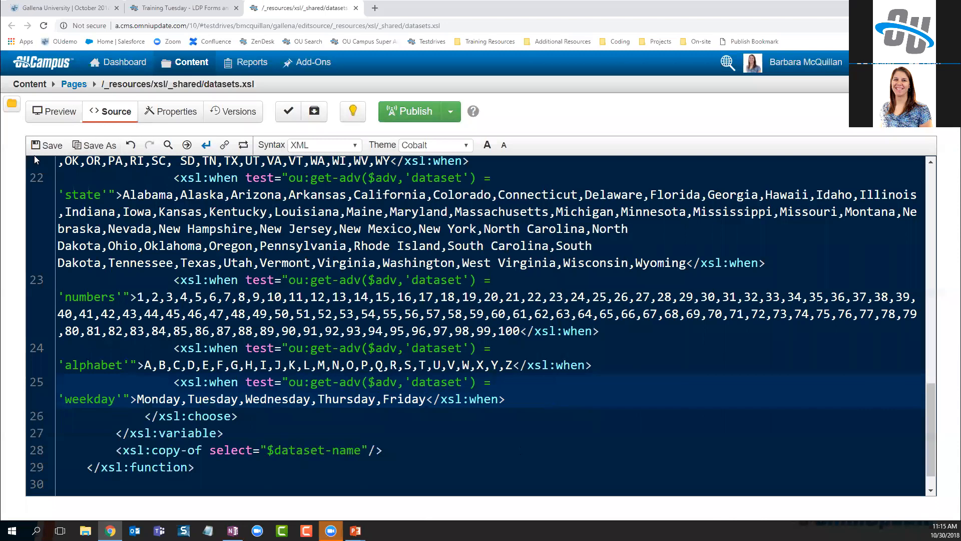
Save datasets.xsl, then add _D_ after California to make it the default and save again
left_click(44, 146)
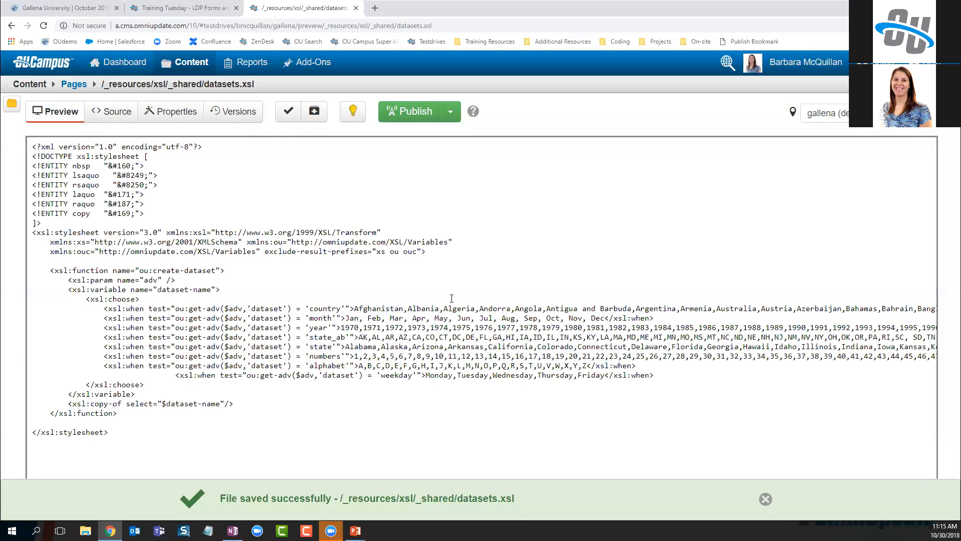
left_click_drag(175, 375, 501, 365)
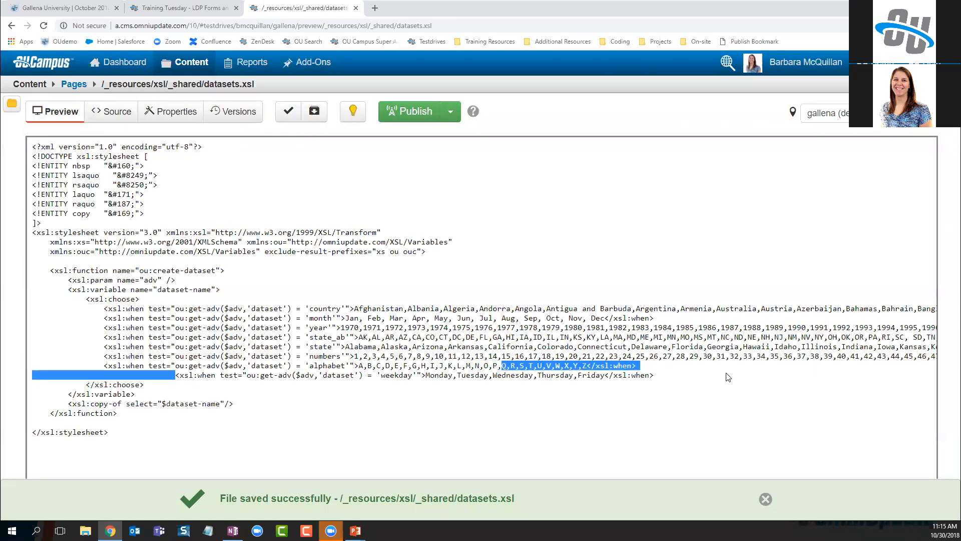
left_click(112, 114)
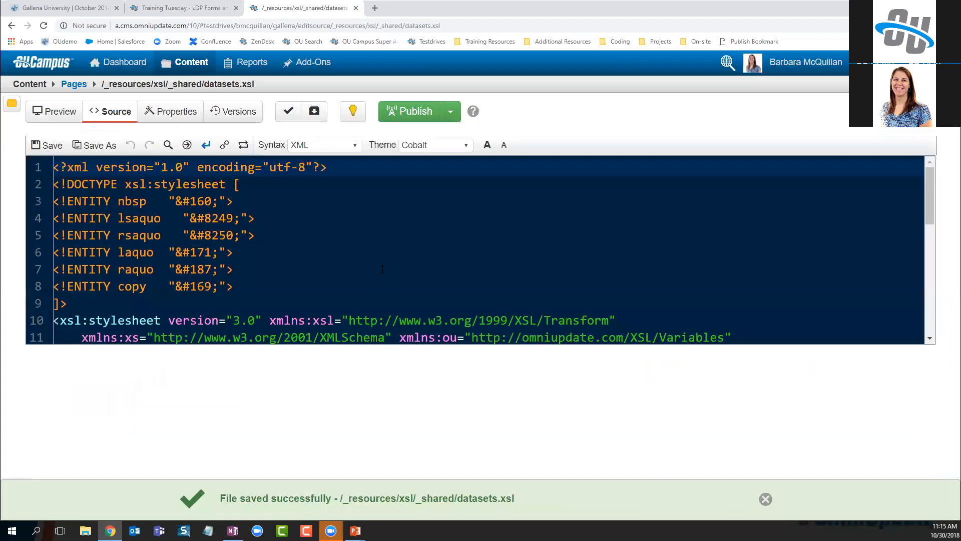
scroll(382, 270, "down", 5)
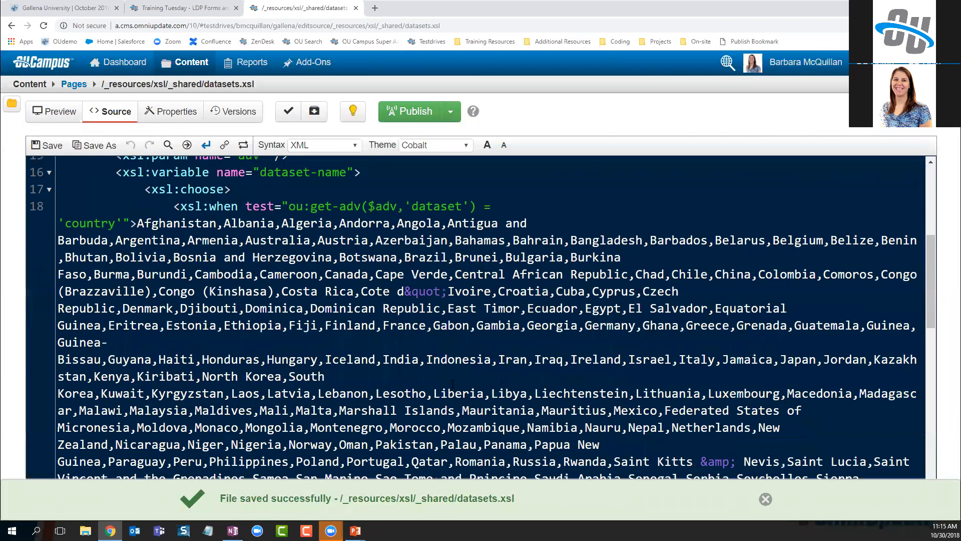
scroll(452, 383, "down", 6)
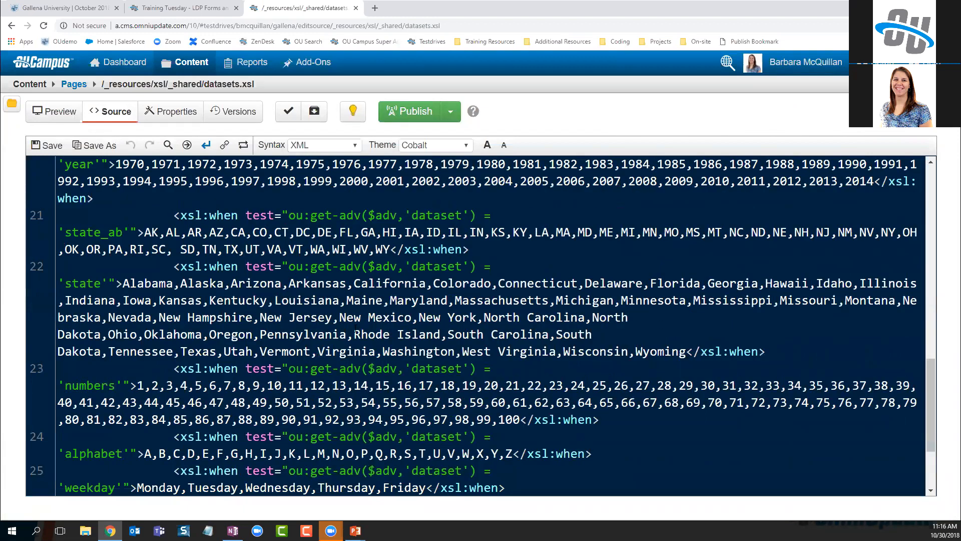
left_click(428, 284)
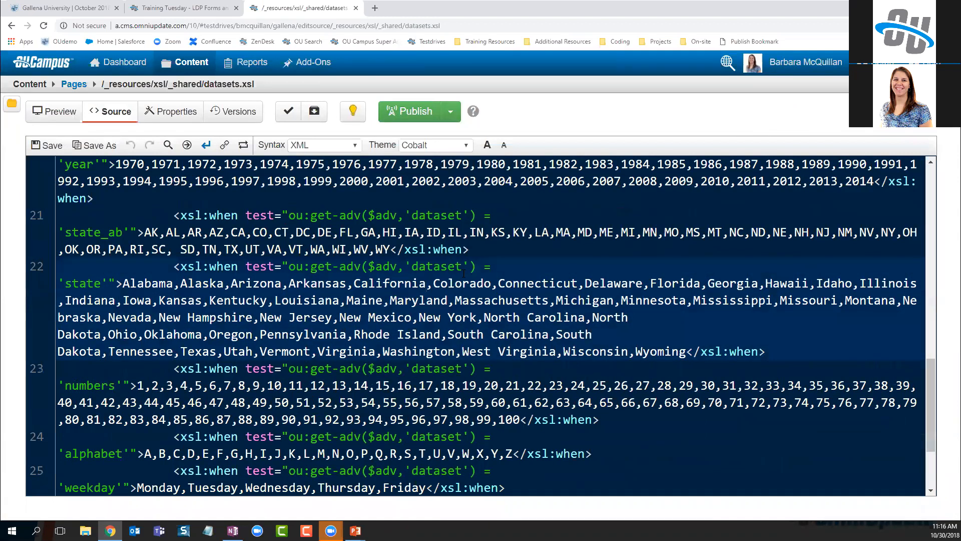
type("_D_")
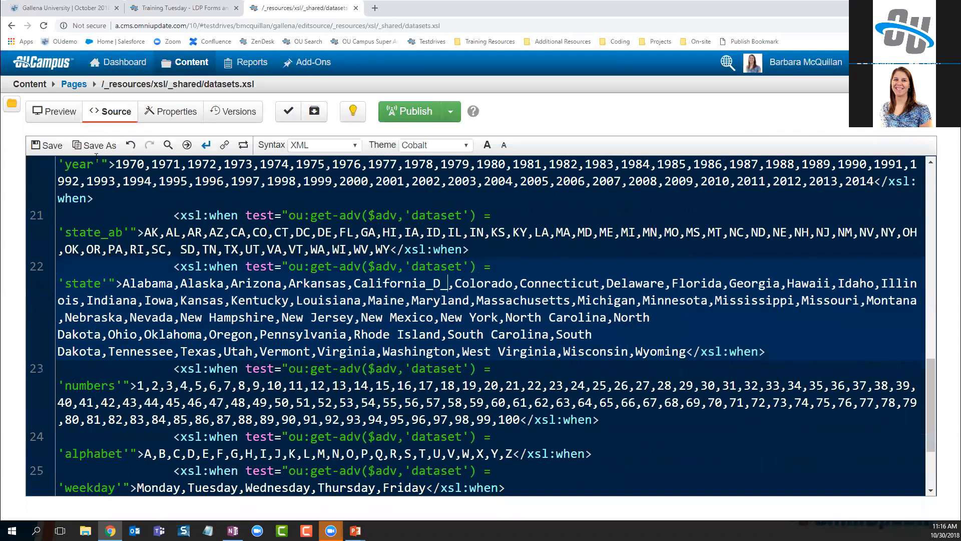
left_click(44, 146)
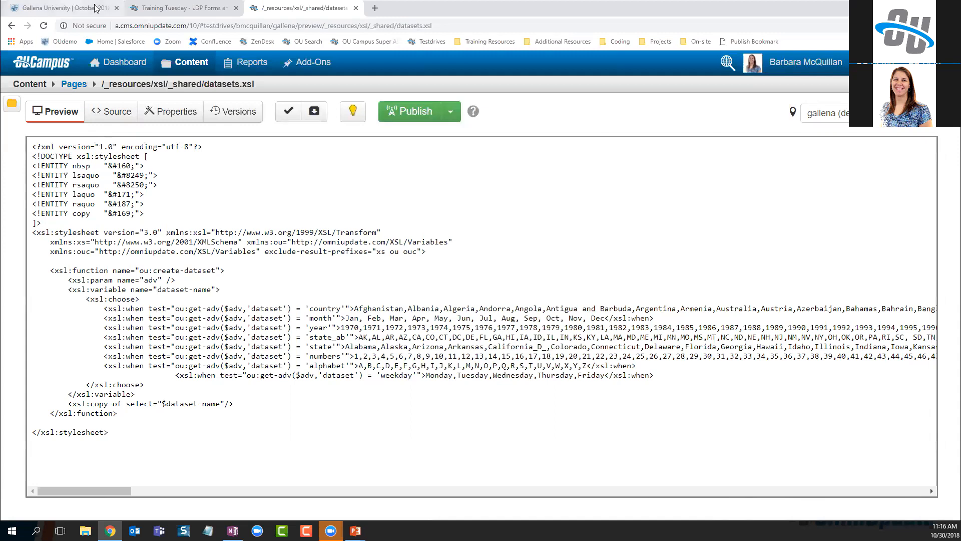
Edit the form's elements and scroll to the State drop-down's dataset=state Advanced field
left_click(170, 8)
left_click(187, 112)
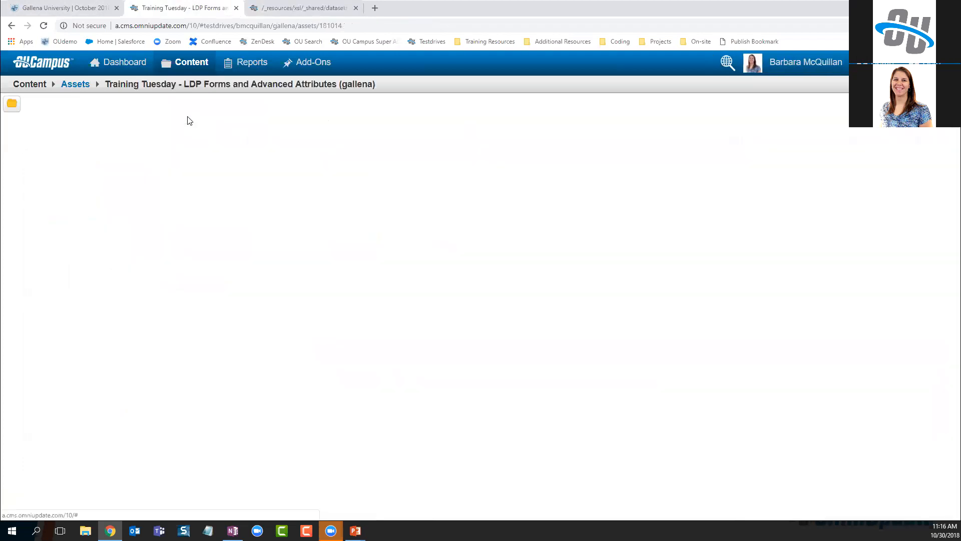
scroll(590, 311, "down", 5)
scroll(501, 336, "up", 1)
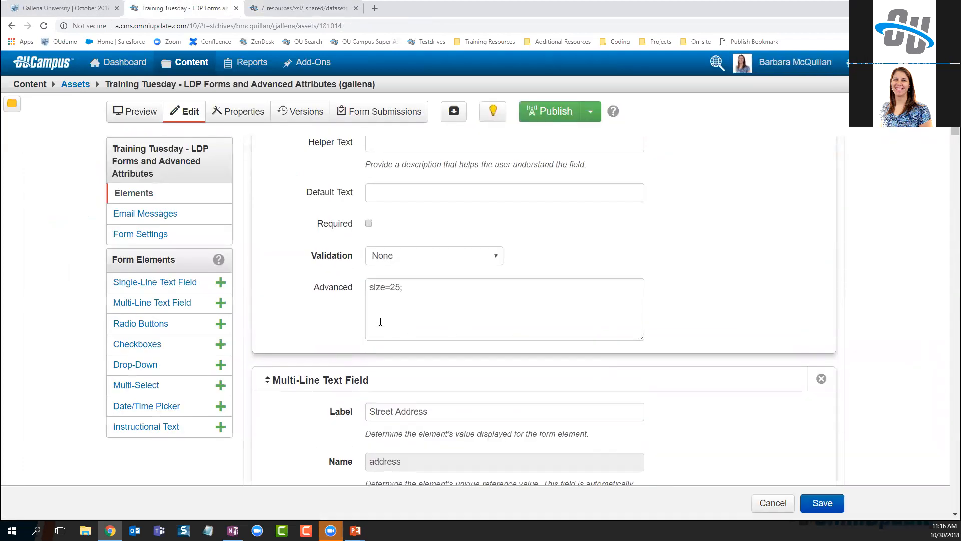
left_click_drag(370, 284, 395, 283)
scroll(459, 301, "up", 3)
scroll(458, 301, "up", 1)
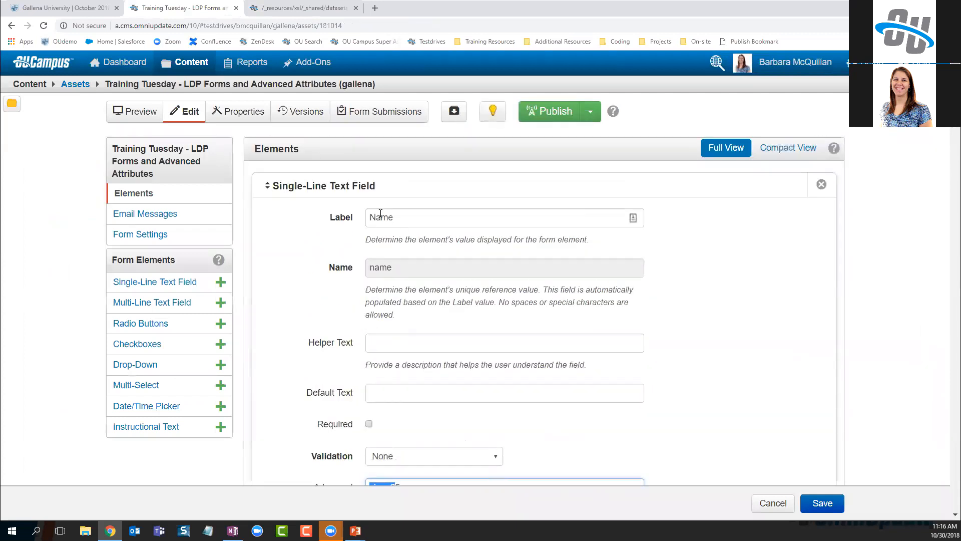
scroll(538, 315, "down", 15)
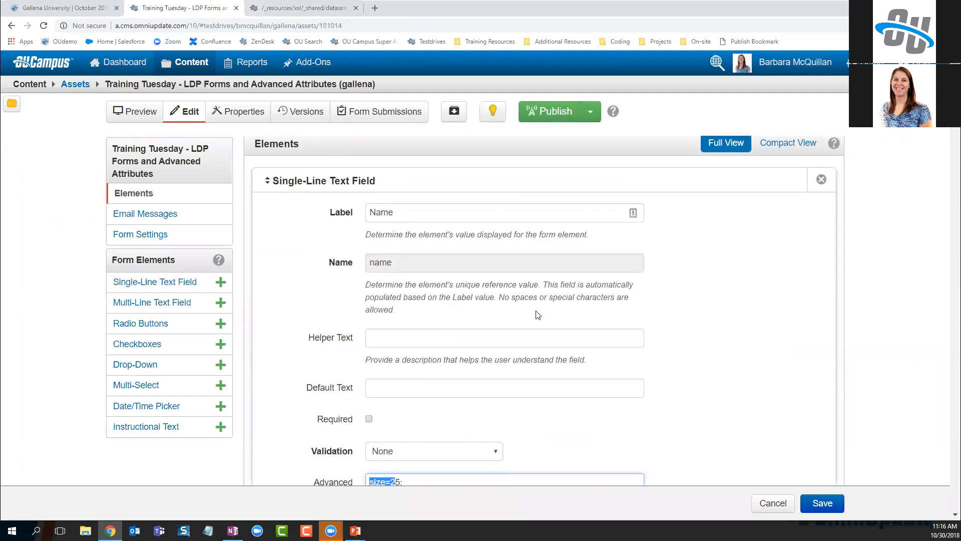
scroll(541, 324, "down", 8)
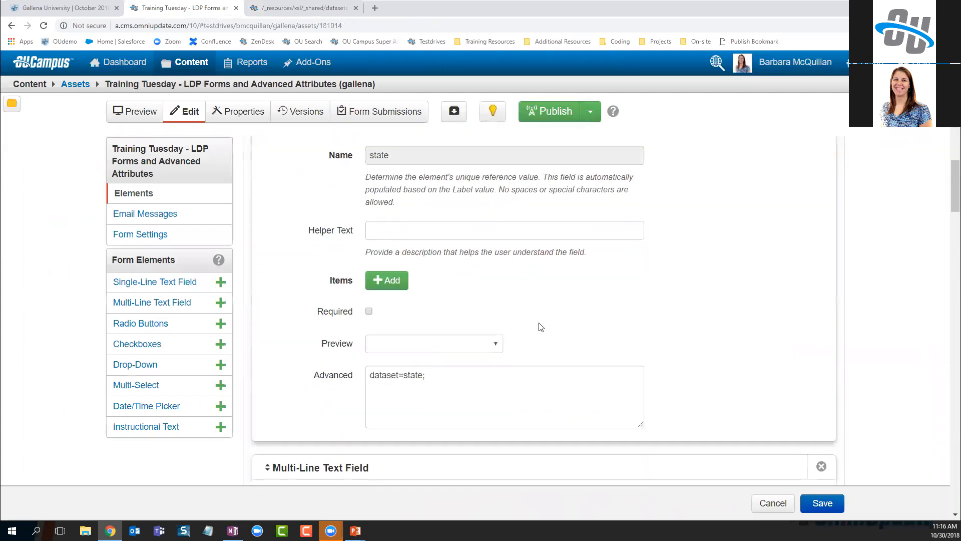
scroll(383, 402, "down", 2)
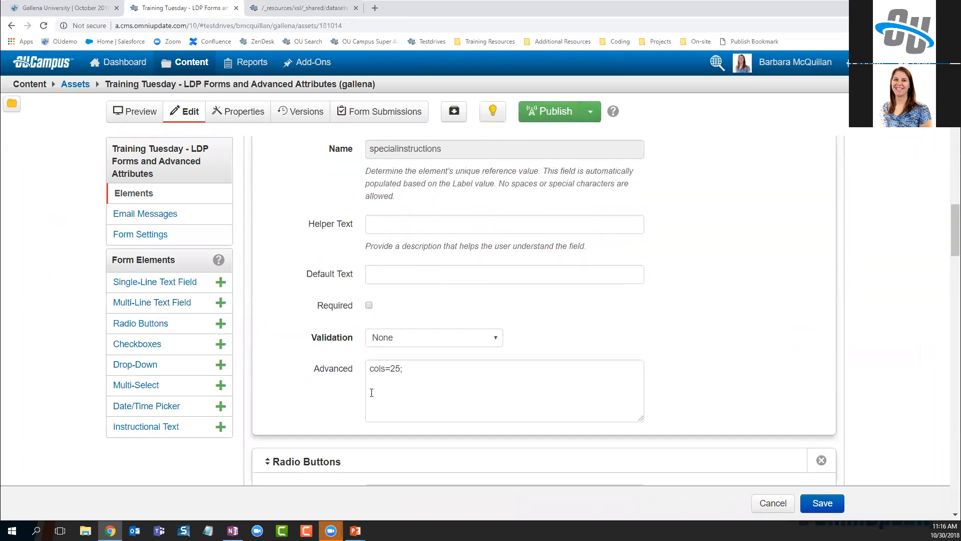
scroll(422, 375, "up", 4)
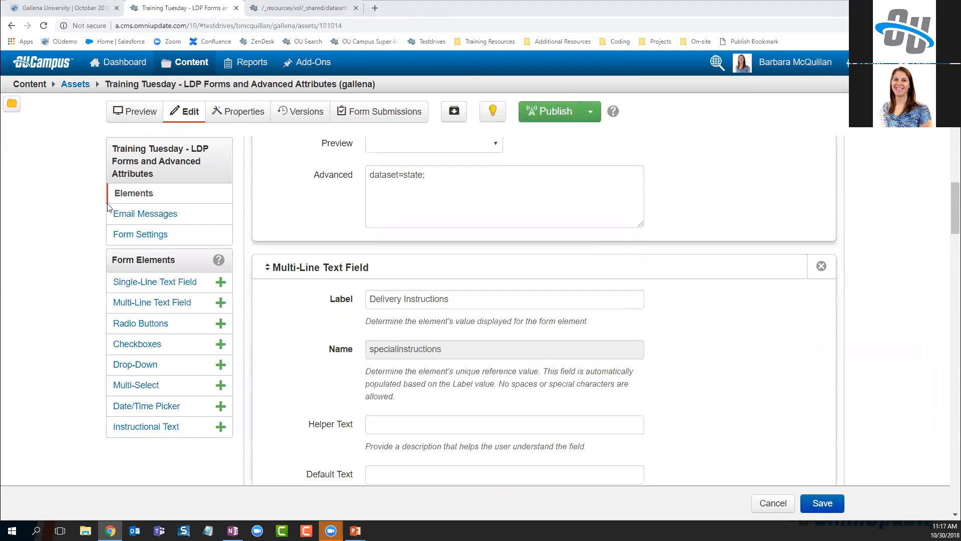
left_click(59, 8)
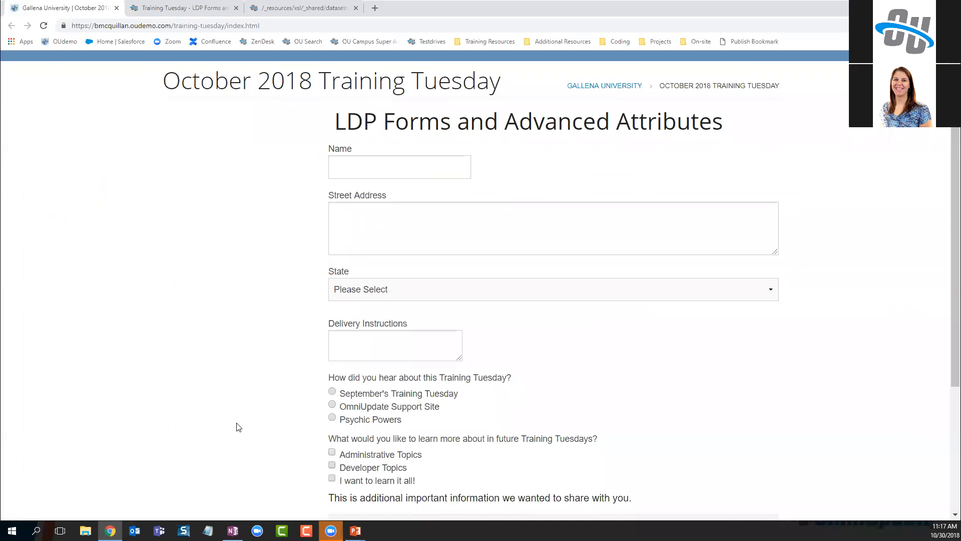
Highlight the Name, Street Address, State and Delivery Instructions labels, then advance to the 'Attributes for Any Element' slide
left_click_drag(327, 149, 360, 152)
left_click_drag(325, 197, 410, 201)
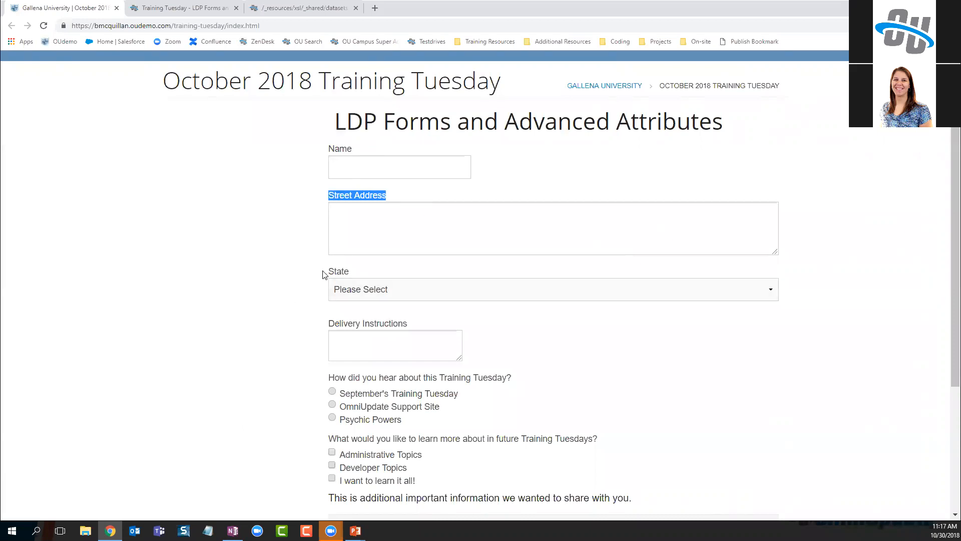
left_click_drag(324, 274, 353, 279)
left_click_drag(323, 326, 419, 326)
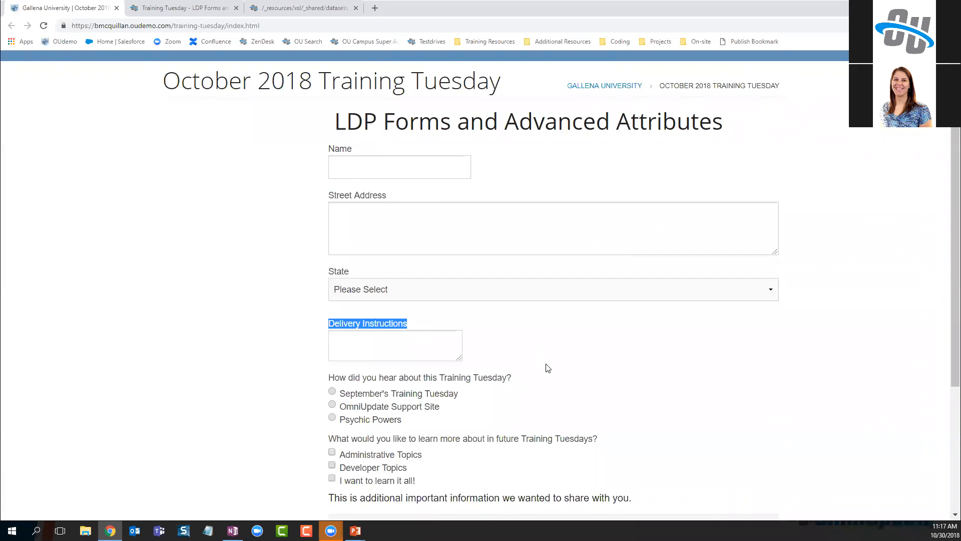
key("alt+Tab")
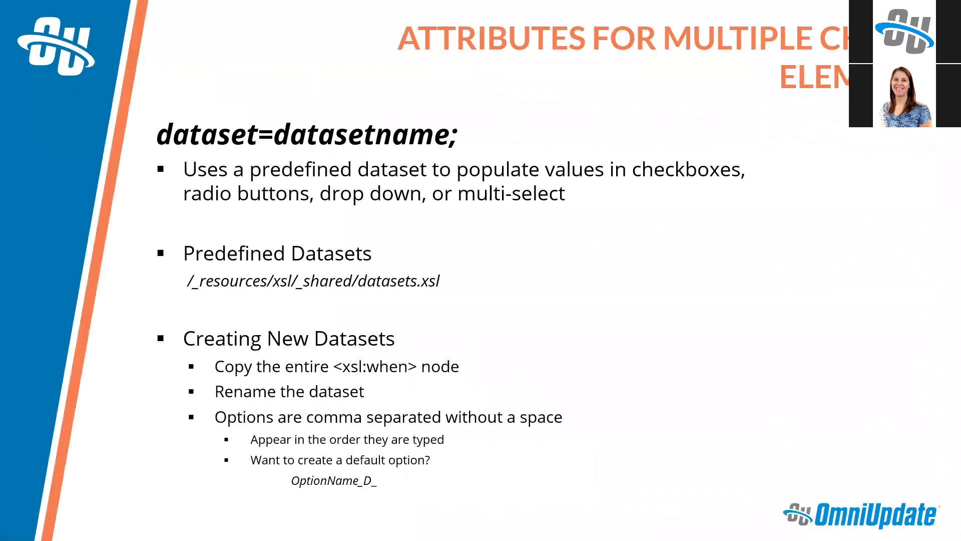
key("Right")
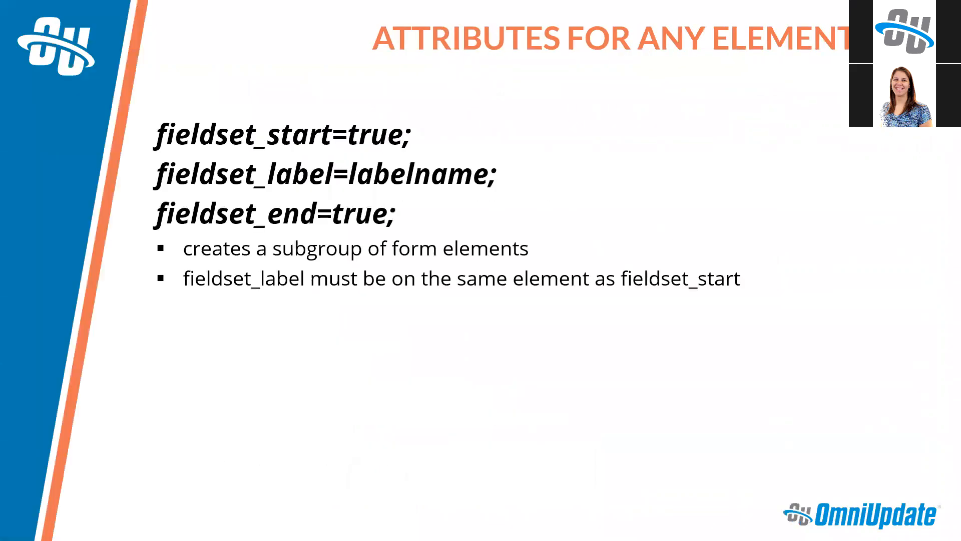
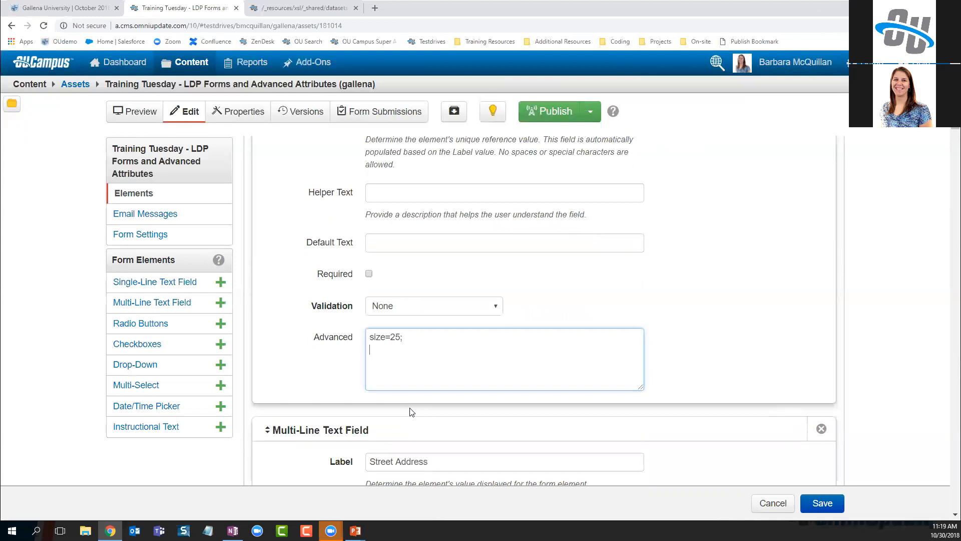
Add fieldset_start=true; to the Name field's Advanced attributes
key("Return")
type("fieldstart")
key("BackSpace")
key("BackSpace")
key("BackSpace")
key("BackSpace")
type("et_start=true;")
Add fieldset_end=true; to the Delivery Instructions field's Advanced attributes
scroll(413, 402, "down", 12)
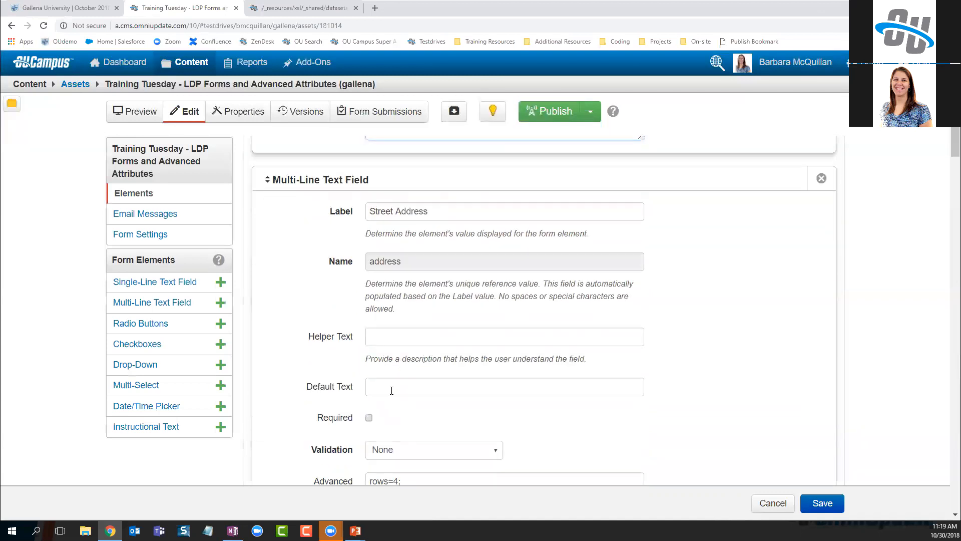
scroll(390, 397, "down", 8)
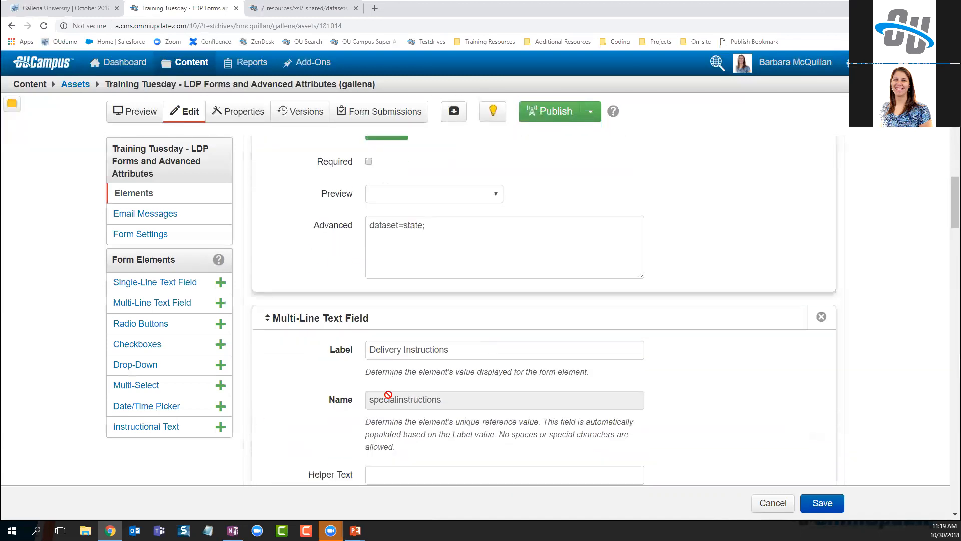
scroll(506, 349, "down", 5)
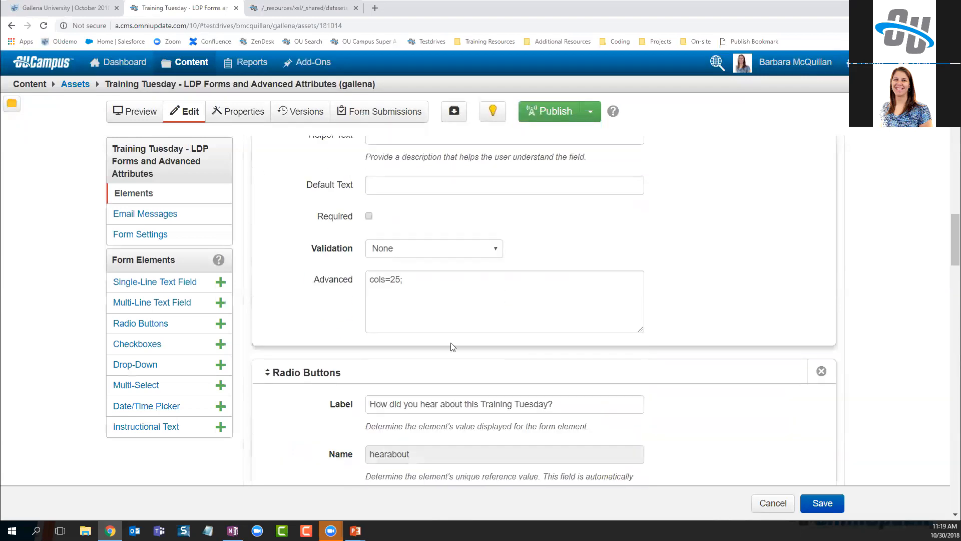
left_click(434, 271)
type("fie")
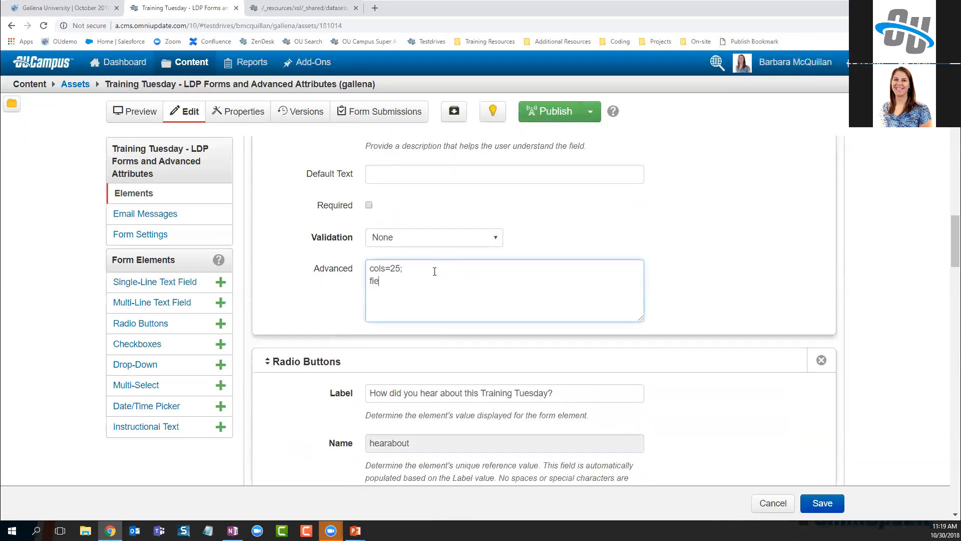
type("ldset_end=true;")
Give the Name field the attribute fieldset_label=Tell Us About Yourself;
scroll(461, 326, "up", 15)
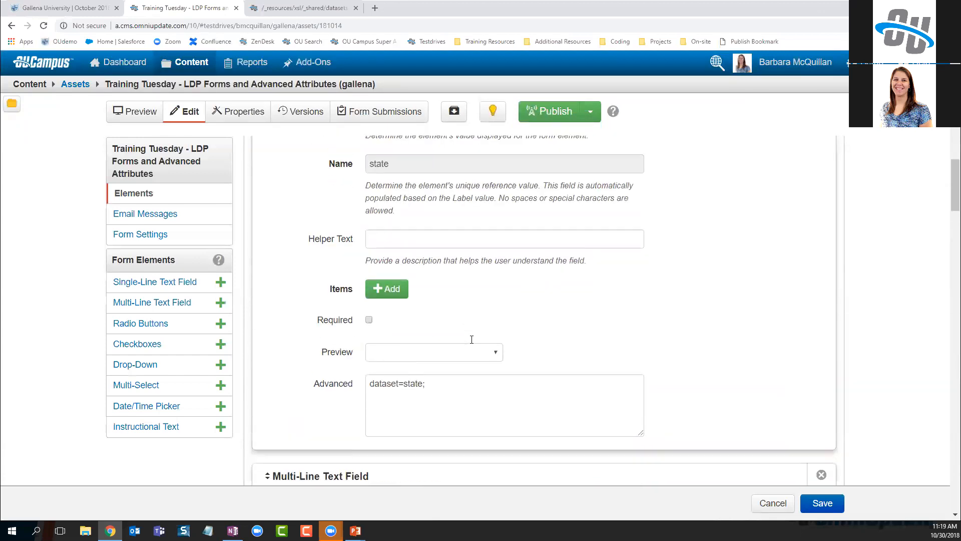
scroll(471, 346, "up", 10)
left_click(453, 394)
type("fieldset_label=")
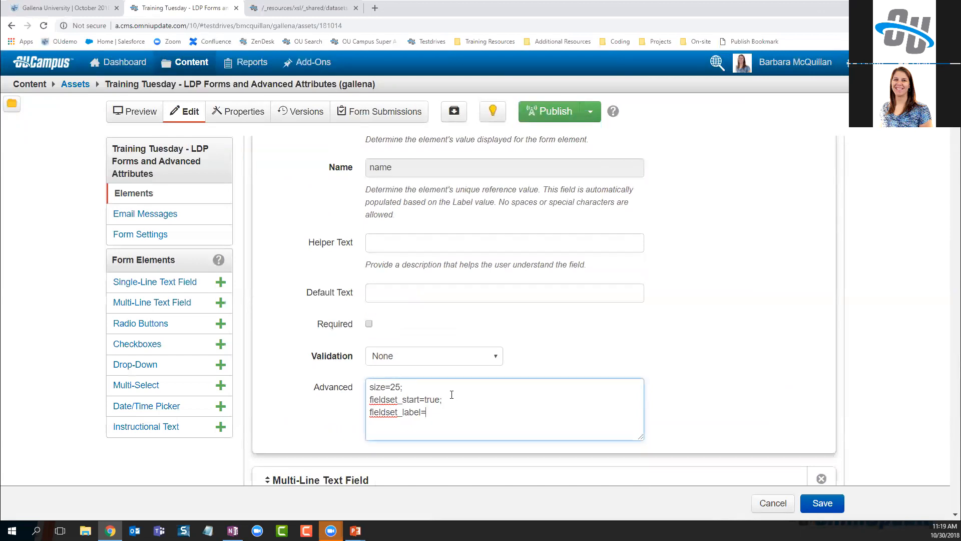
type("Tell Us About Yourself;")
Save the LDP form asset and publish it with version description 'created fieldset'
left_click(815, 510)
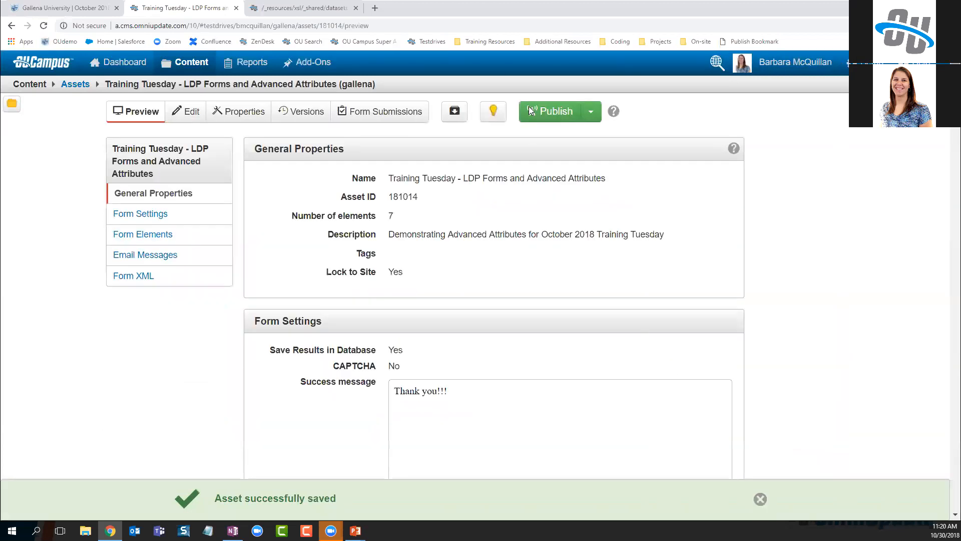
left_click(549, 111)
left_click(475, 204)
type("created fiel")
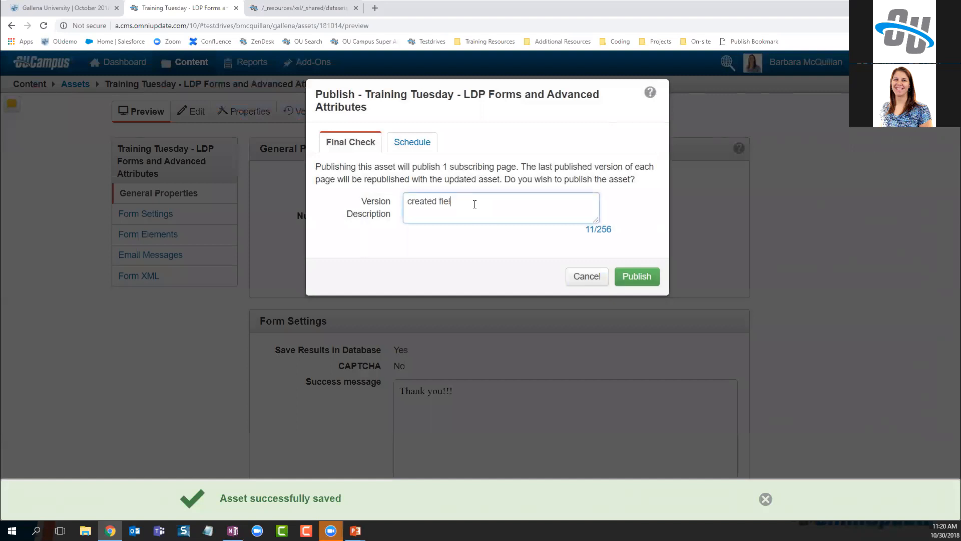
type("dset")
left_click(646, 281)
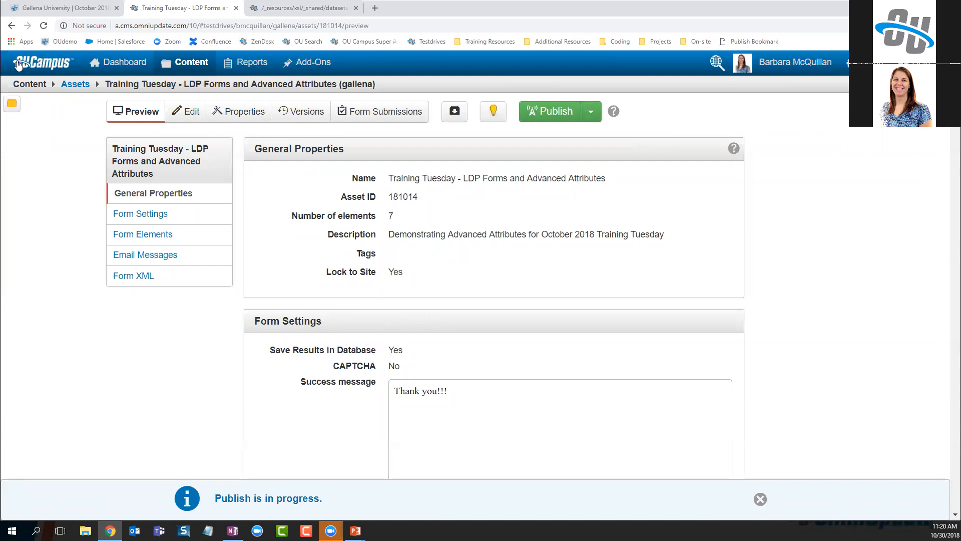
Check out the form, confirm version 11 'created fieldset' in Versions, then reload the live form page
left_click(44, 26)
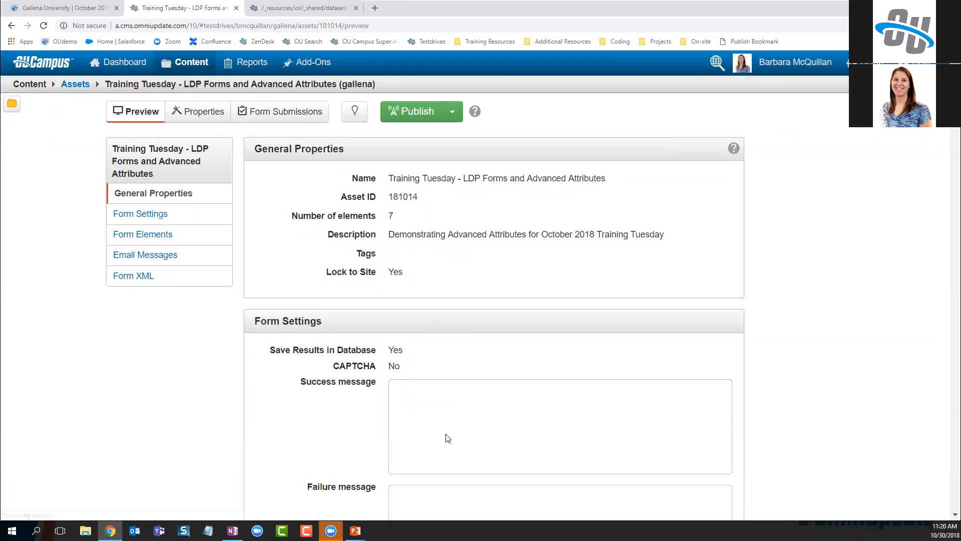
left_click(354, 112)
left_click(292, 112)
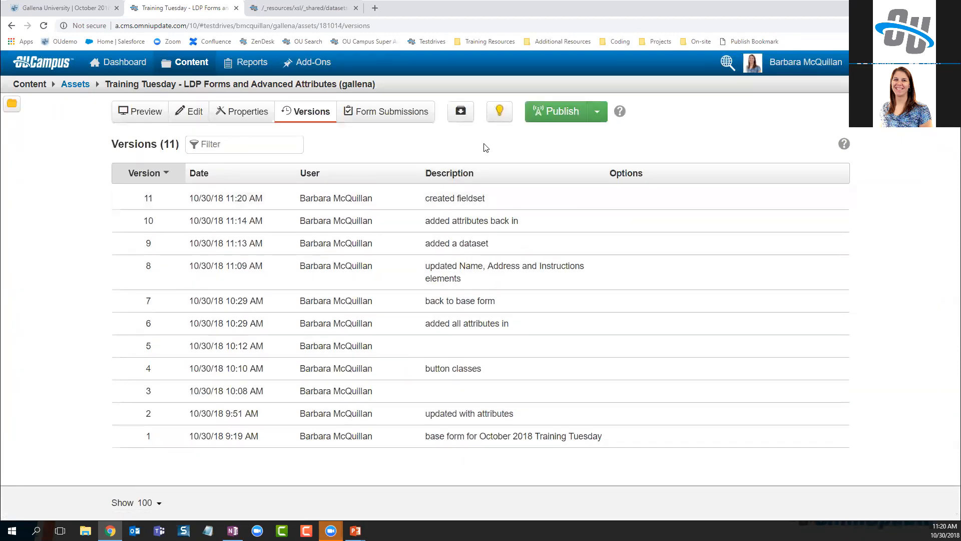
left_click(182, 110)
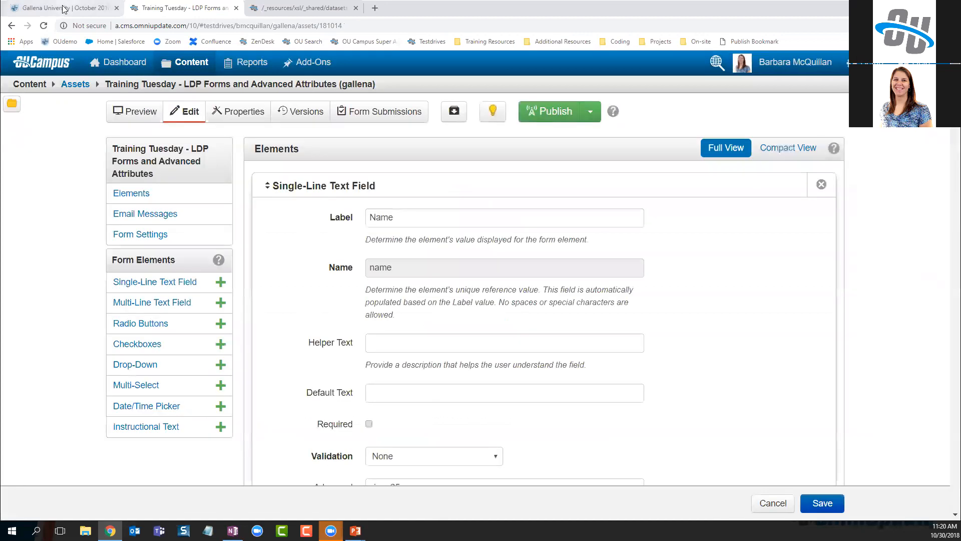
left_click(83, 7)
key("F5")
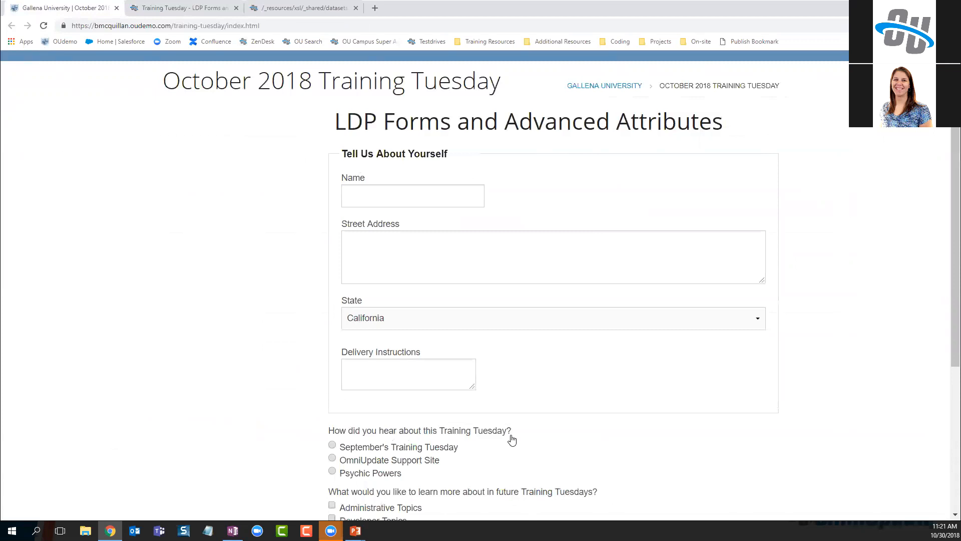
Inspect the 'Tell Us About Yourself' legend and the State list, which still defaults to California
left_click_drag(449, 155, 307, 222)
left_click(270, 289)
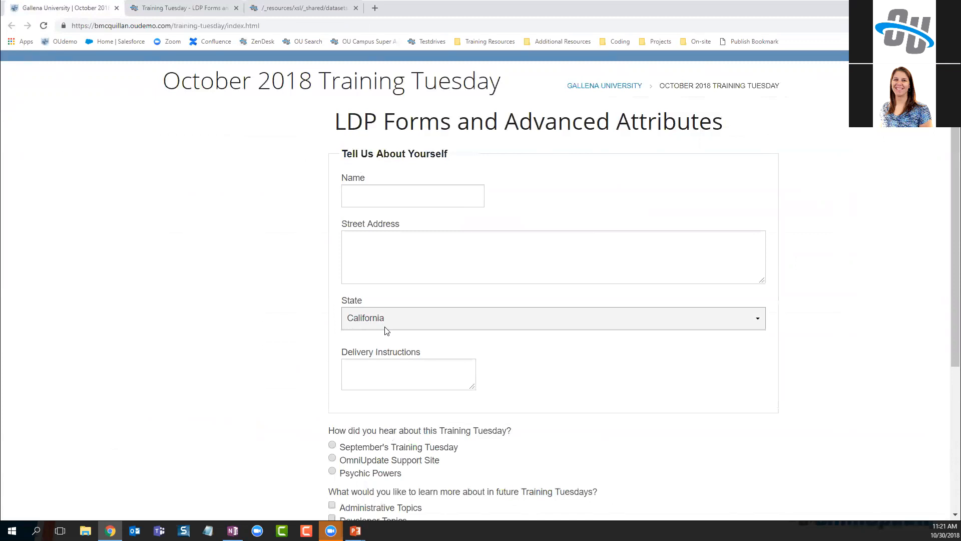
left_click(459, 329)
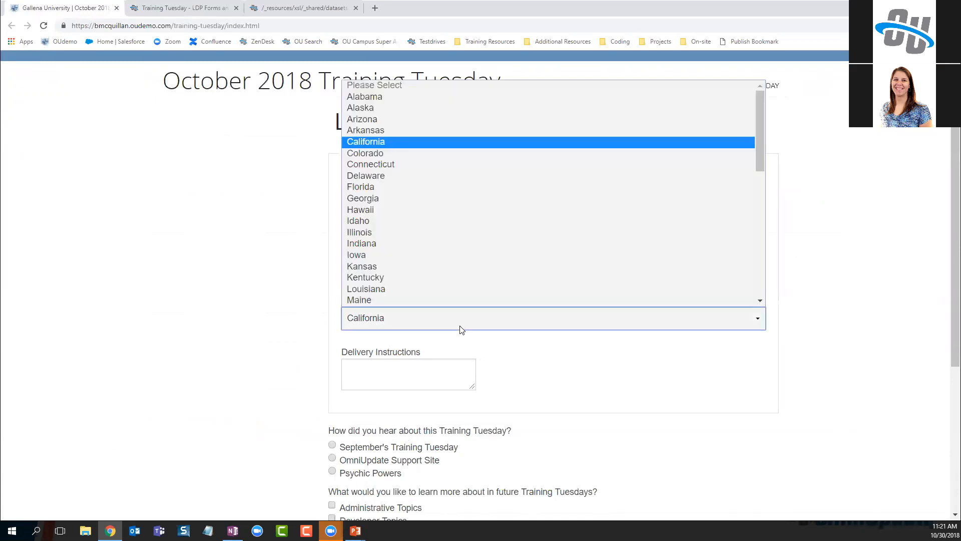
left_click(263, 344)
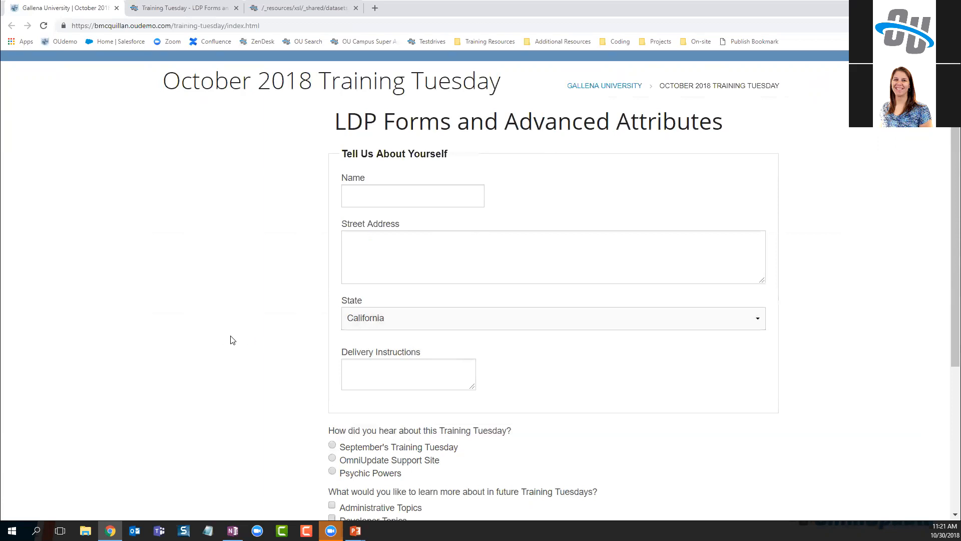
Point out the questions outside the fieldset, such as 'How did you hear', then advance to the next slide
scroll(236, 341, "down", 2)
left_click_drag(329, 332, 508, 336)
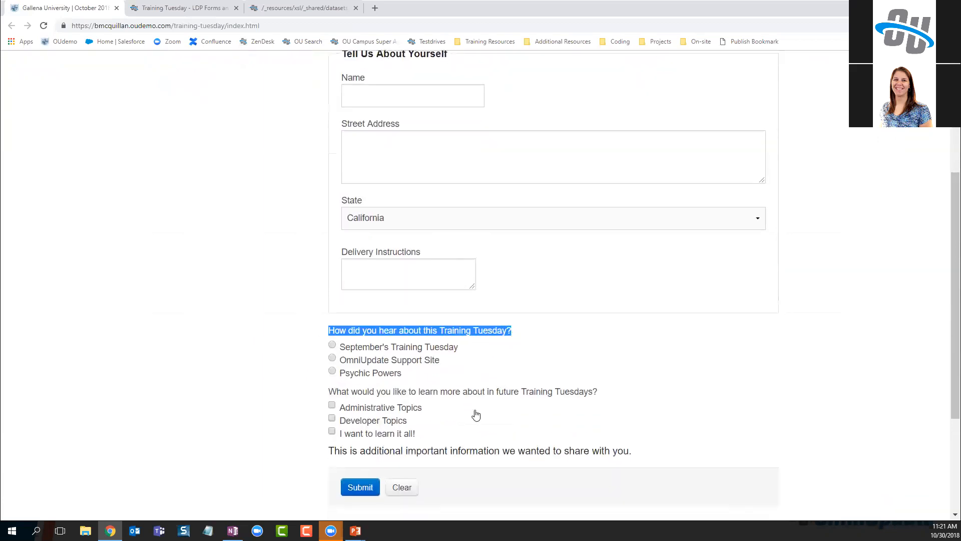
left_click_drag(328, 395, 592, 392)
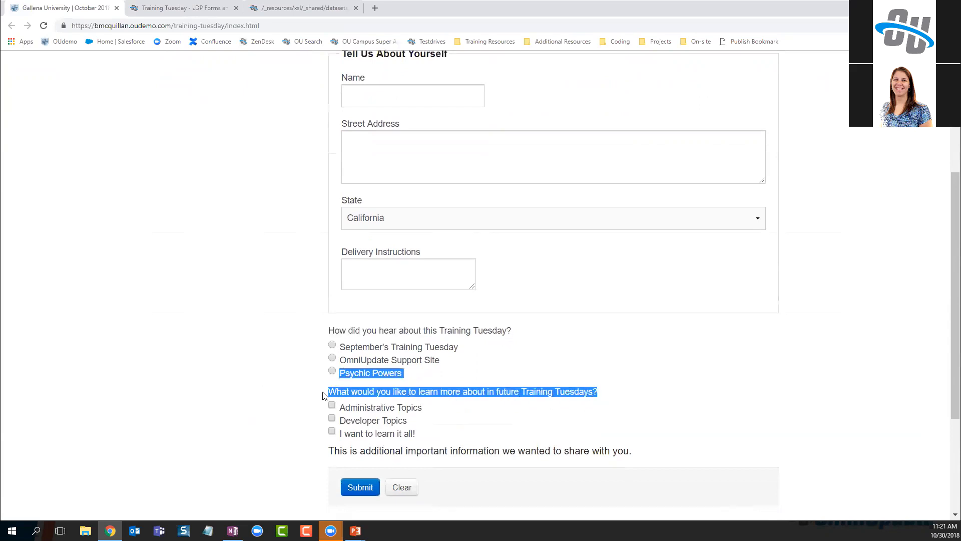
left_click(254, 388)
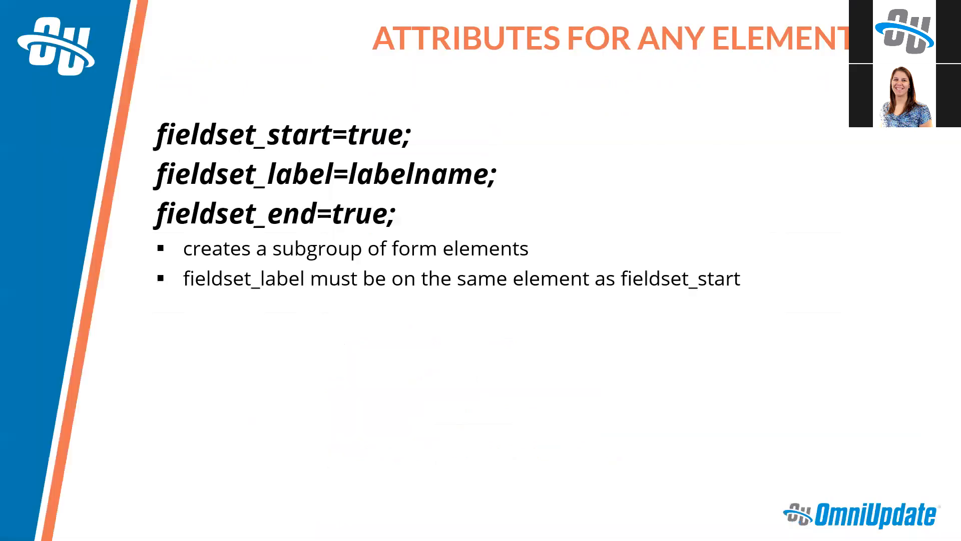
key("Right")
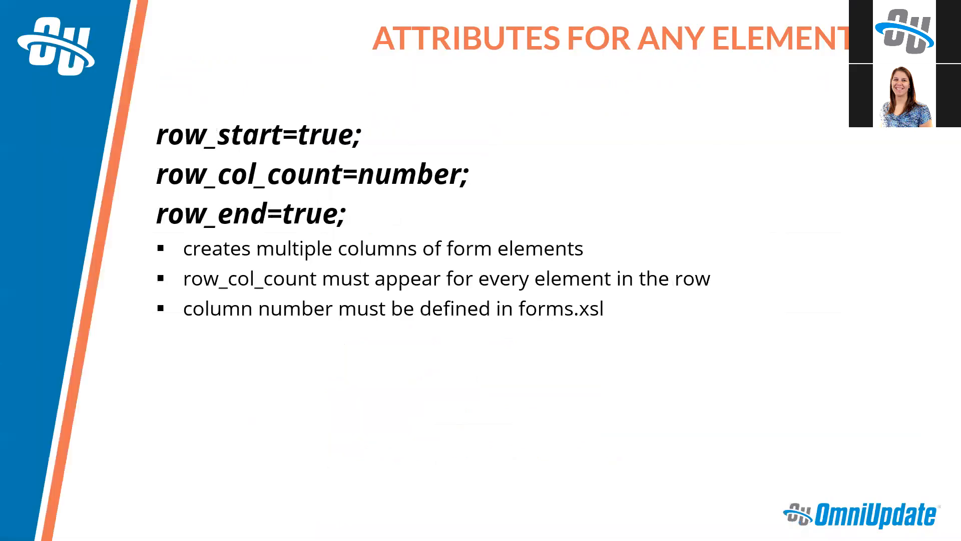
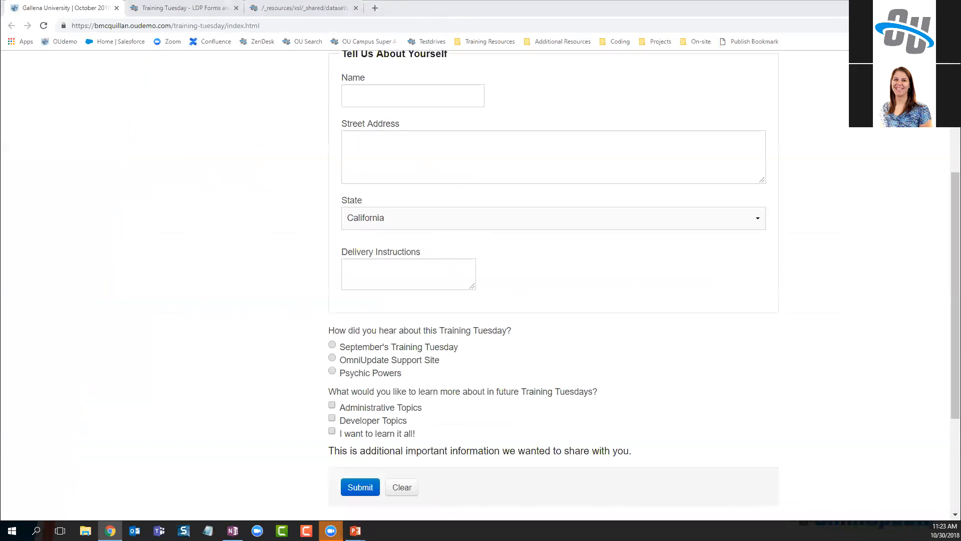
Show the preview of the shared datasets.xsl file with its country, month, state and weekday datasets
left_click(293, 8)
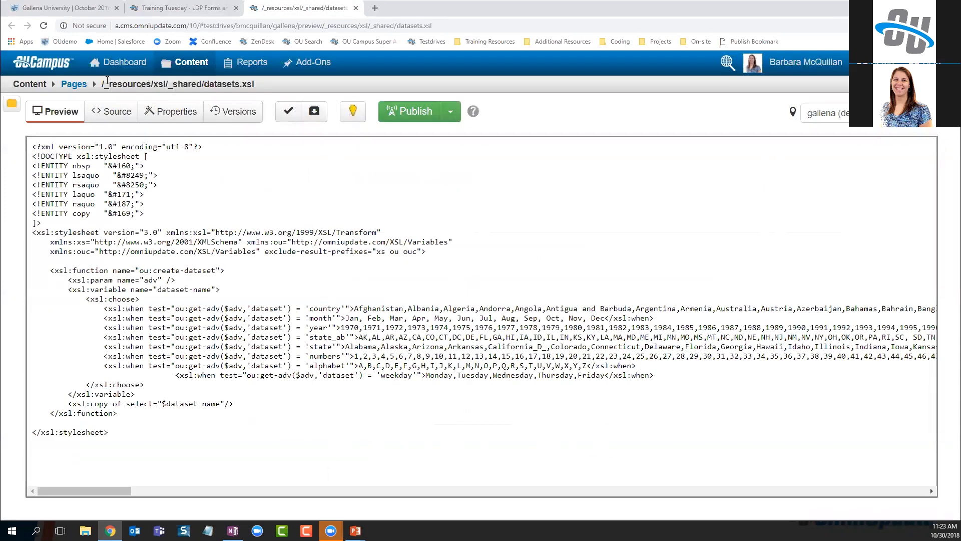
Open ou-forms.xsl from the _shared folder and search its source for row_col_count
left_click(74, 86)
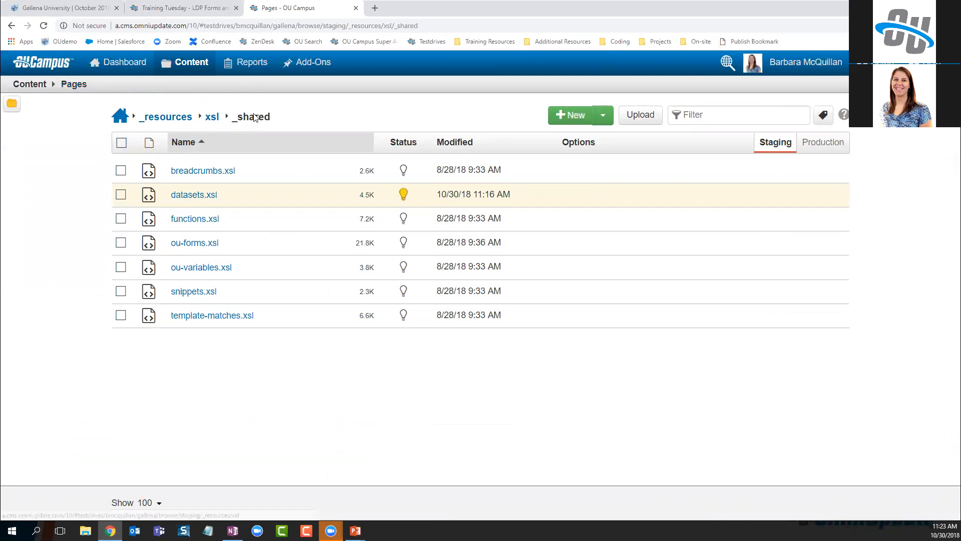
left_click(194, 243)
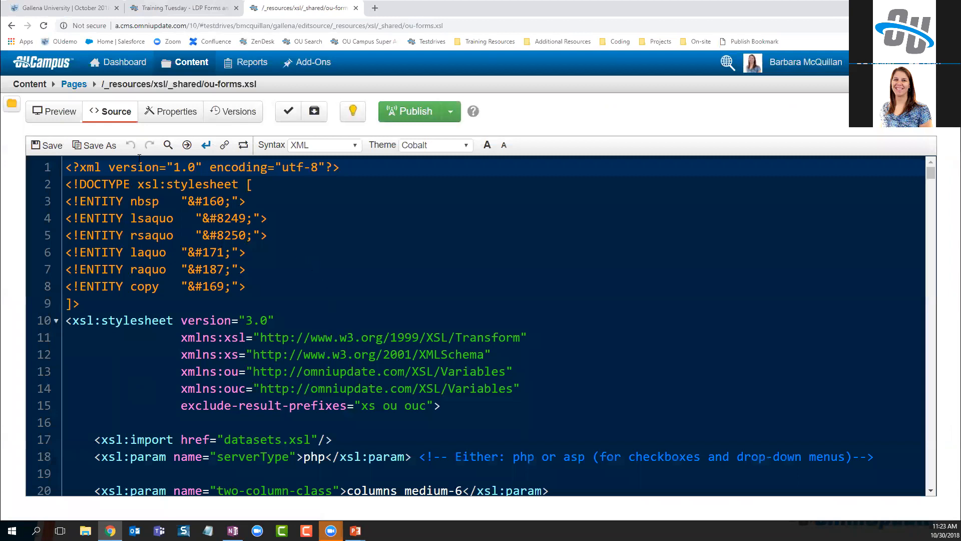
left_click(169, 145)
type("row")
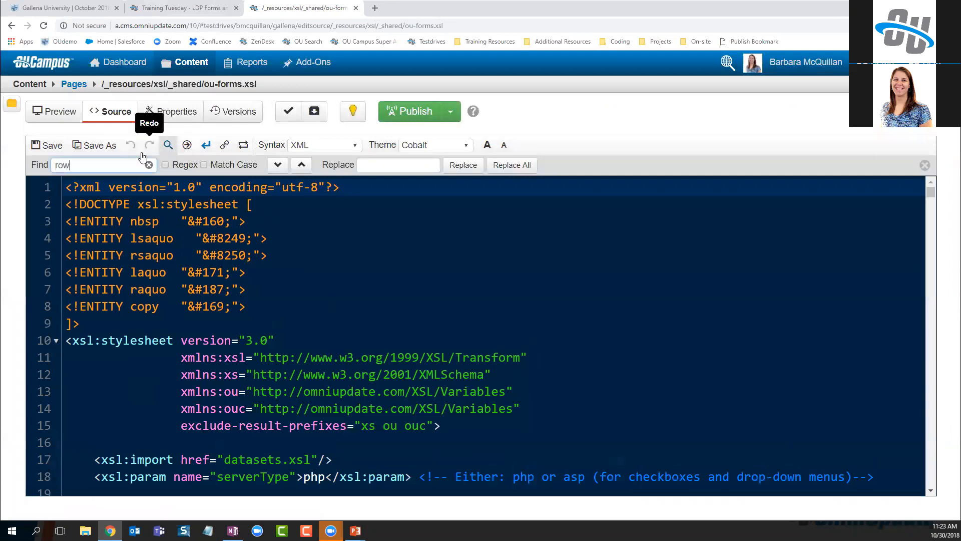
type("_col_count")
Step through the row_col_count matches to the comment about columns per row
key("Return")
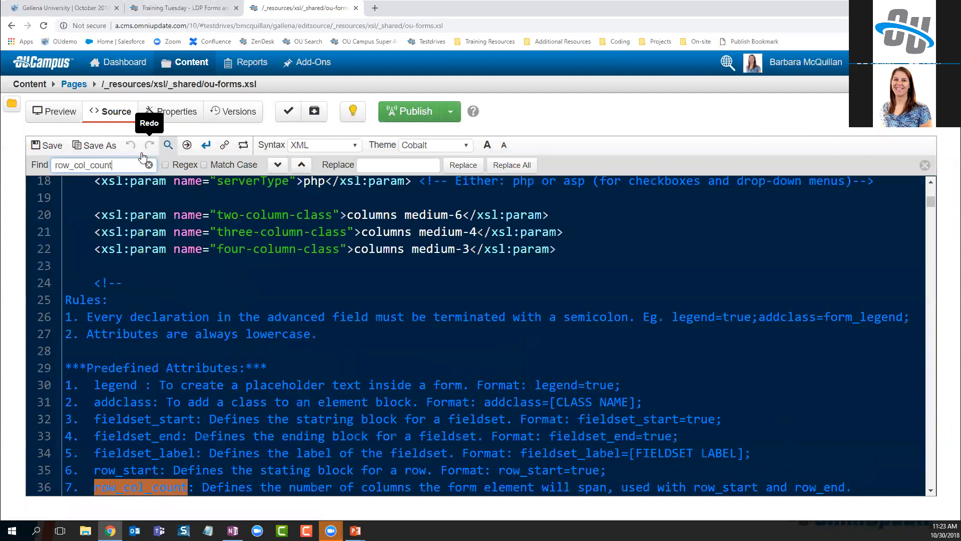
key("Return")
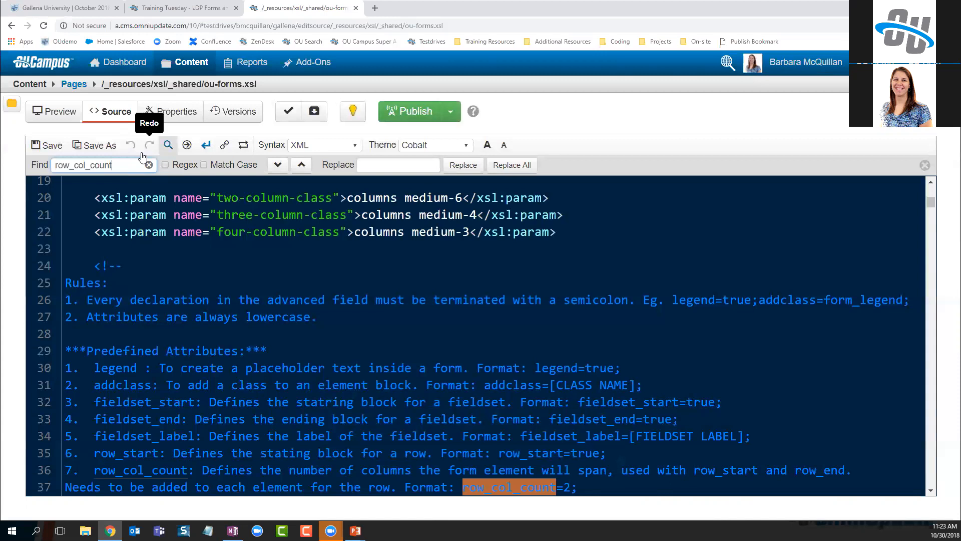
key("Return")
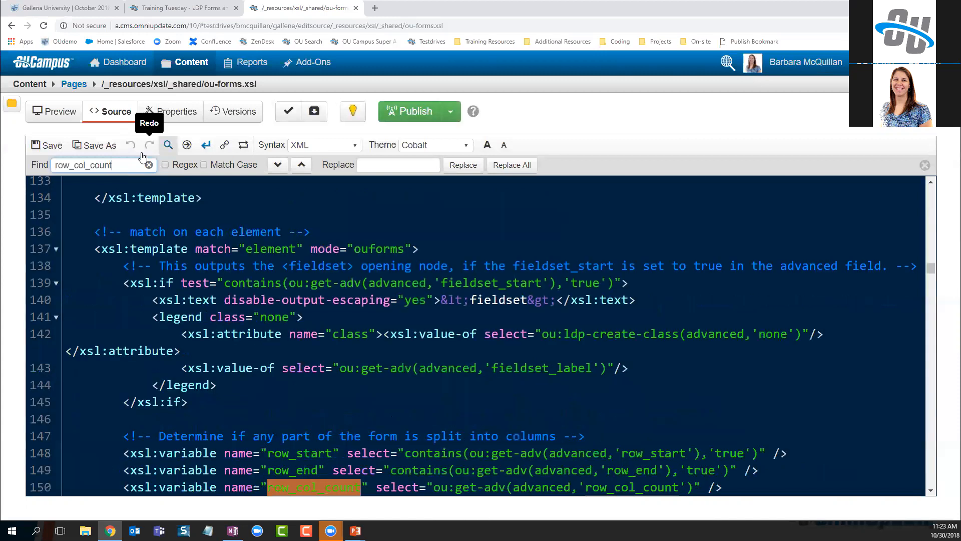
scroll(334, 387, "down", 1)
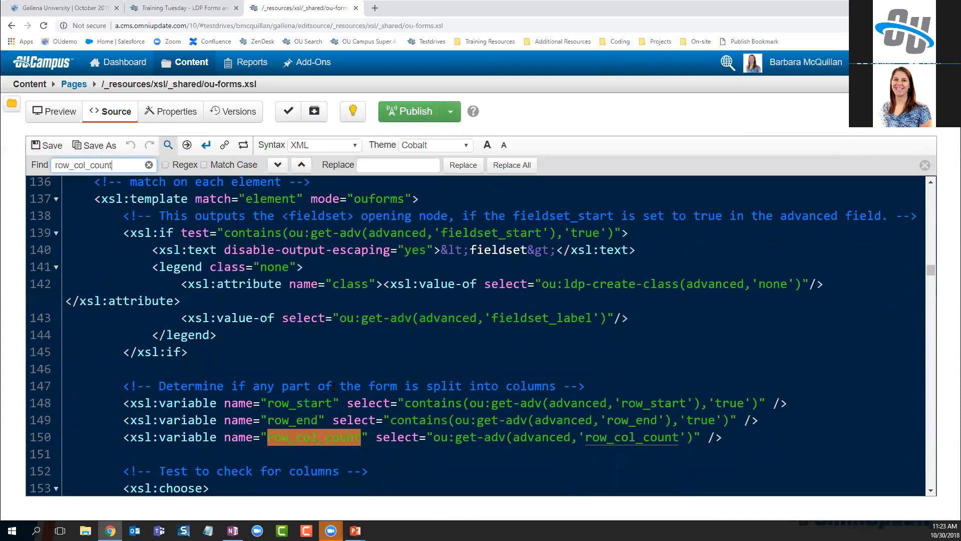
key("Return")
key("Return")
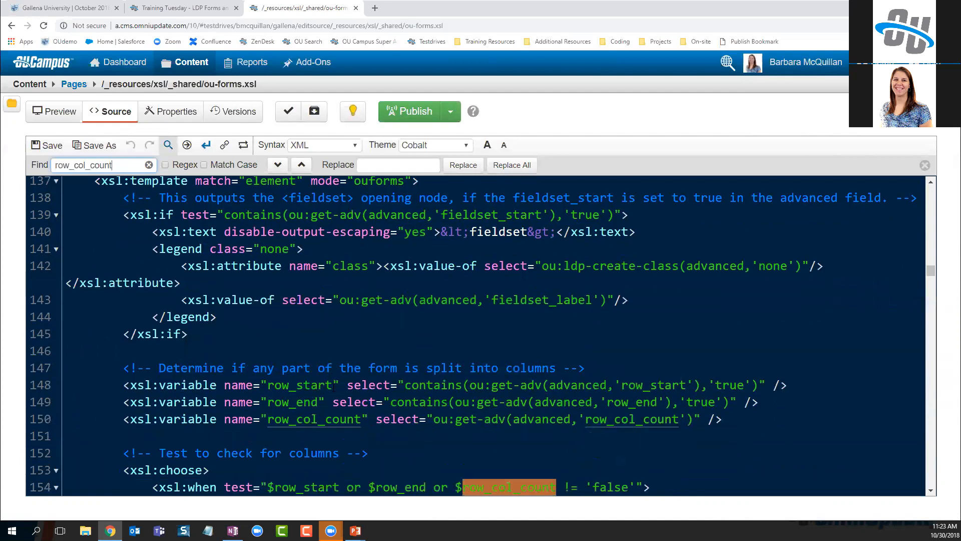
scroll(427, 305, "down", 2)
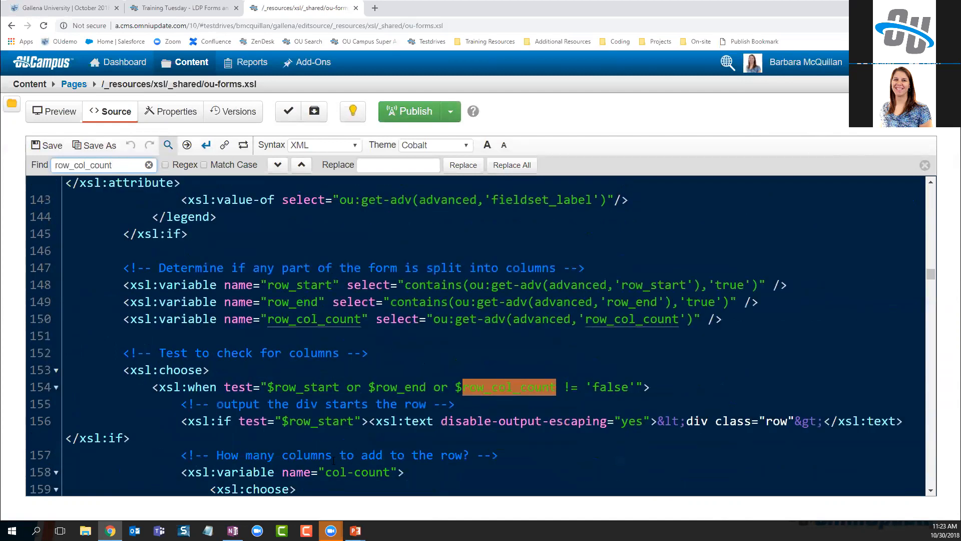
key("Return")
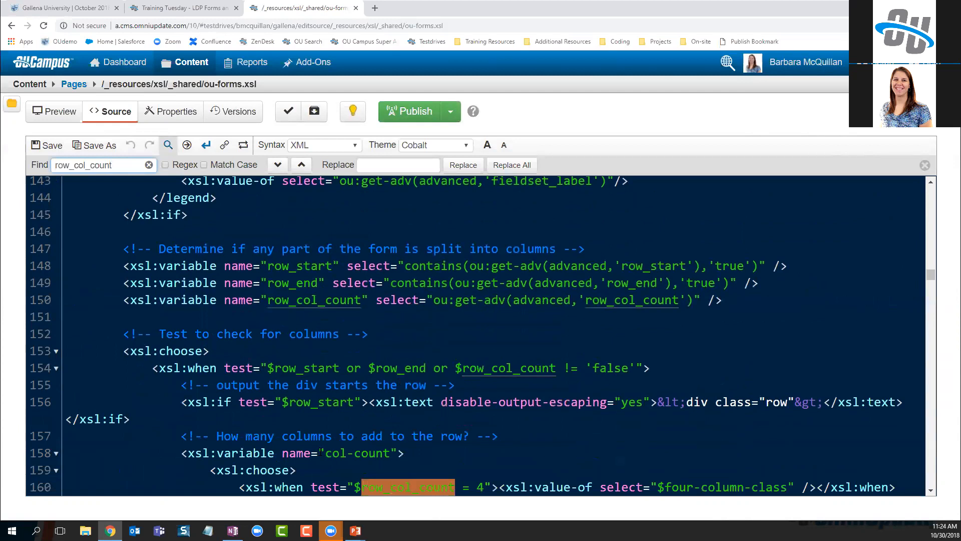
scroll(324, 421, "down", 3)
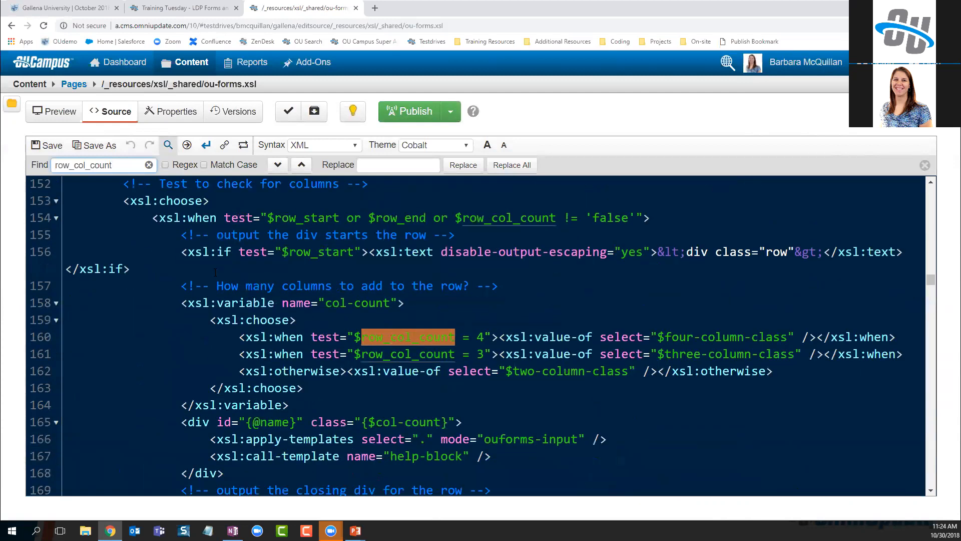
left_click_drag(181, 285, 505, 287)
left_click(536, 289)
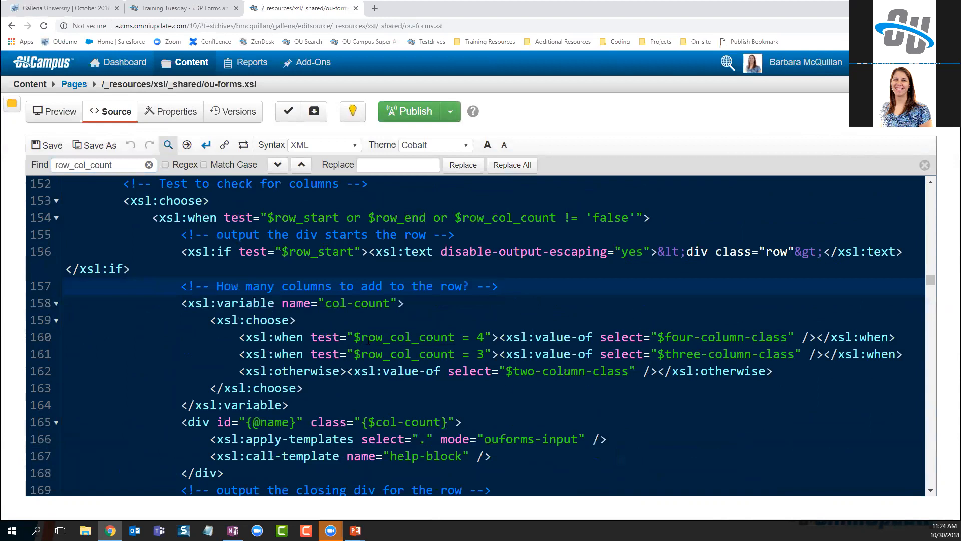
left_click_drag(362, 337, 484, 337)
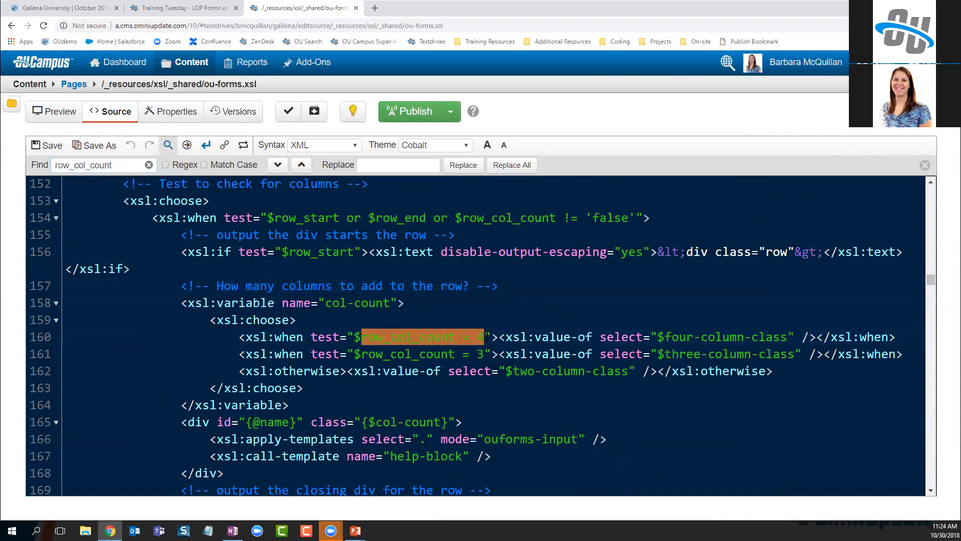
left_click_drag(361, 354, 483, 354)
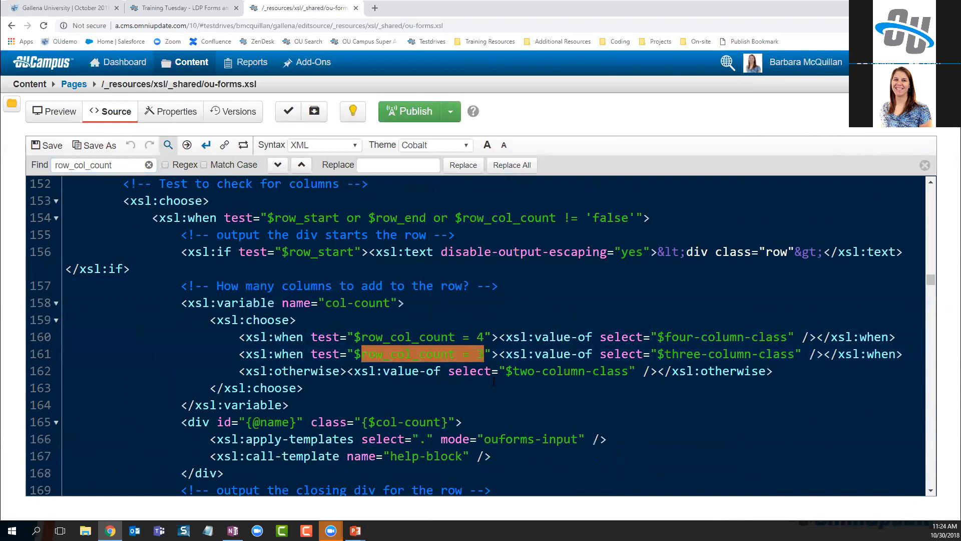
left_click(494, 402)
left_click_drag(239, 370, 347, 371)
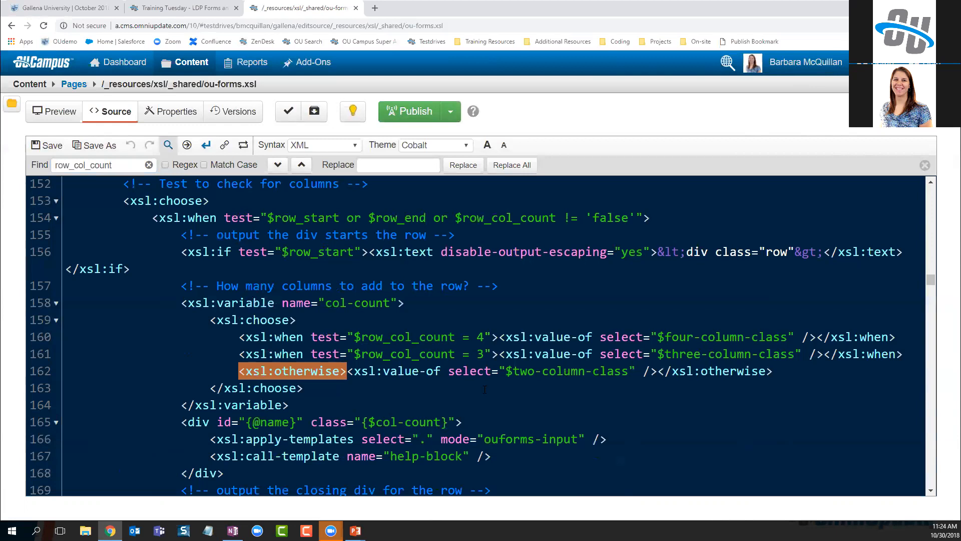
double_click(479, 336)
double_click(480, 353)
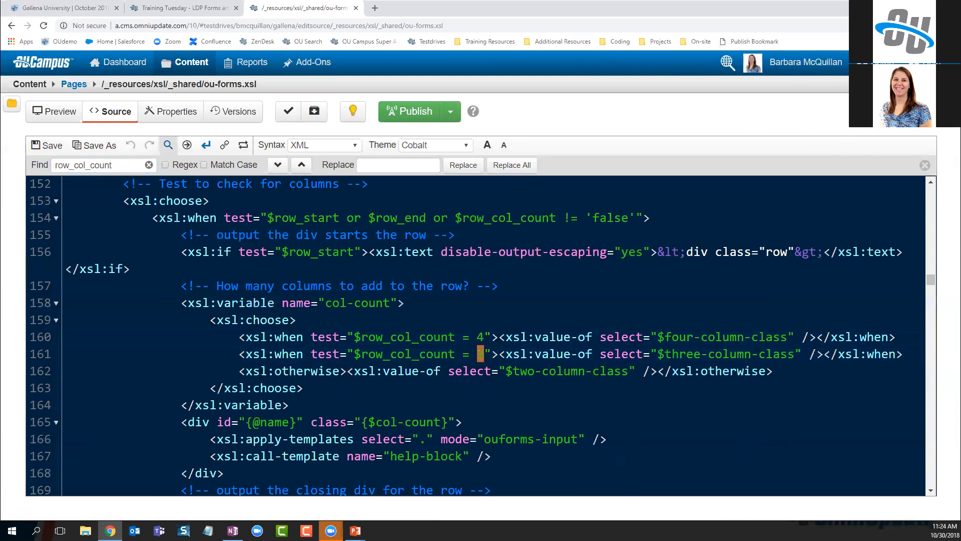
left_click_drag(240, 371, 349, 376)
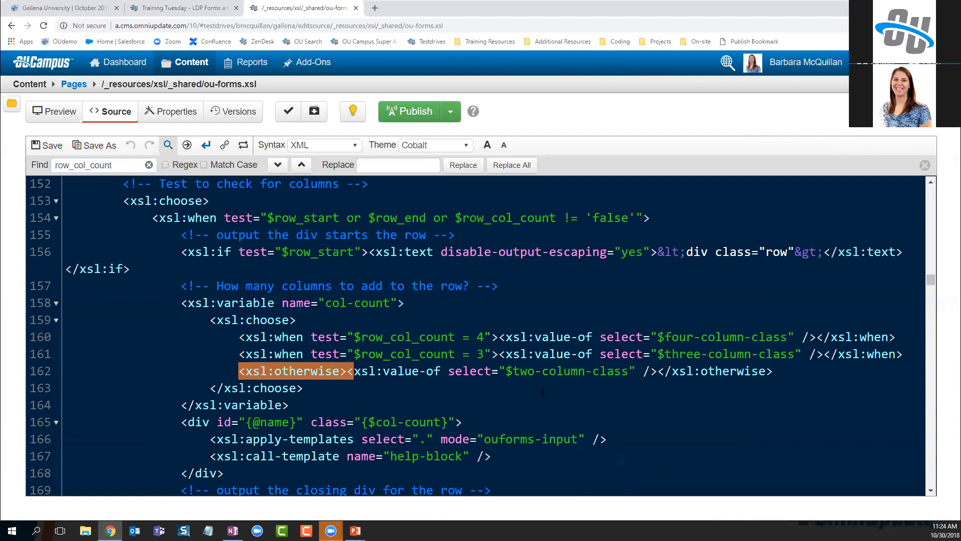
left_click(539, 385)
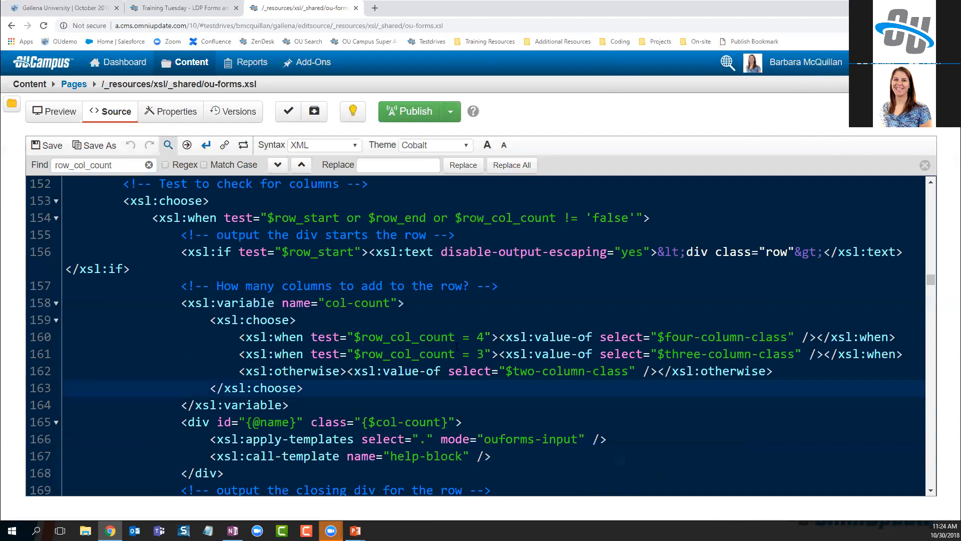
double_click(480, 354)
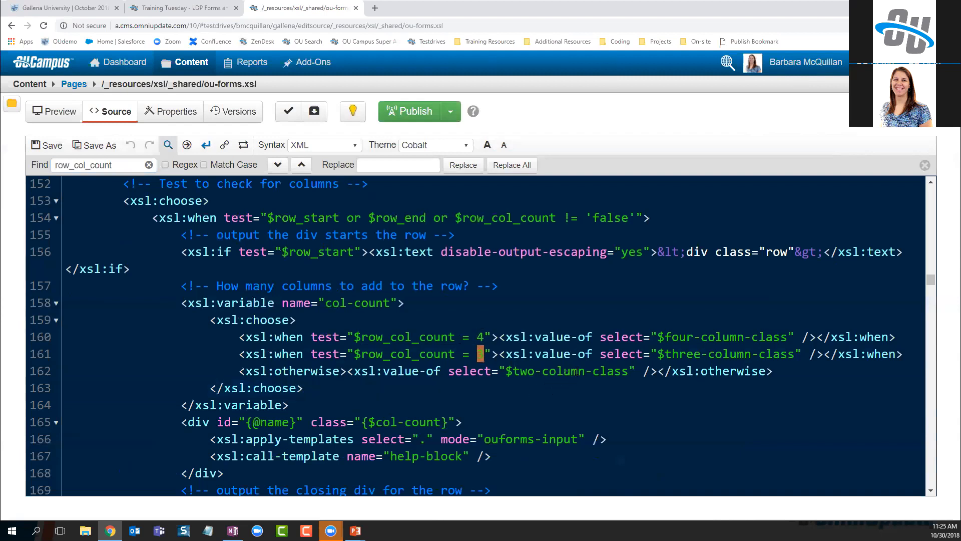
double_click(539, 371)
scroll(372, 325, "up", 1)
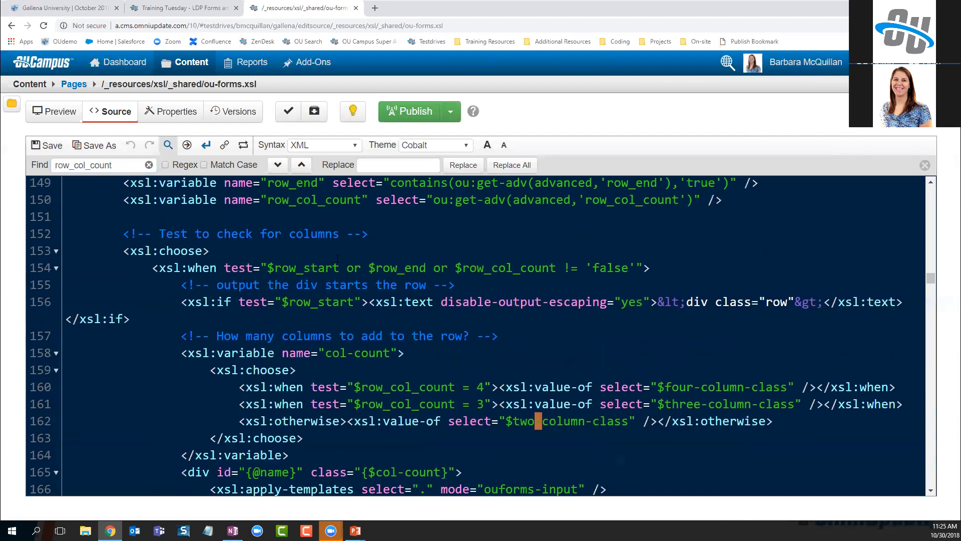
In the LDP form editor, give Radio Buttons row_start=true; and Checkboxes row_end=true; as advanced attributes
left_click(180, 8)
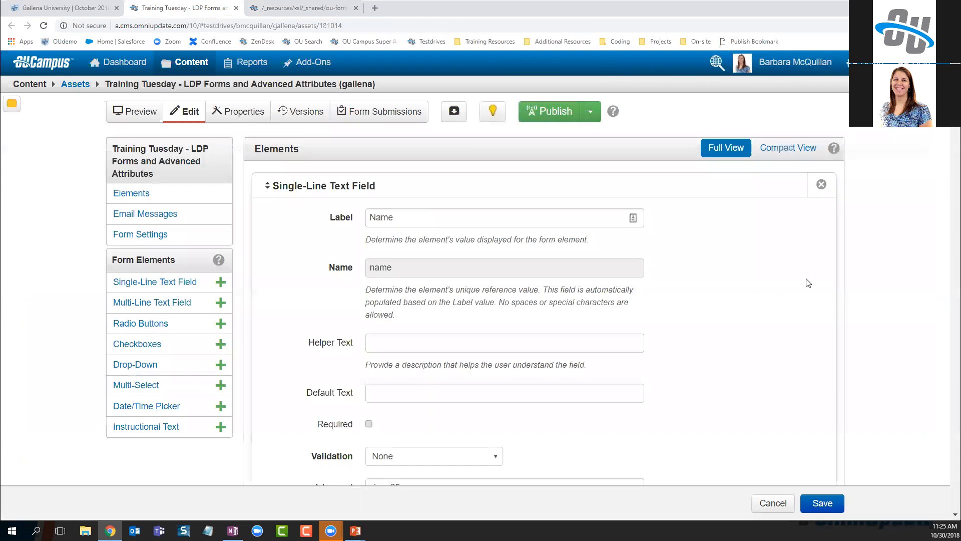
scroll(745, 333, "down", 10)
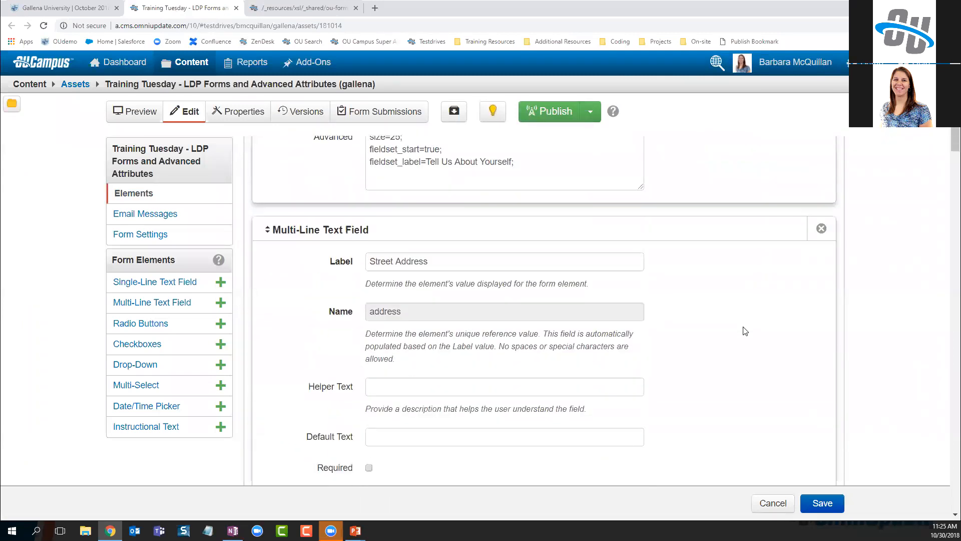
scroll(744, 333, "down", 12)
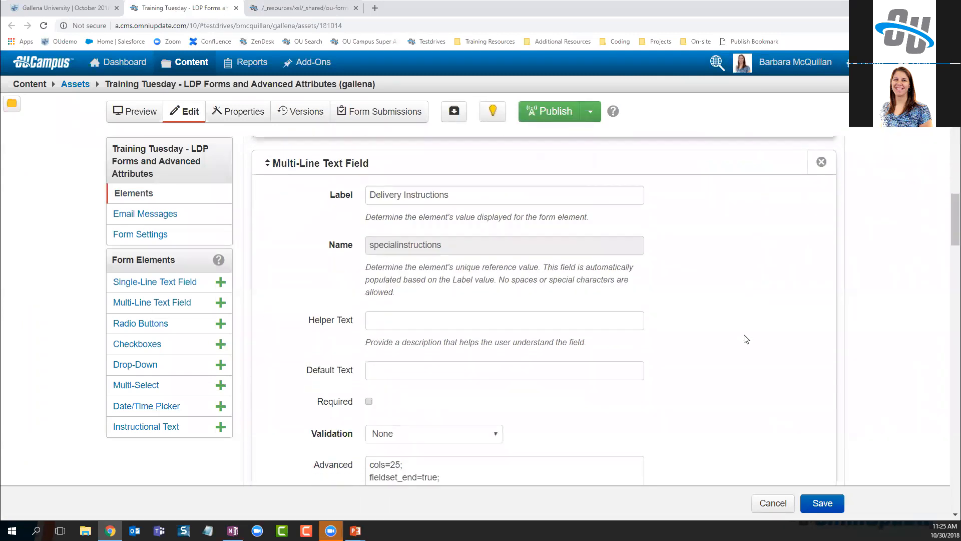
scroll(744, 335, "down", 3)
scroll(500, 295, "up", 2)
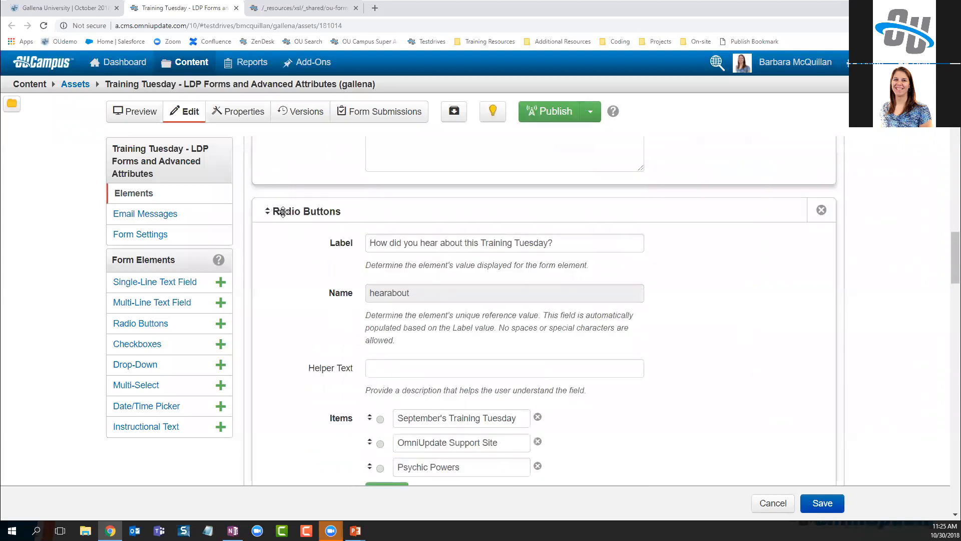
scroll(322, 241, "down", 1)
scroll(323, 246, "down", 6)
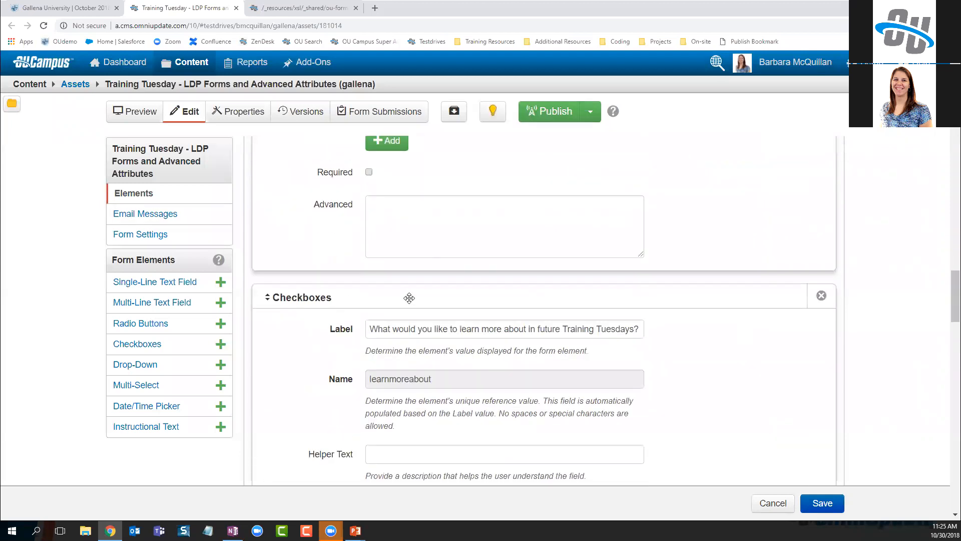
scroll(481, 299, "up", 6)
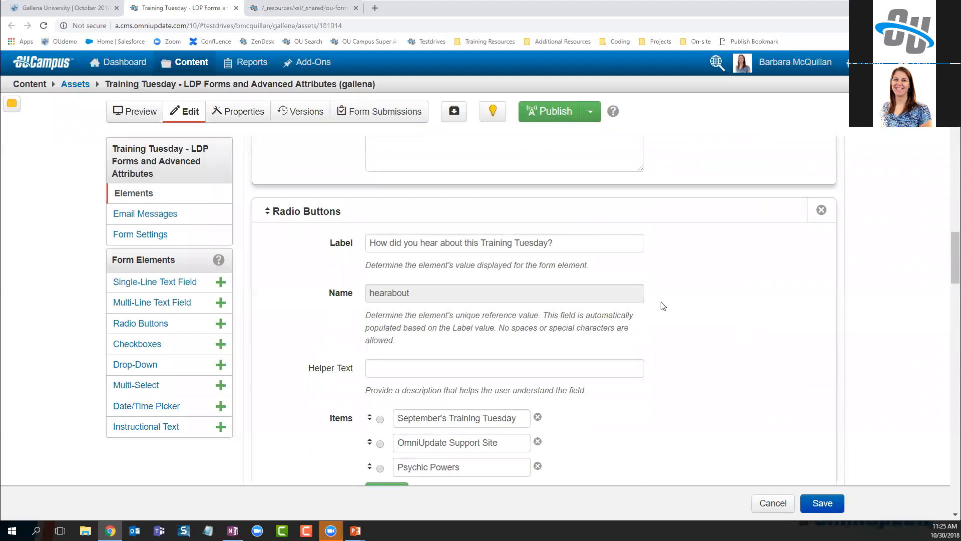
scroll(660, 306, "down", 4)
left_click(440, 382)
type("row_start")
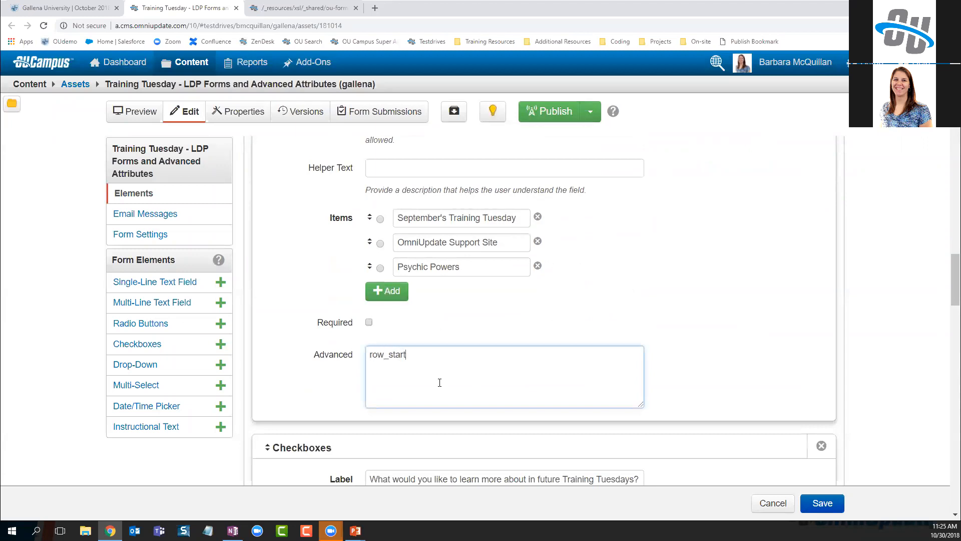
type("=true;")
scroll(413, 431, "down", 8)
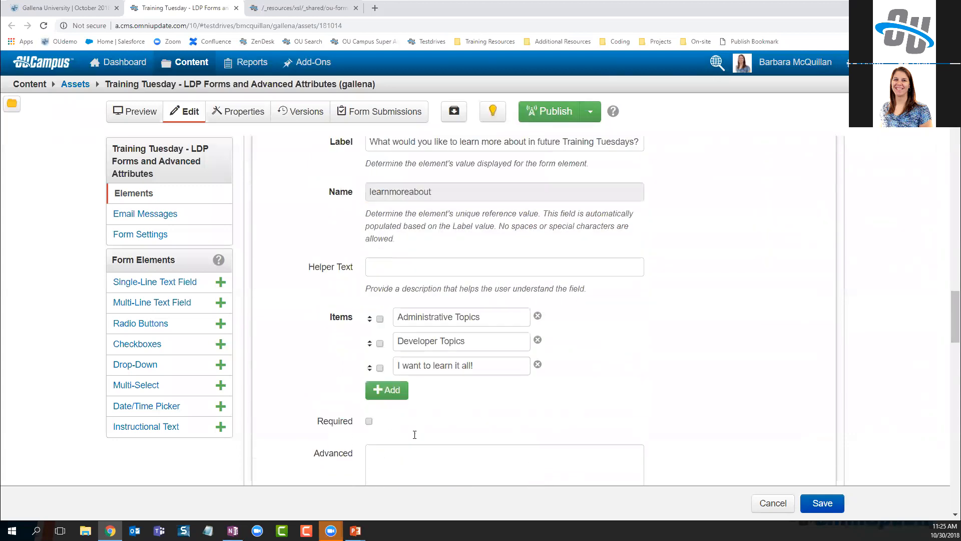
left_click(401, 412)
type("r")
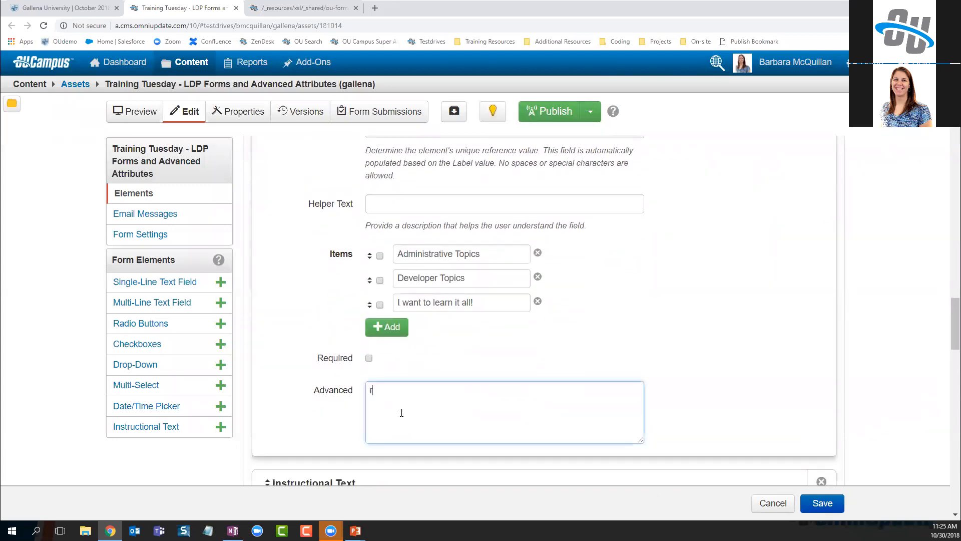
type("ow_end=true;")
Add row_col_count=2; to the advanced attributes of both the radio-button and checkbox questions
scroll(501, 334, "up", 6)
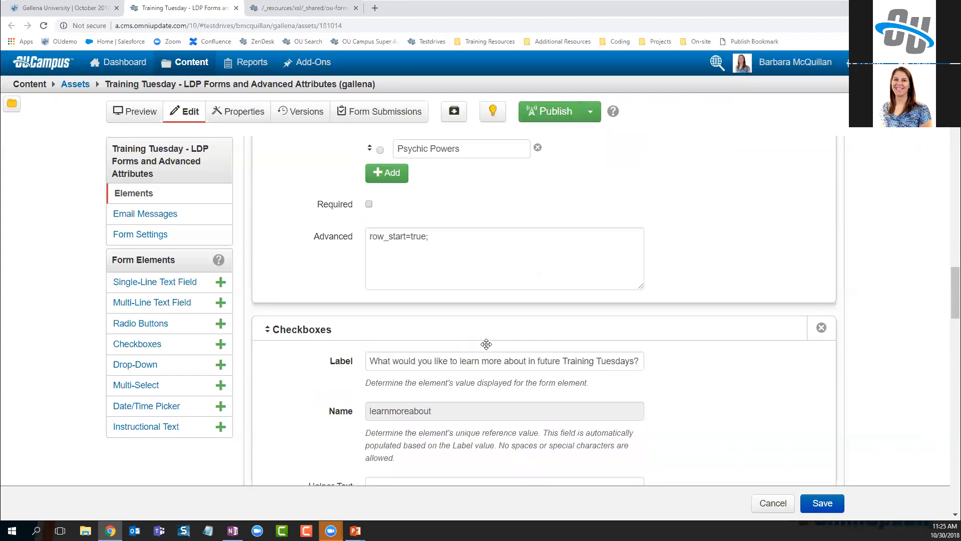
left_click(459, 262)
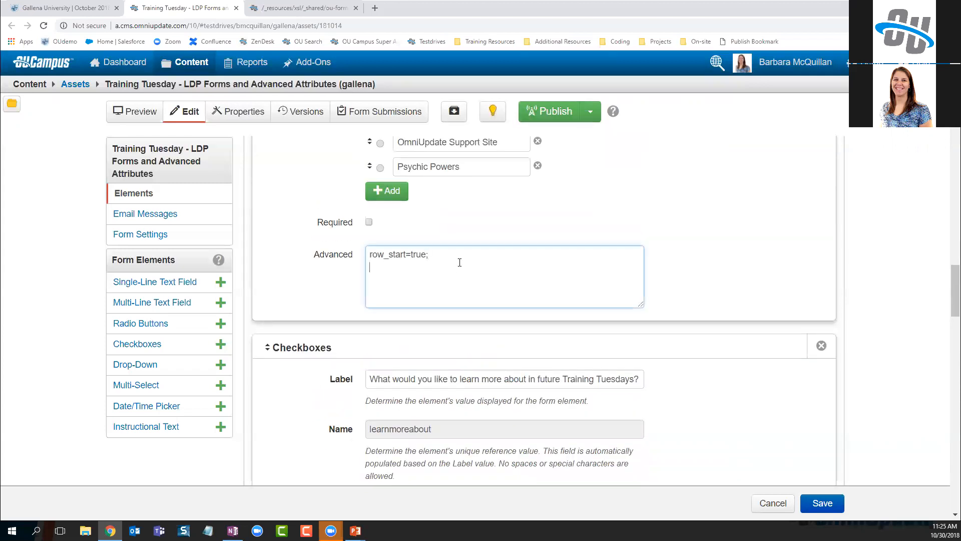
key("Return")
type("row_col_count=2;")
scroll(442, 260, "down", 6)
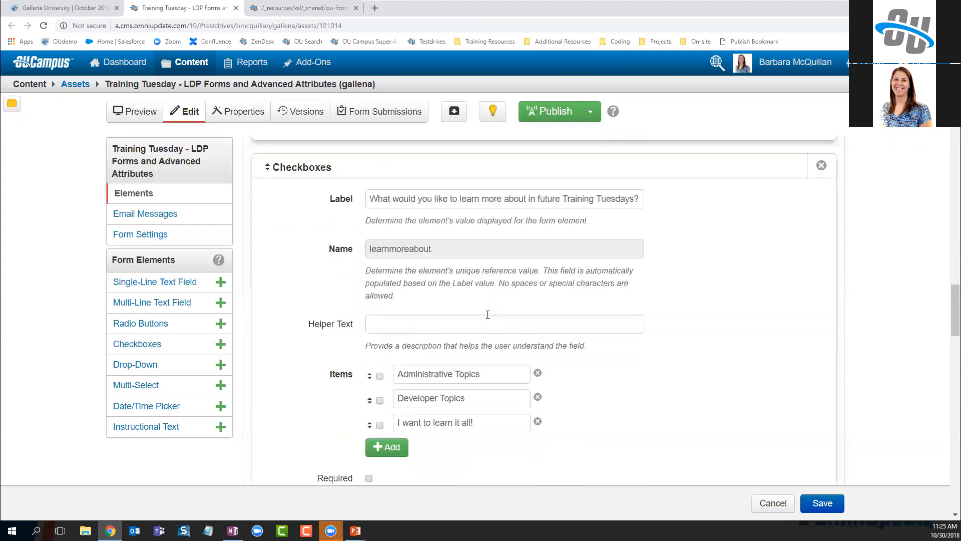
left_click(456, 390)
type("row_co")
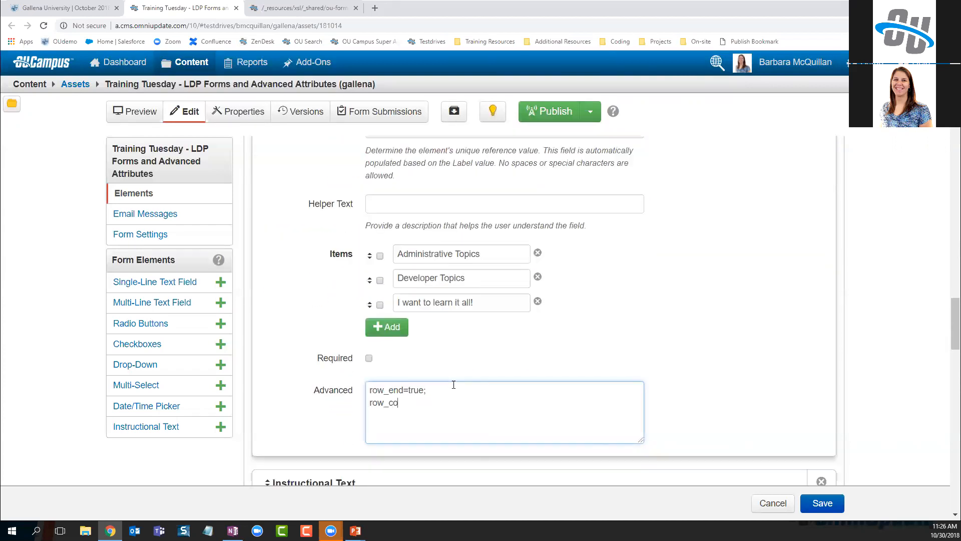
type("l_count=2;")
Save the form and publish it with the description 'added side-by-side elements'
left_click(821, 503)
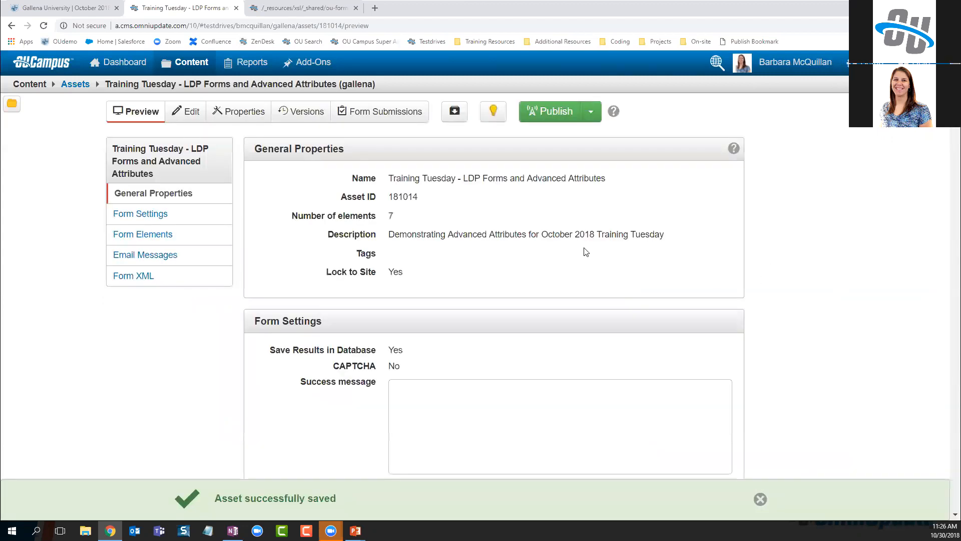
left_click(557, 117)
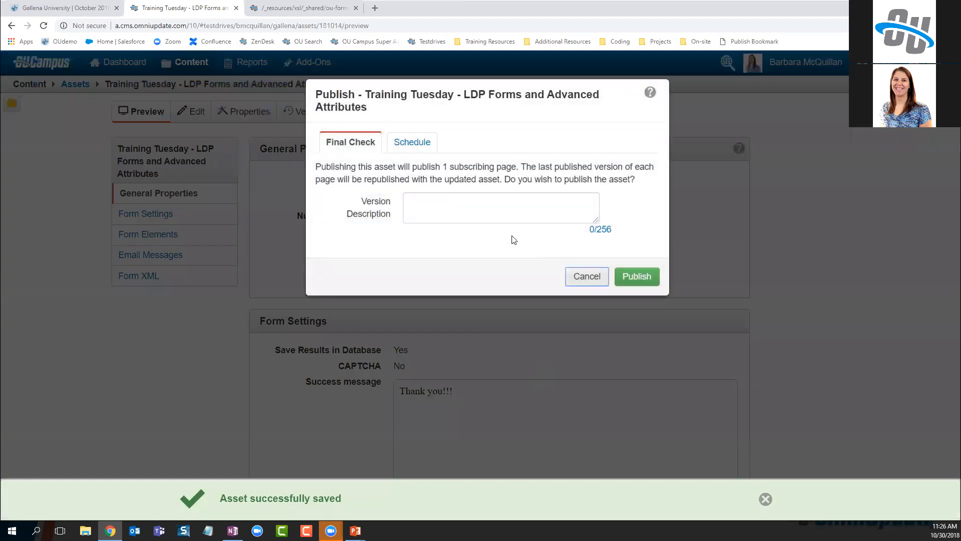
left_click(503, 214)
type("added ")
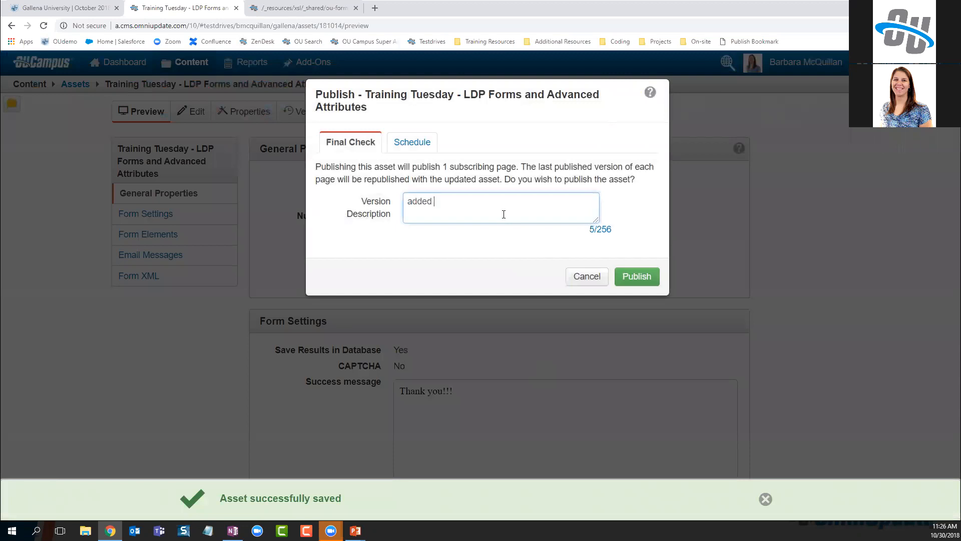
type("side-by-side elements")
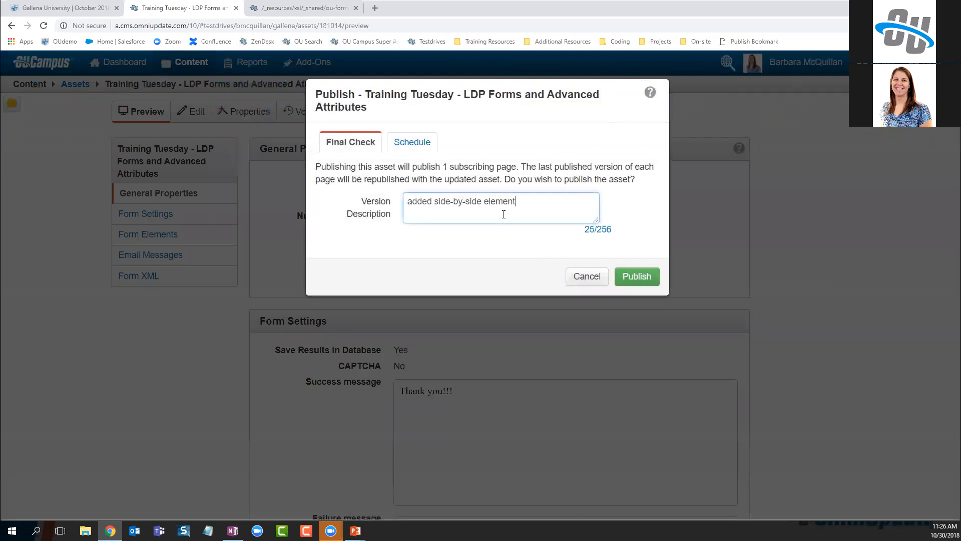
left_click(632, 278)
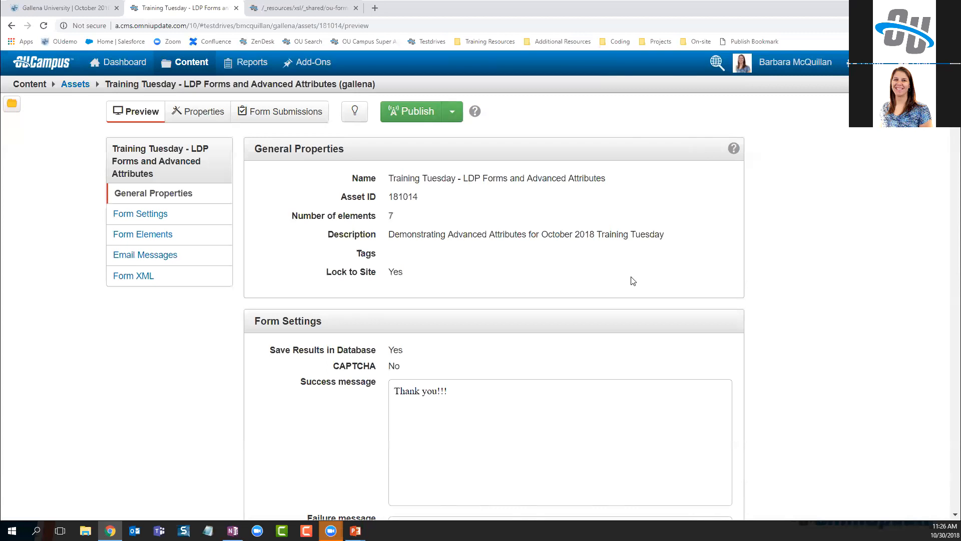
left_click(62, 7)
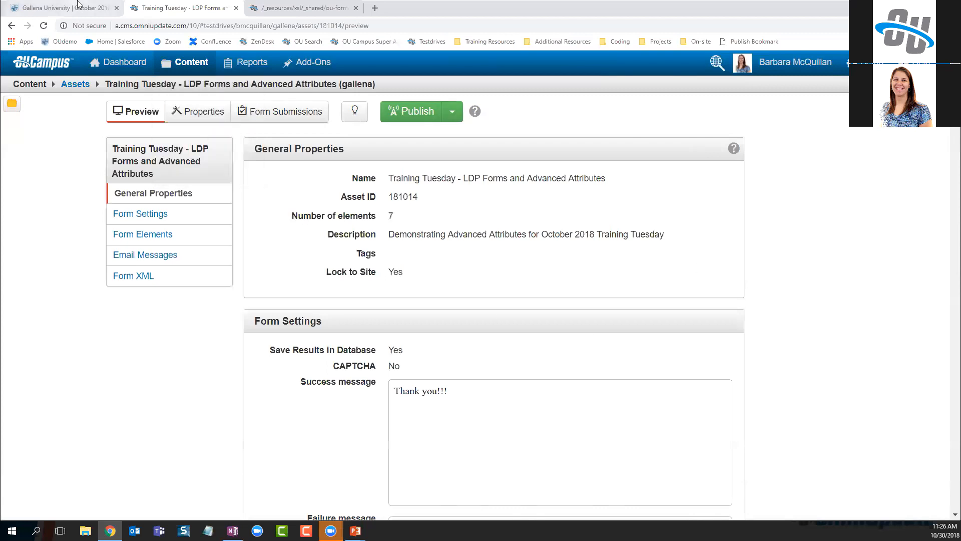
Refresh the live Gallena University form to show the side-by-side questions and highlight the instructional sentence
key("F5")
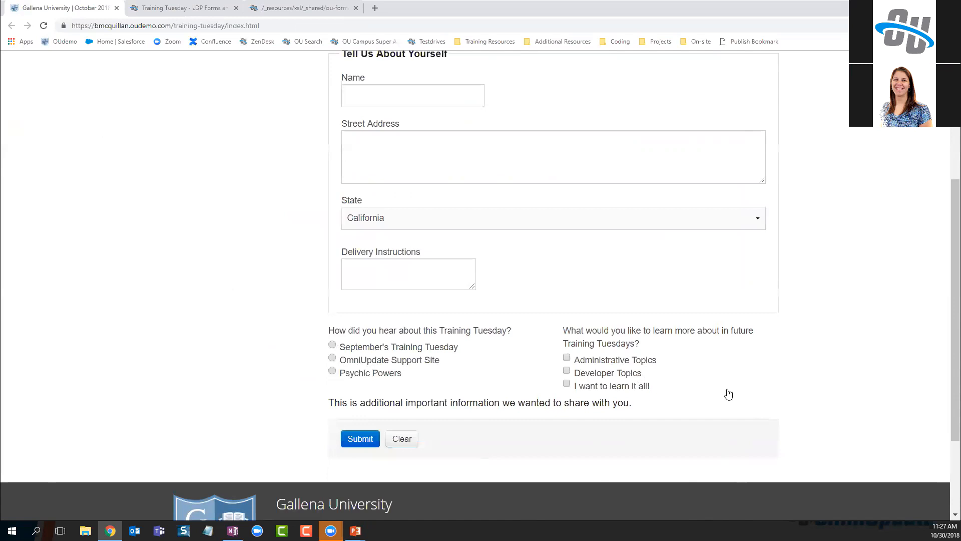
scroll(335, 370, "down", 1)
left_click_drag(332, 359, 633, 356)
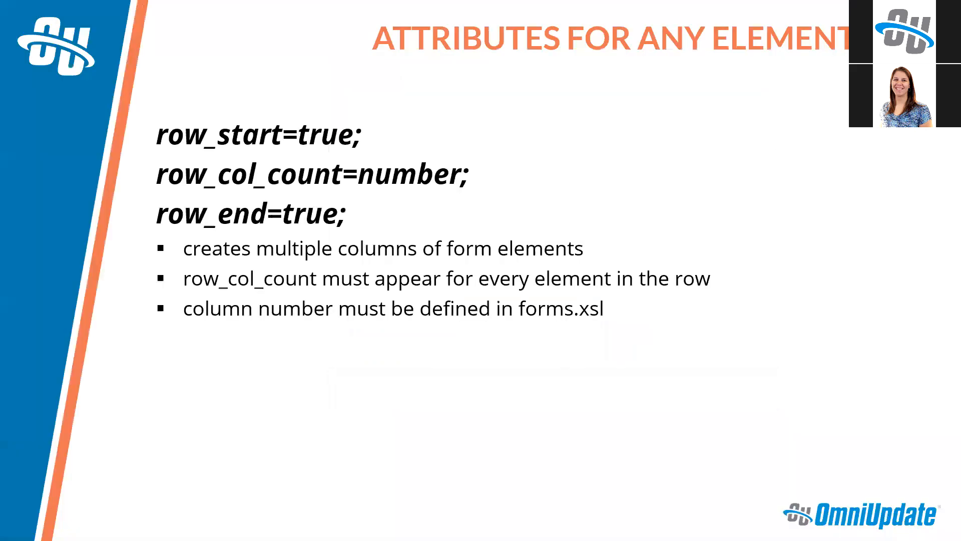
key("Right")
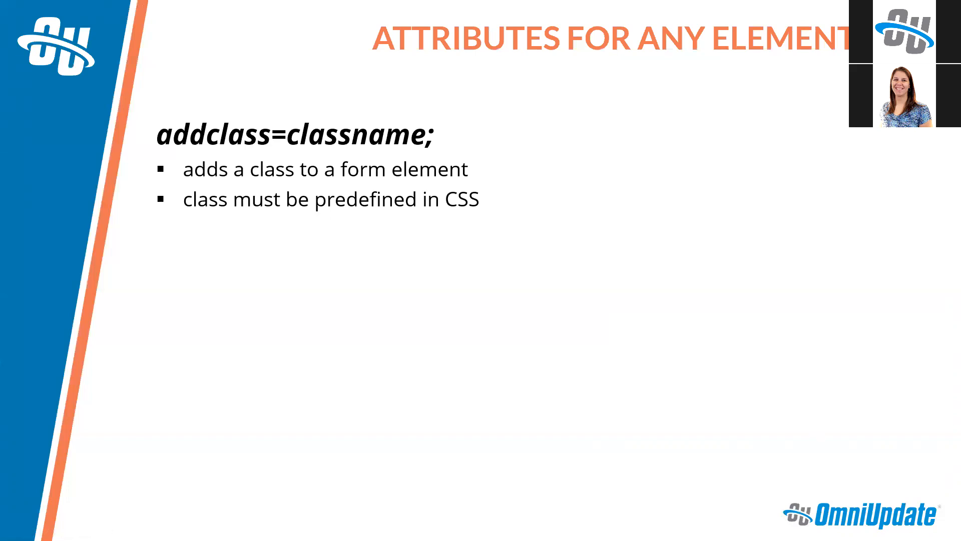
Check out the form asset in OU Campus and open its elements for editing
key("alt+Tab")
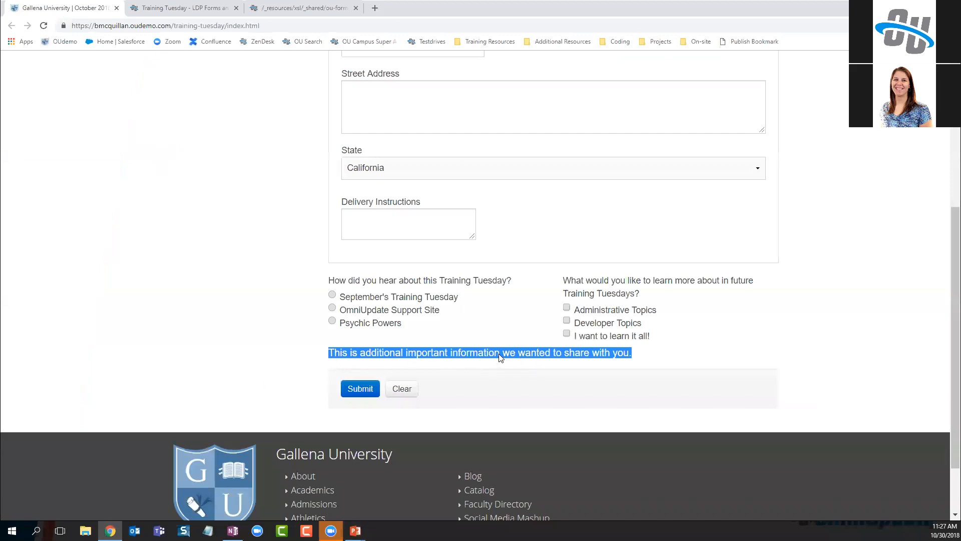
left_click(209, 9)
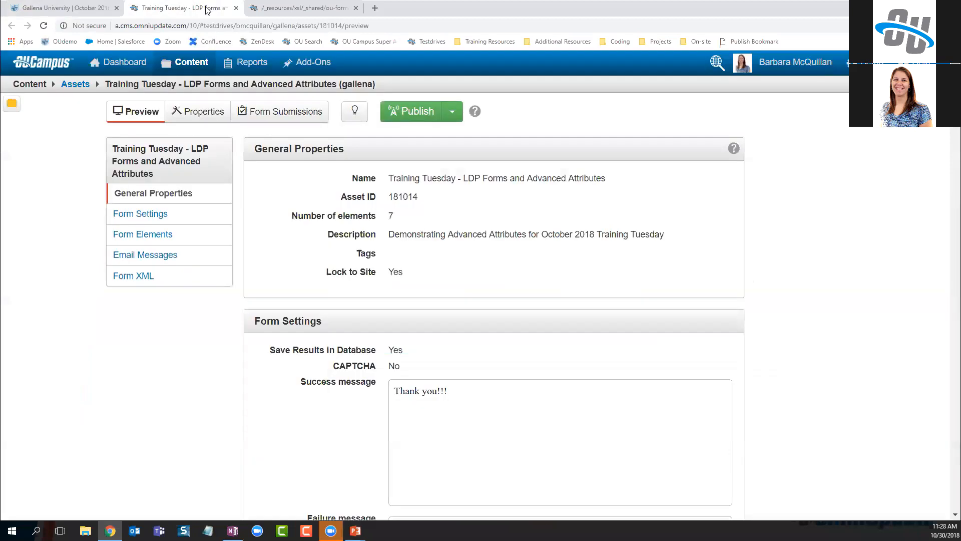
left_click(354, 111)
left_click(185, 115)
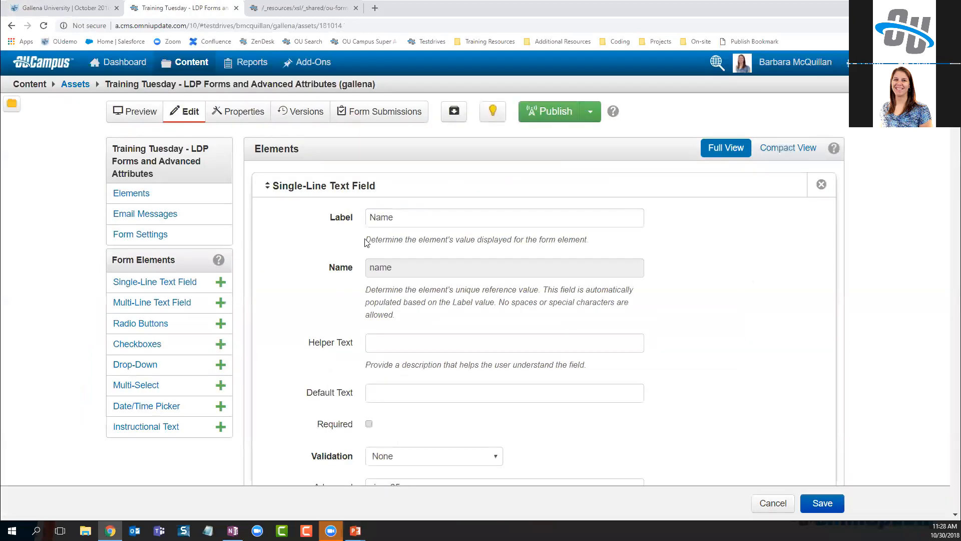
scroll(263, 341, "down", 20)
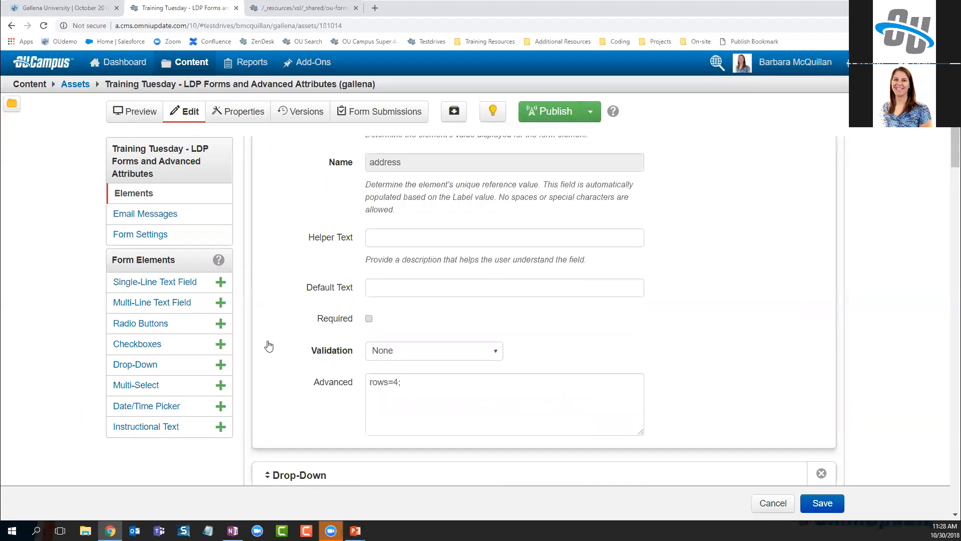
scroll(270, 348, "down", 20)
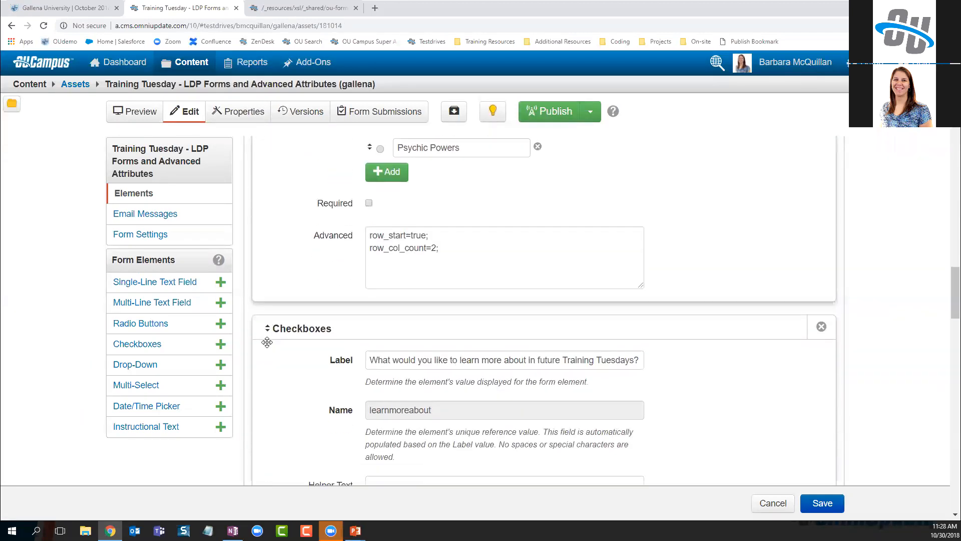
scroll(270, 350, "down", 4)
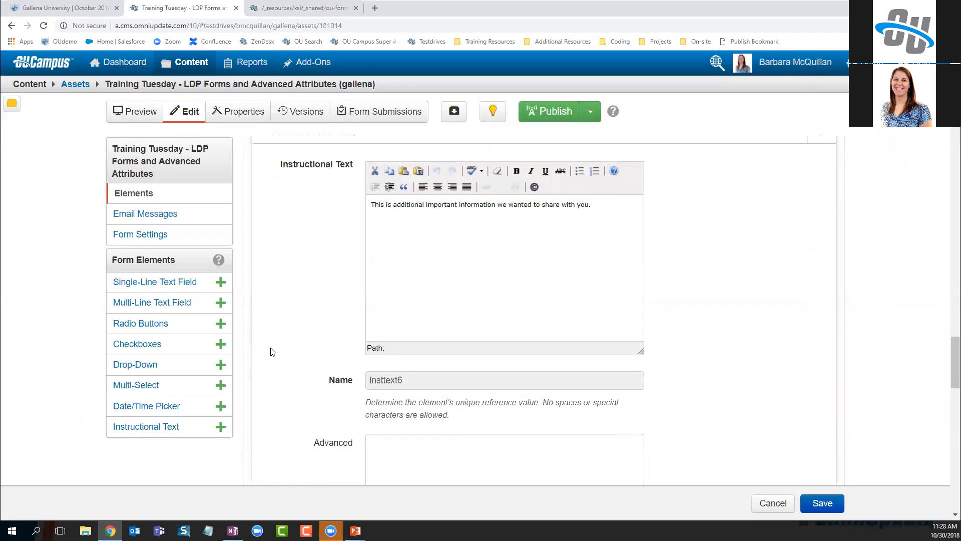
Give the Instructional Text element the advanced attribute addclass=super-important; and save
left_click(471, 411)
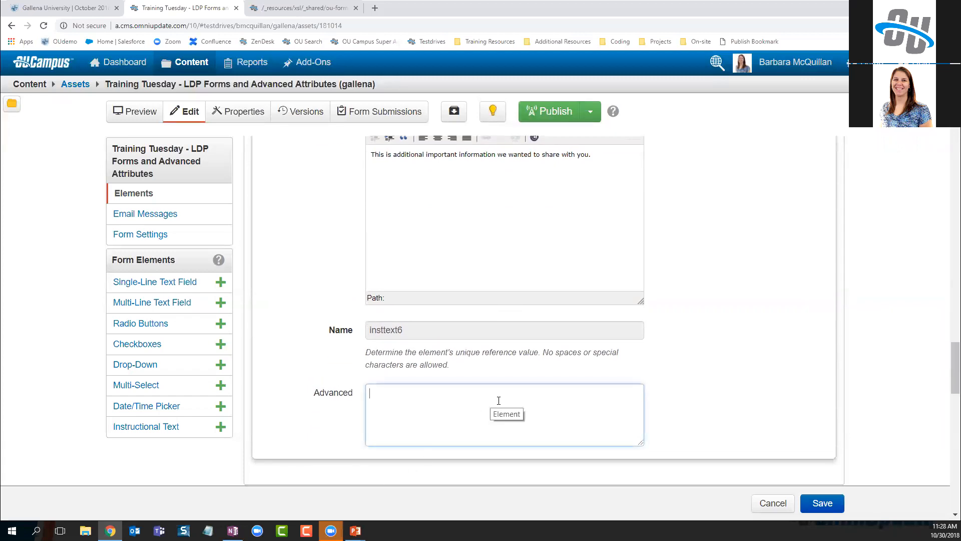
type("addclass=super")
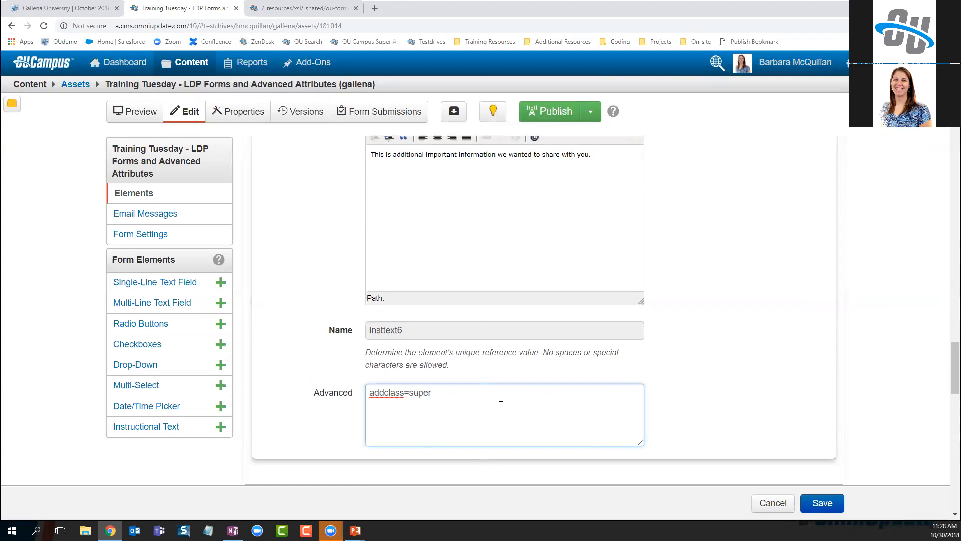
type("-important;")
left_click(822, 503)
Publish the form with the description 'added class to instructional text' and view the live page
left_click(554, 114)
left_click(502, 204)
type("added class ")
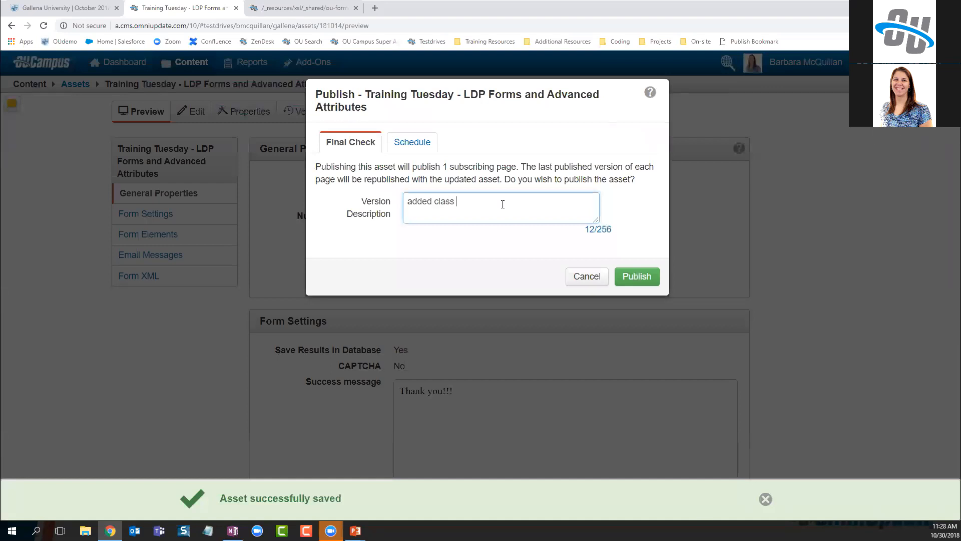
type("to instructional text")
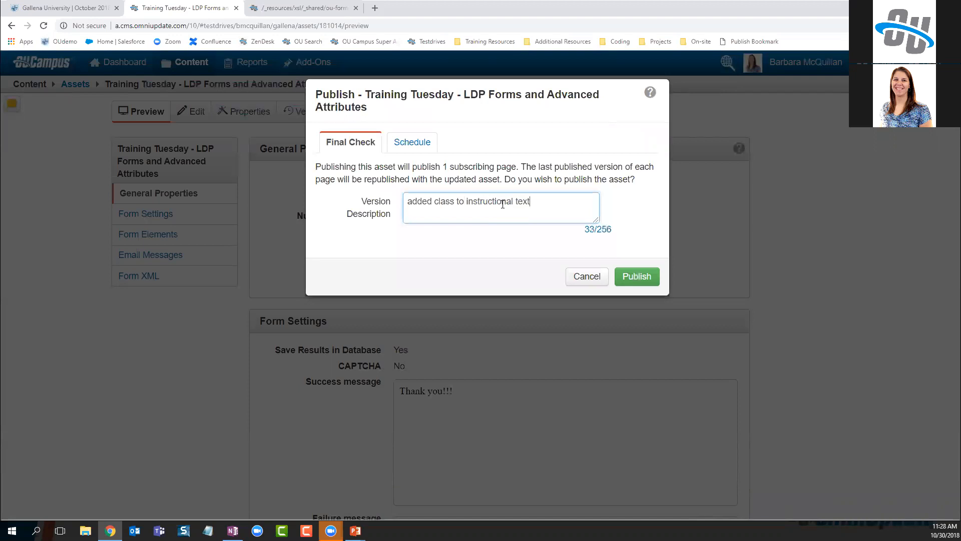
left_click(623, 276)
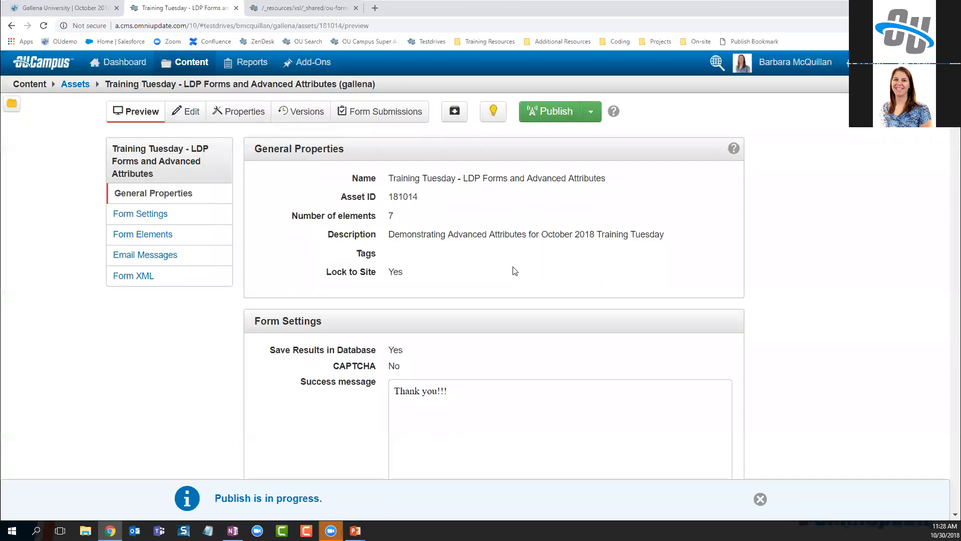
left_click(61, 8)
key("F5")
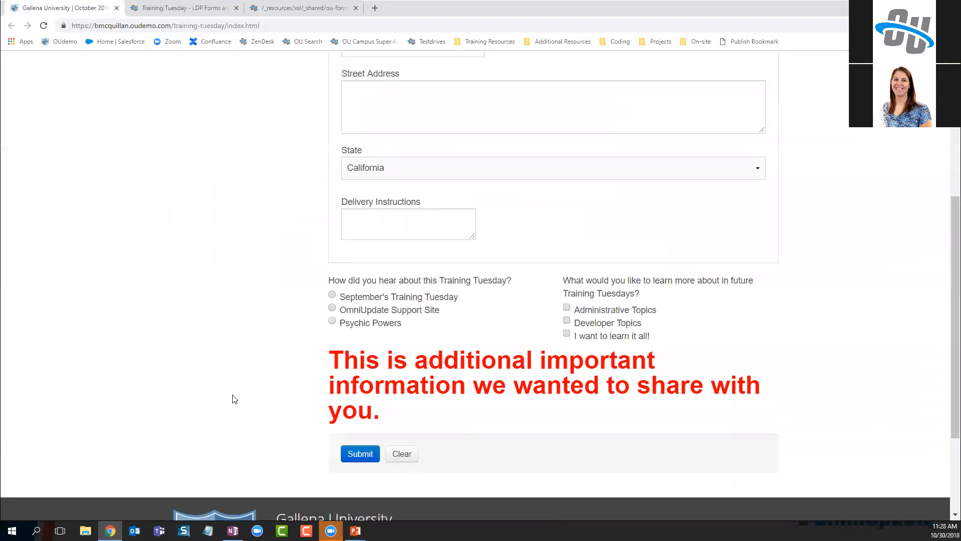
scroll(252, 363, "down", 2)
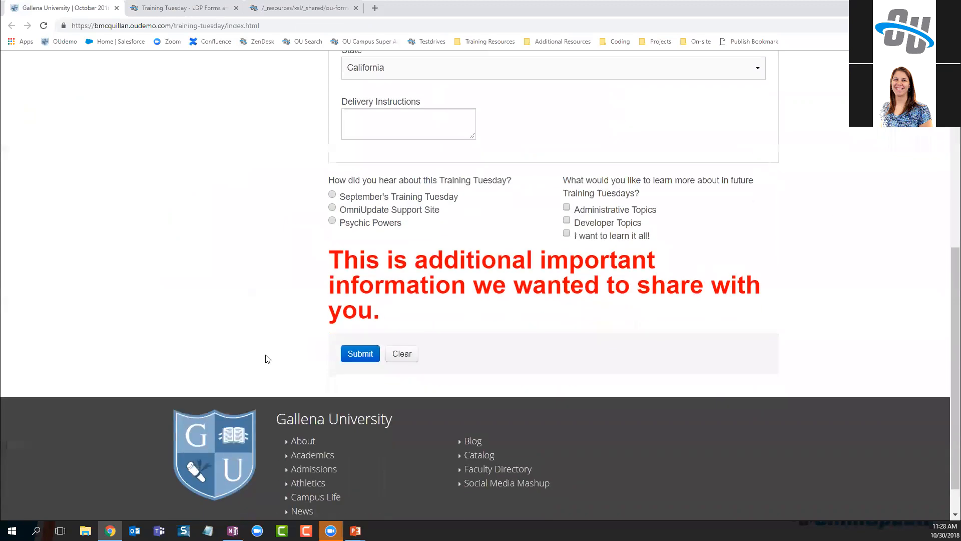
scroll(267, 359, "down", 1)
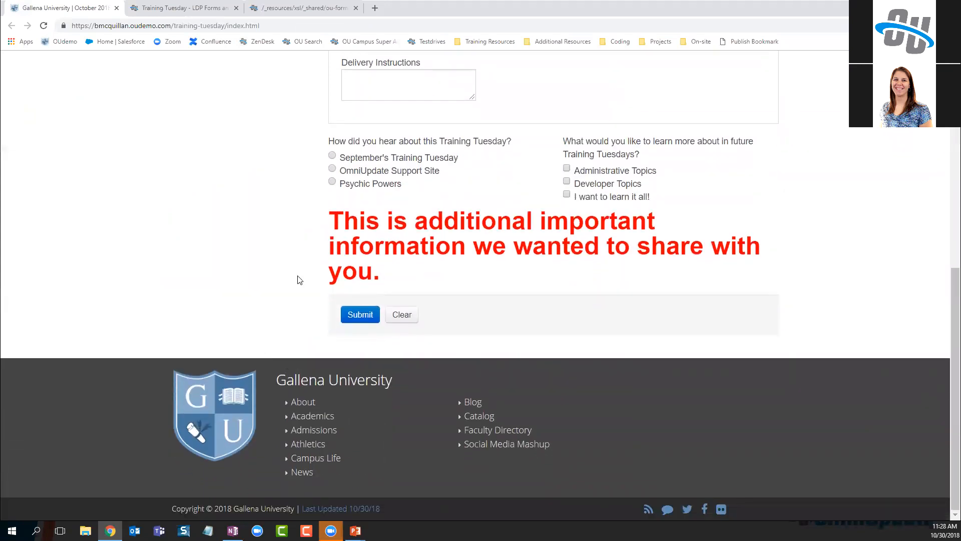
right_click(443, 226)
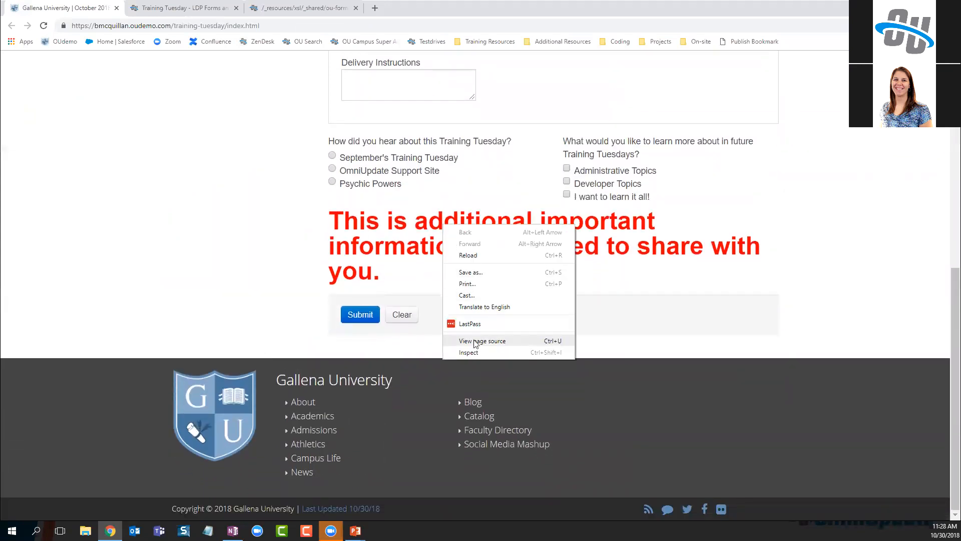
left_click(473, 352)
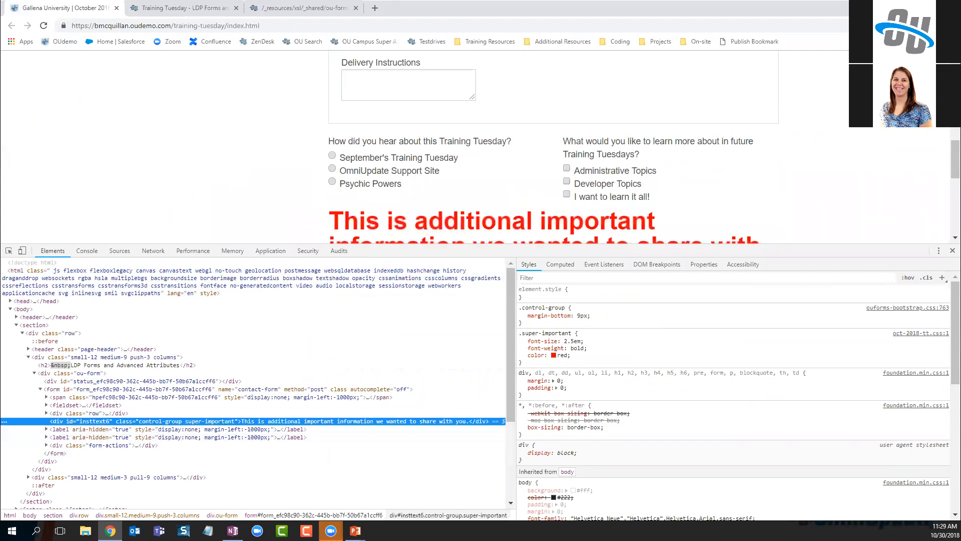
left_click(952, 250)
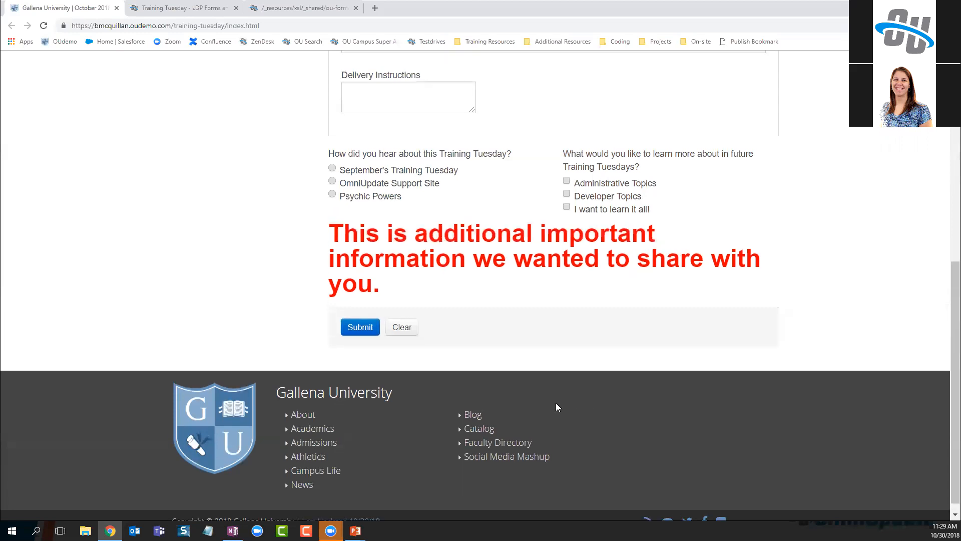
Return to the slideshow and advance to the submit_btn_classes and reset_btn_classes slide
scroll(555, 403, "up", 3)
scroll(569, 432, "down", 3)
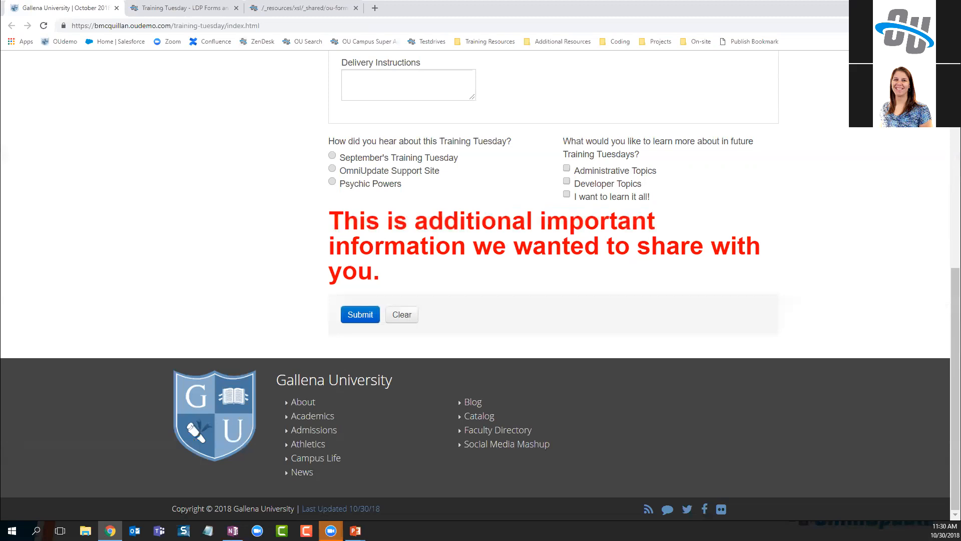
key("alt+Tab")
key("Right")
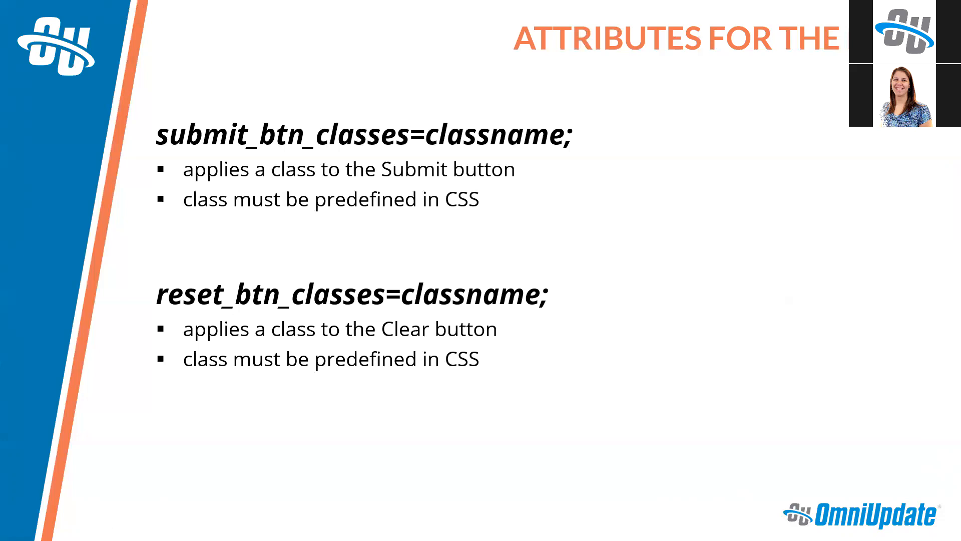
Check out the form asset in OU Campus and open it in the editor
key("alt+Tab")
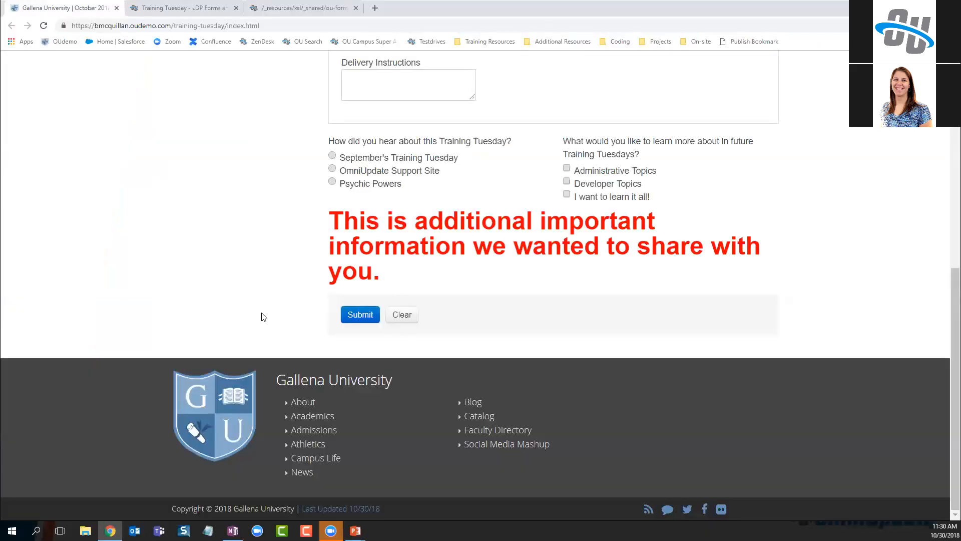
left_click(197, 8)
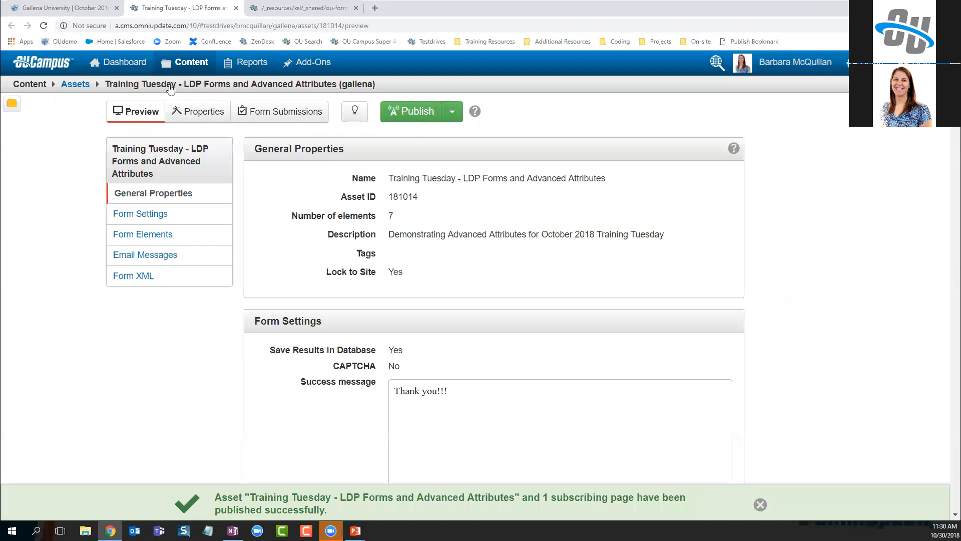
left_click(355, 111)
left_click(187, 119)
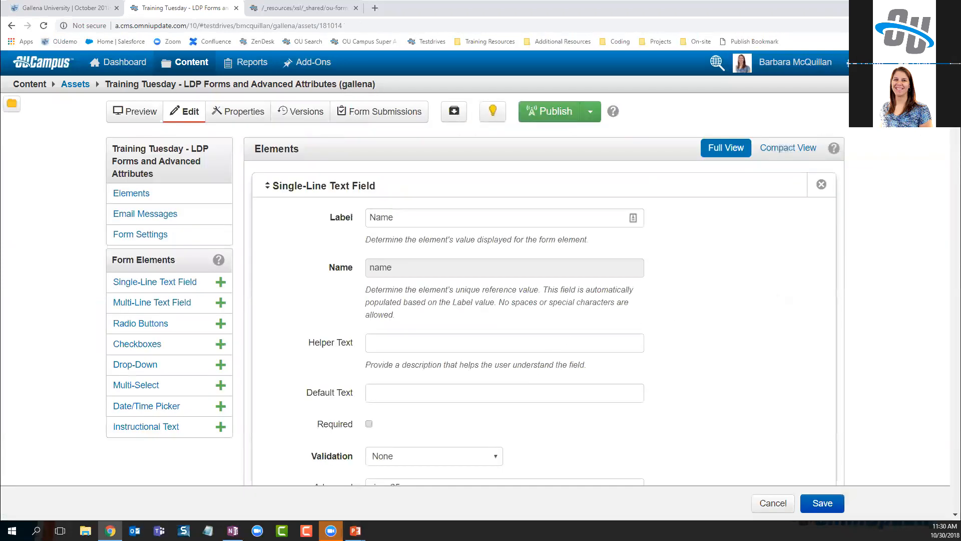
scroll(943, 427, "down", 20)
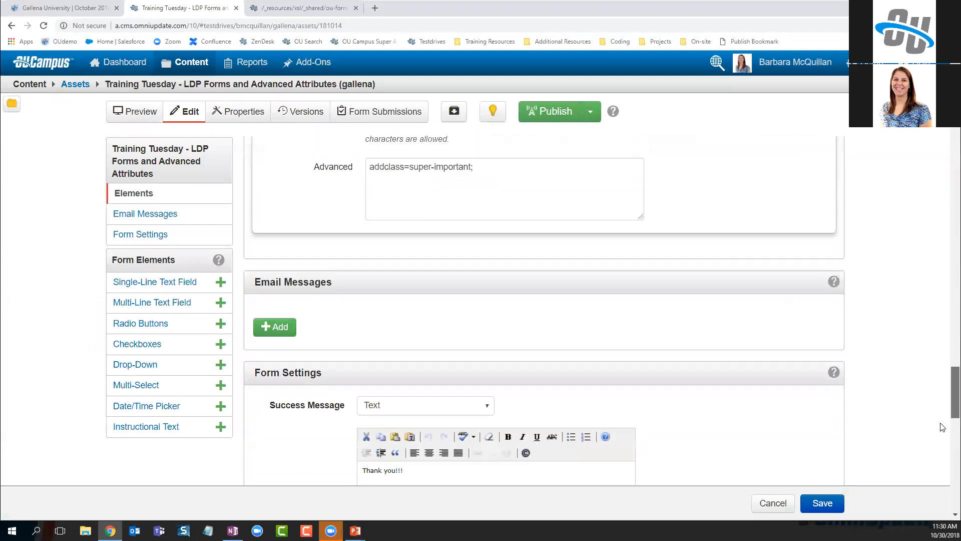
scroll(942, 427, "down", 3)
scroll(943, 425, "up", 2)
scroll(943, 424, "down", 1)
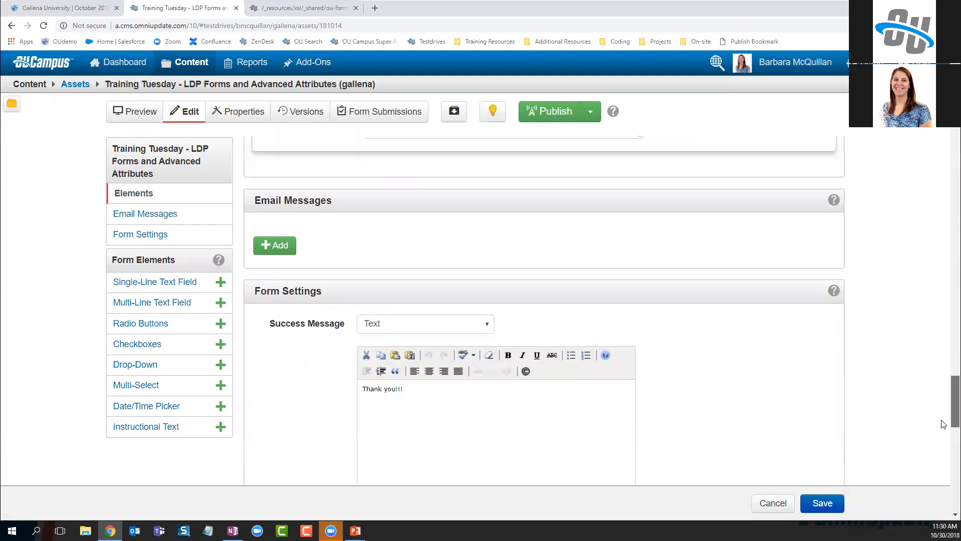
scroll(943, 424, "down", 2)
Enter submit_btn_class=button-1; in the Form Settings advanced attributes and save
left_click_drag(328, 216, 252, 217)
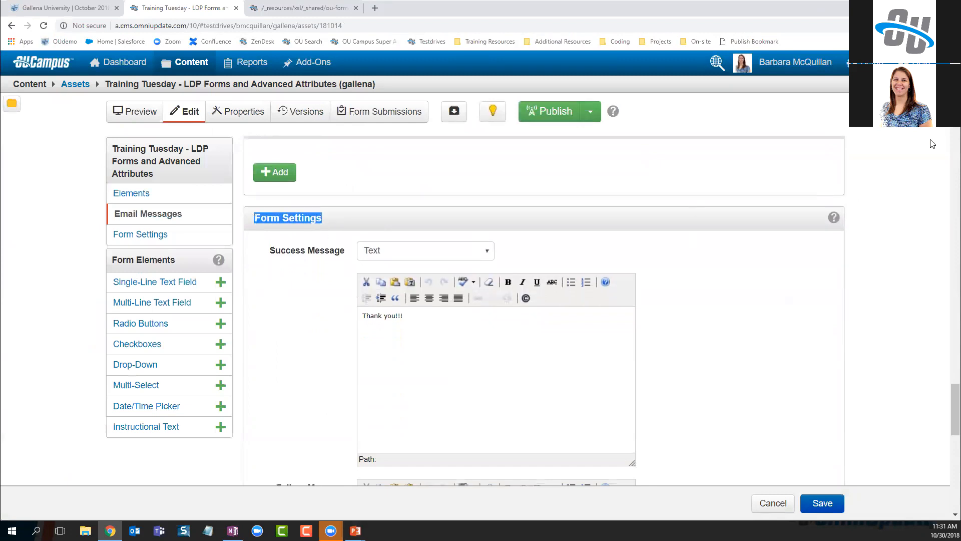
scroll(951, 408, "down", 8)
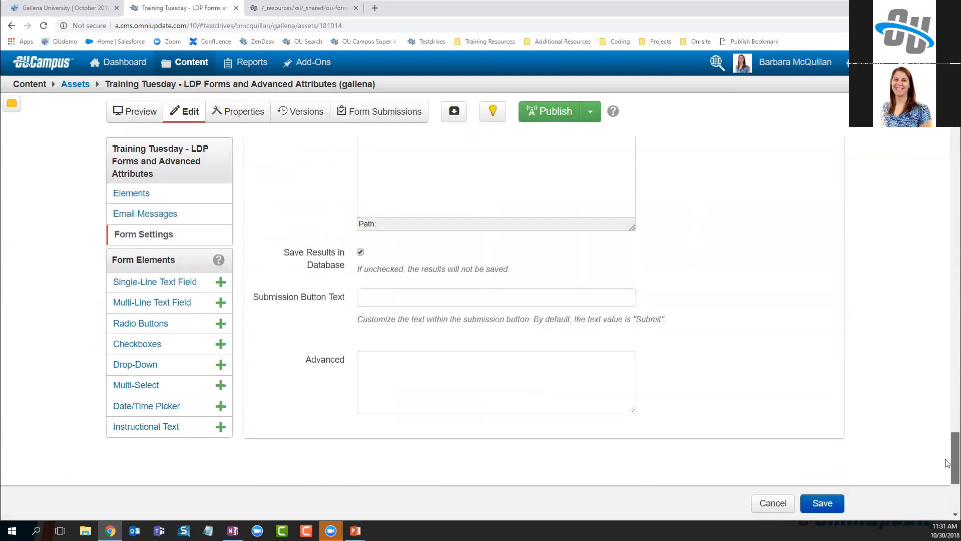
left_click(471, 224)
scroll(771, 322, "up", 1)
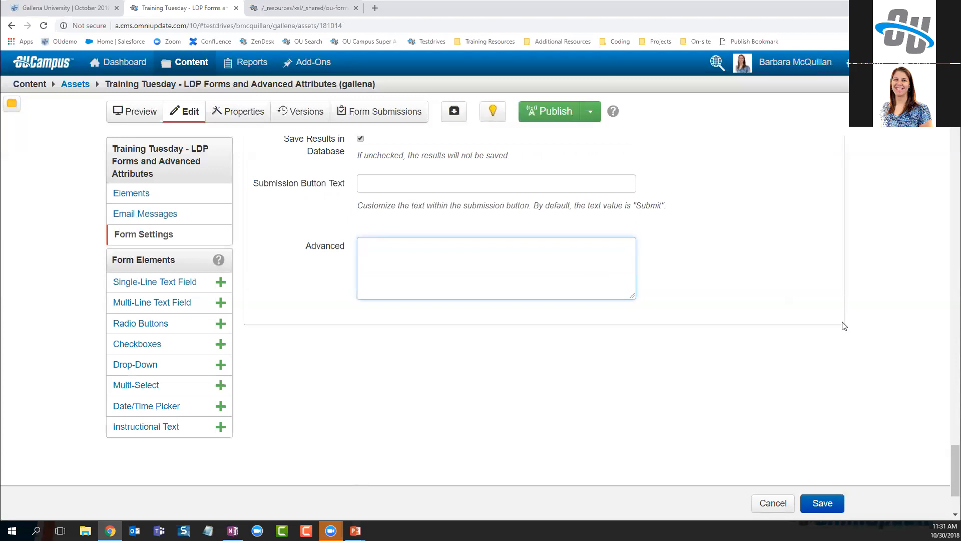
type("submit_btn_class=button-1;")
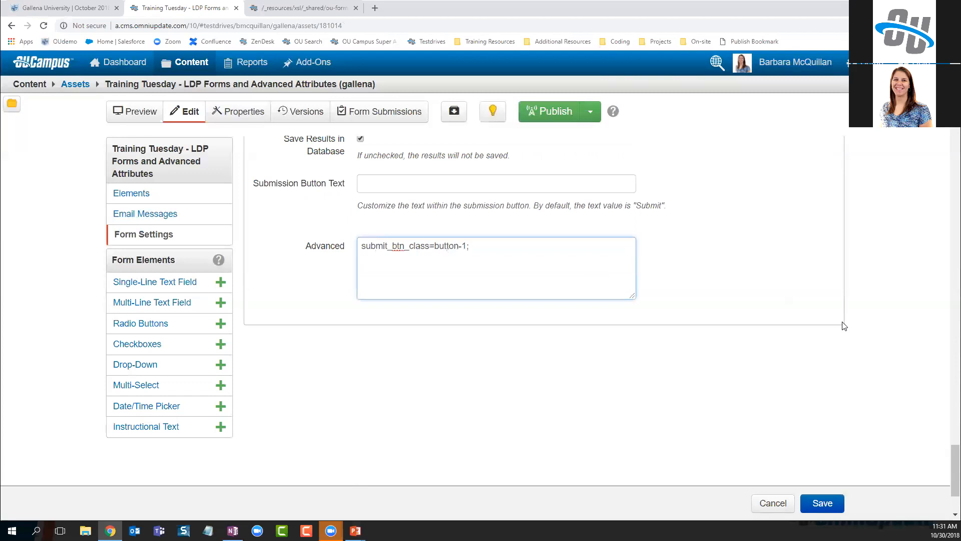
left_click(824, 504)
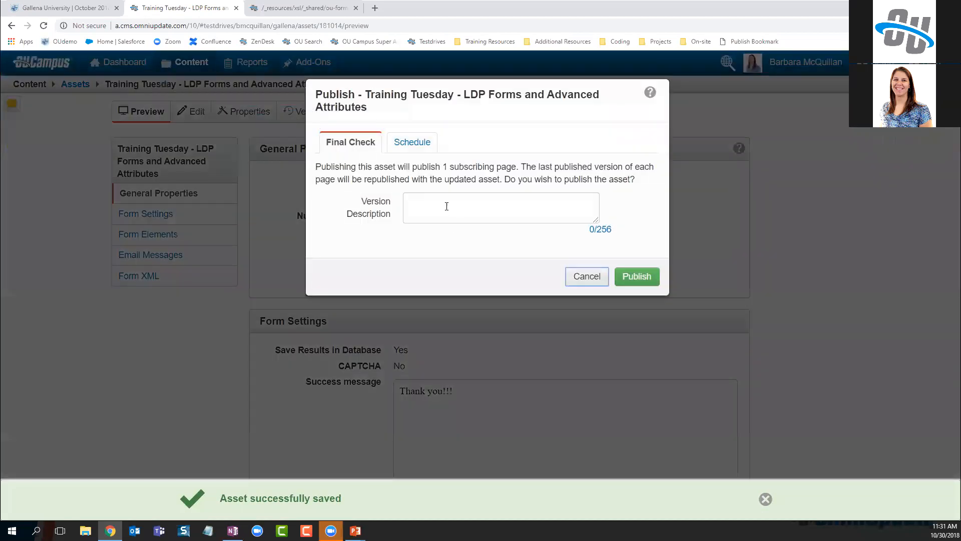
Publish the form asset and its page as 'added submit button class', then view the live form
left_click(445, 205)
type("ad")
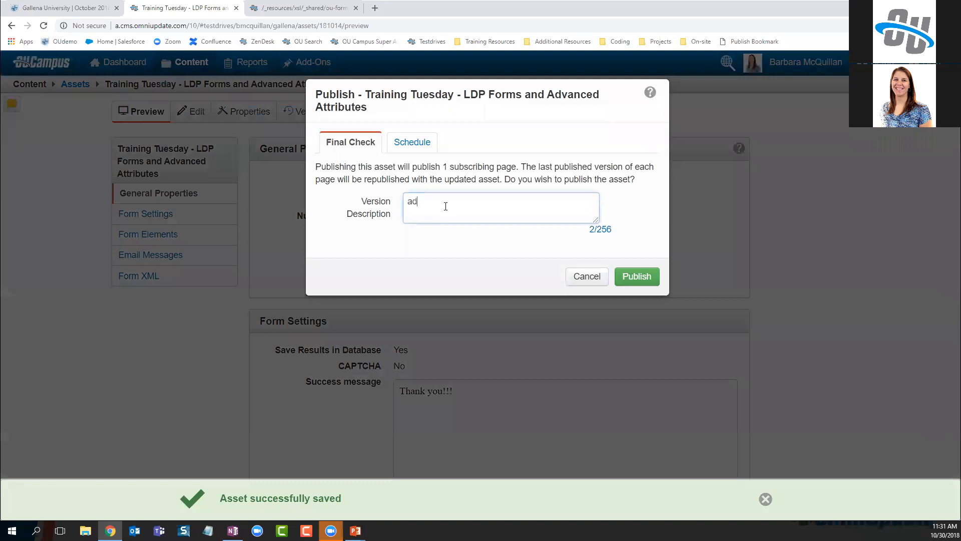
type("ded submit button class")
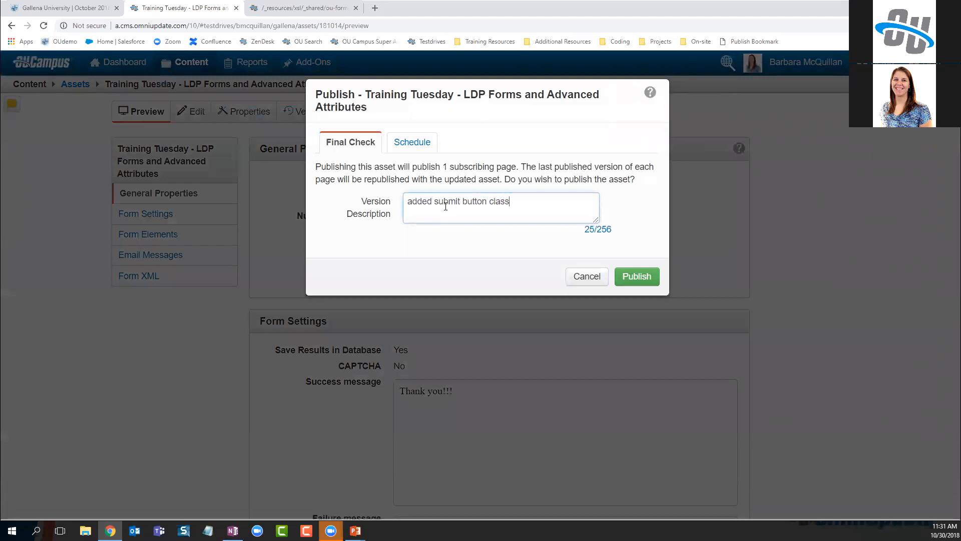
left_click(636, 276)
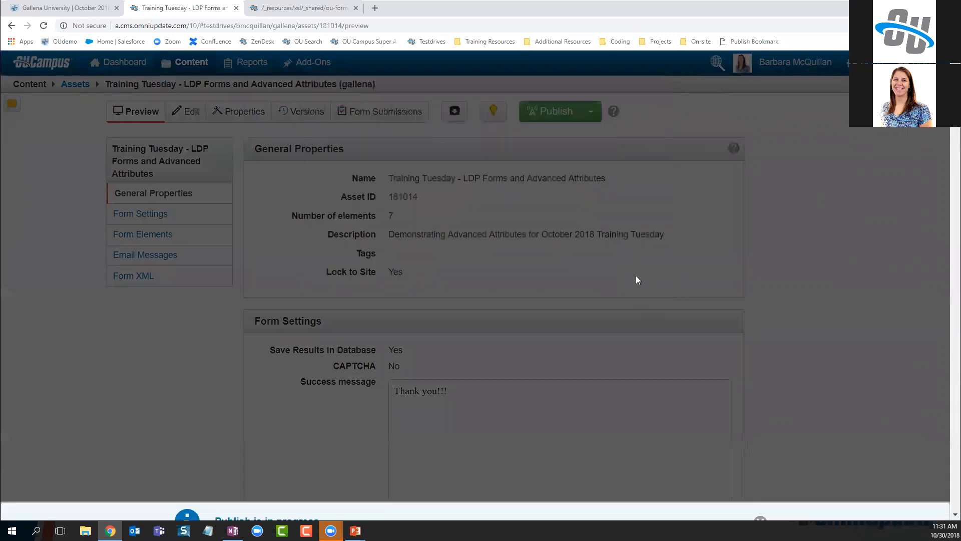
left_click(59, 8)
Reload the live form page, then reopen the OU Campus form asset for editing
key("F5")
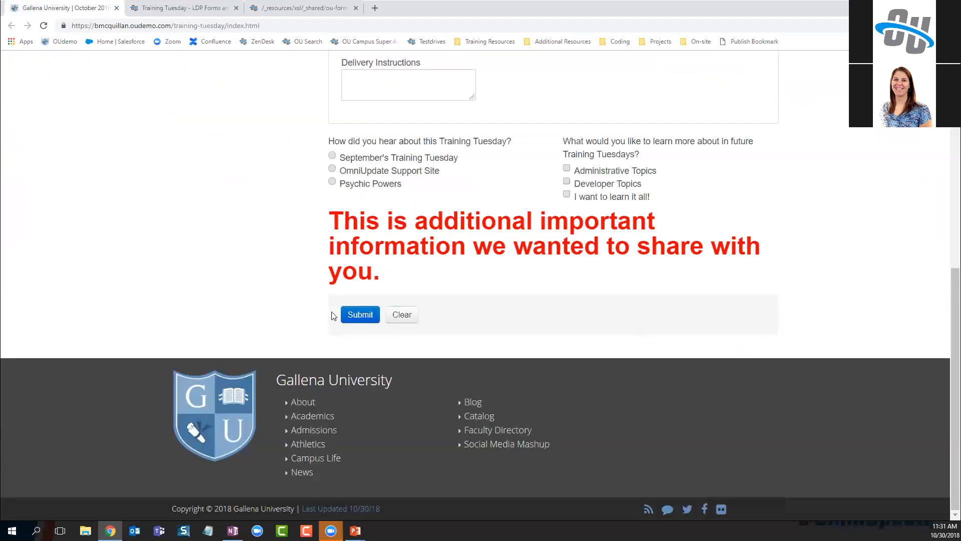
left_click(220, 7)
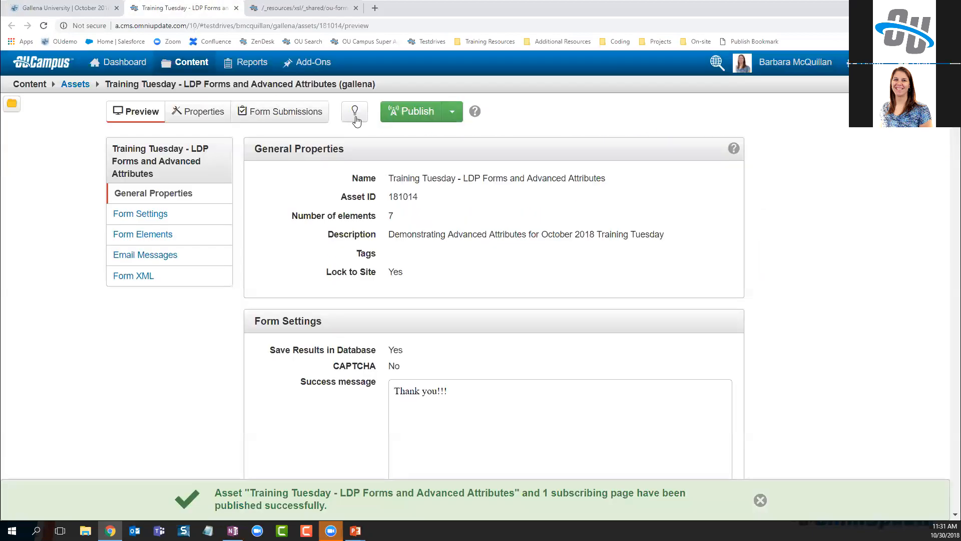
left_click(186, 109)
Add 'es' to the Advanced attribute in Form Settings so it reads submit_btn_classes=button-1;
scroll(479, 291, "down", 15)
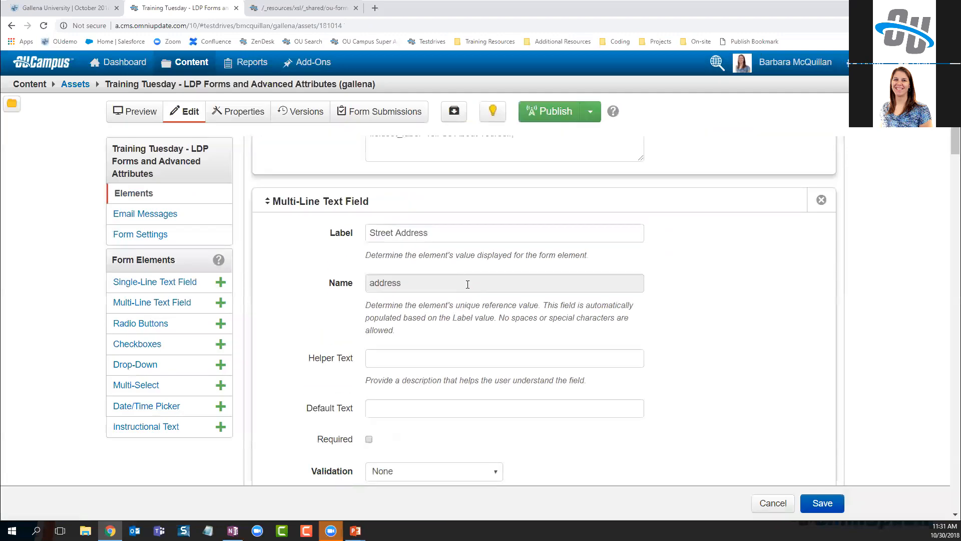
scroll(479, 292, "down", 20)
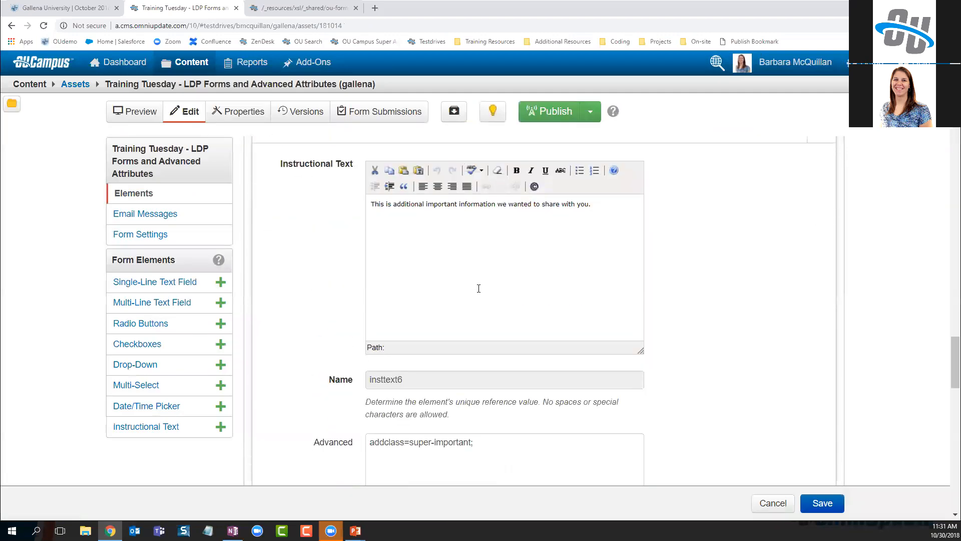
scroll(478, 301, "down", 4)
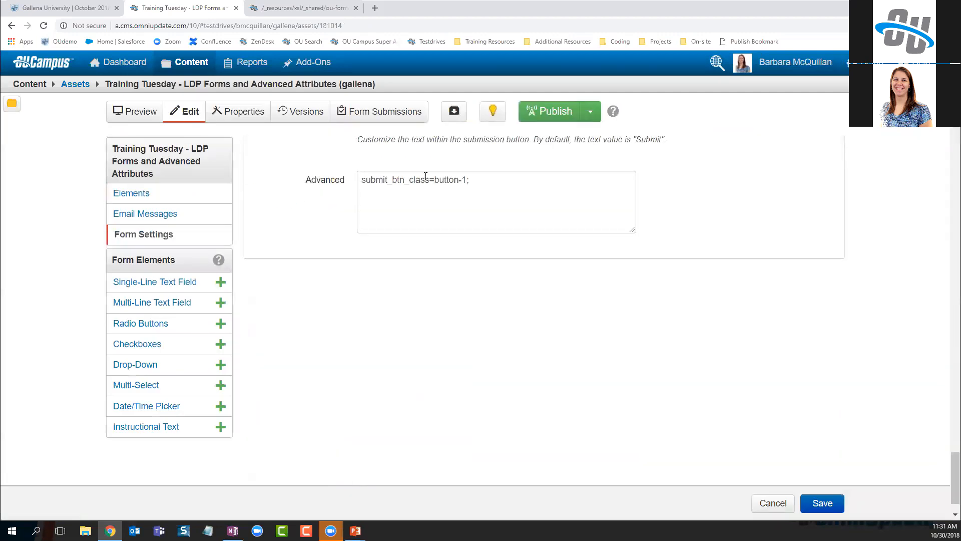
left_click(489, 183)
type("es")
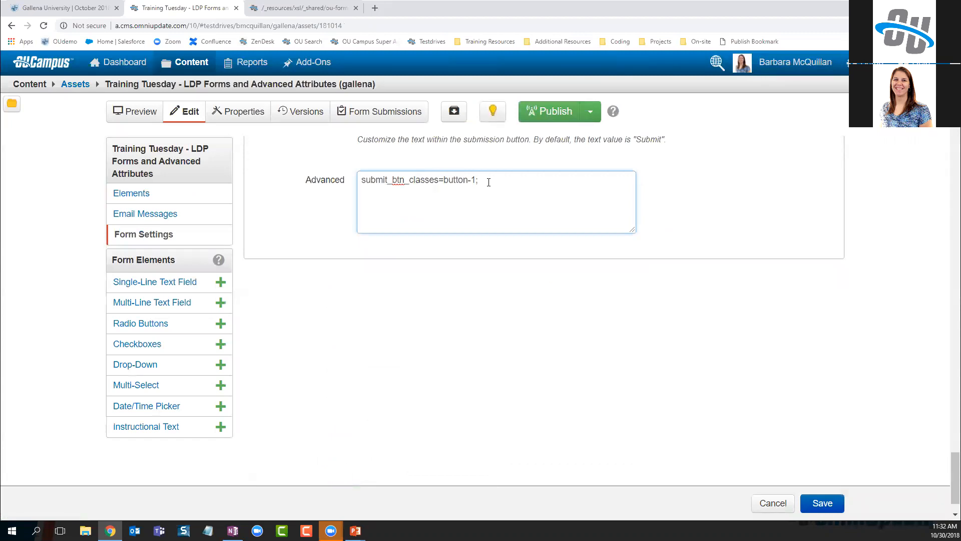
Save the corrected form and publish it with the version note 'added "es"'
left_click(826, 506)
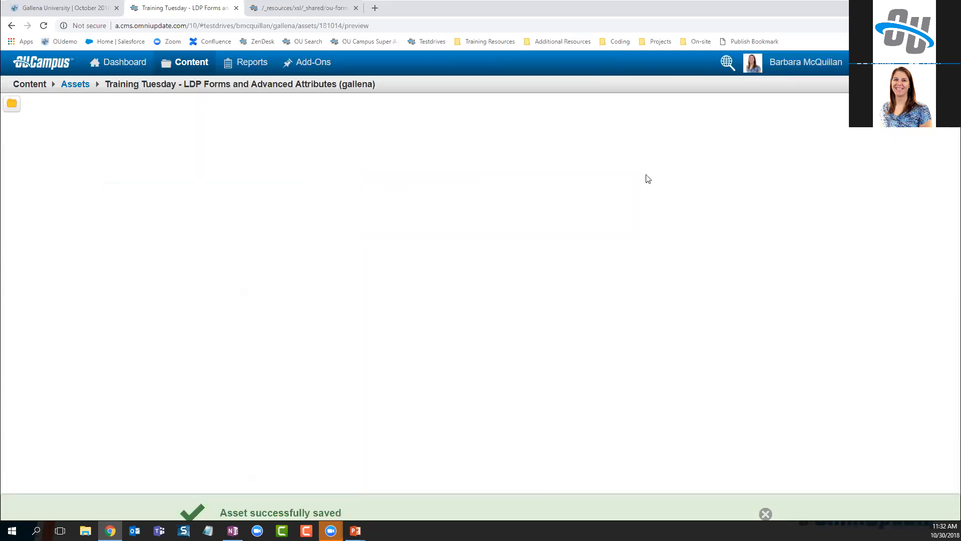
left_click(565, 106)
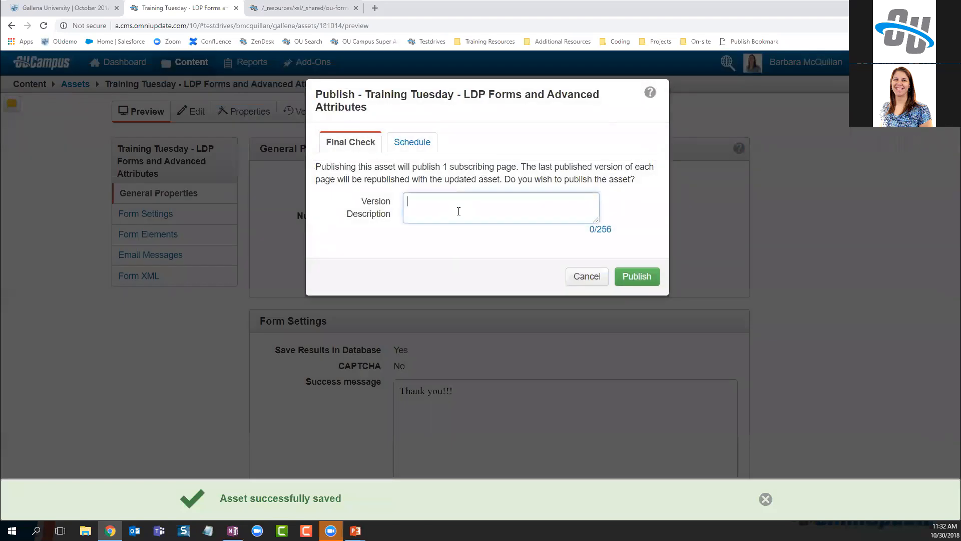
type("added \"es\"")
left_click(637, 279)
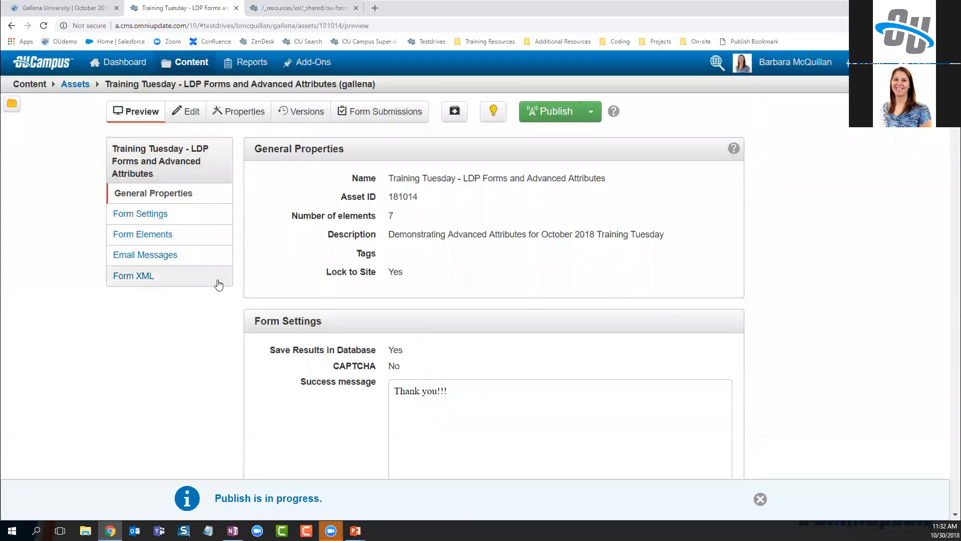
Reload the live form page to confirm the purple Submit button, then return to OU Campus
left_click(68, 8)
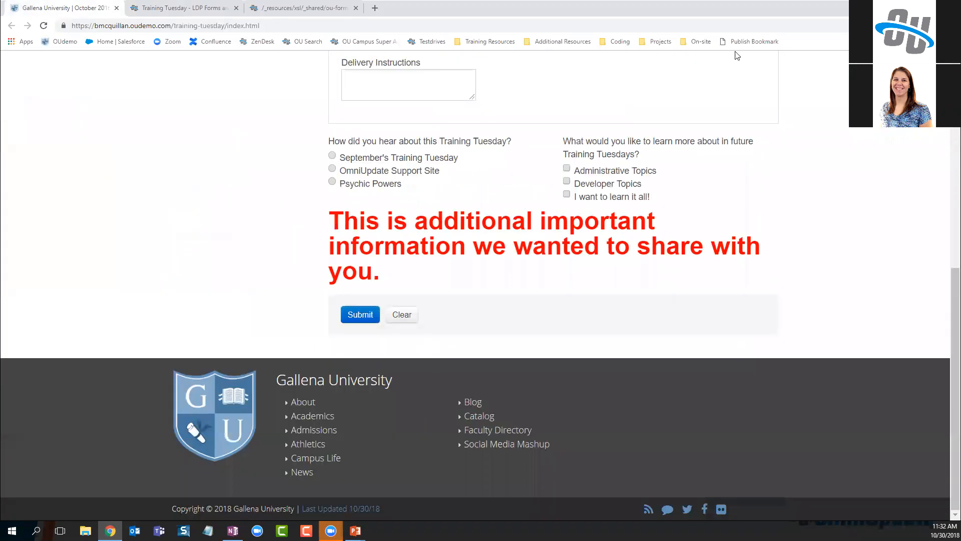
key("F5")
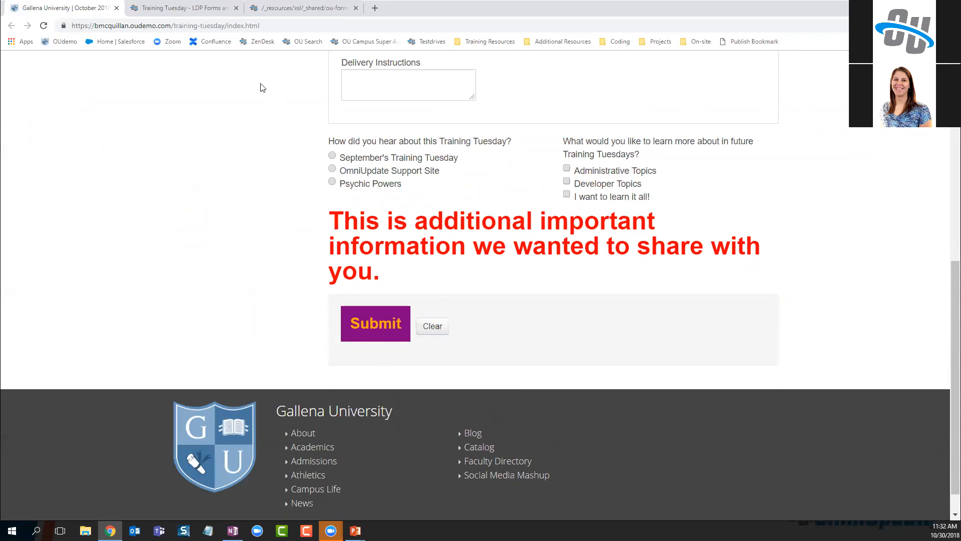
left_click(182, 8)
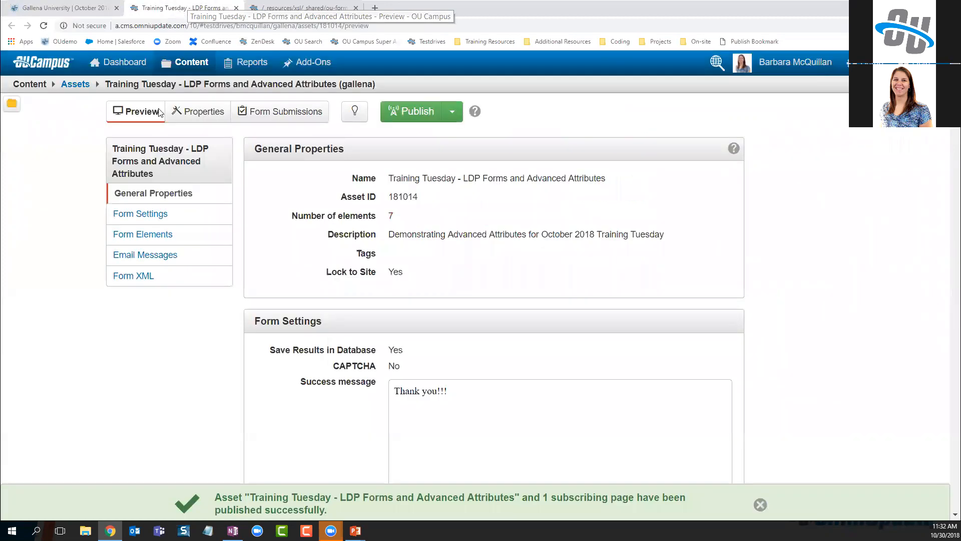
Check out the form and add reset_btn_classes=button-2; to the Advanced attributes, then save
left_click(355, 111)
left_click(185, 111)
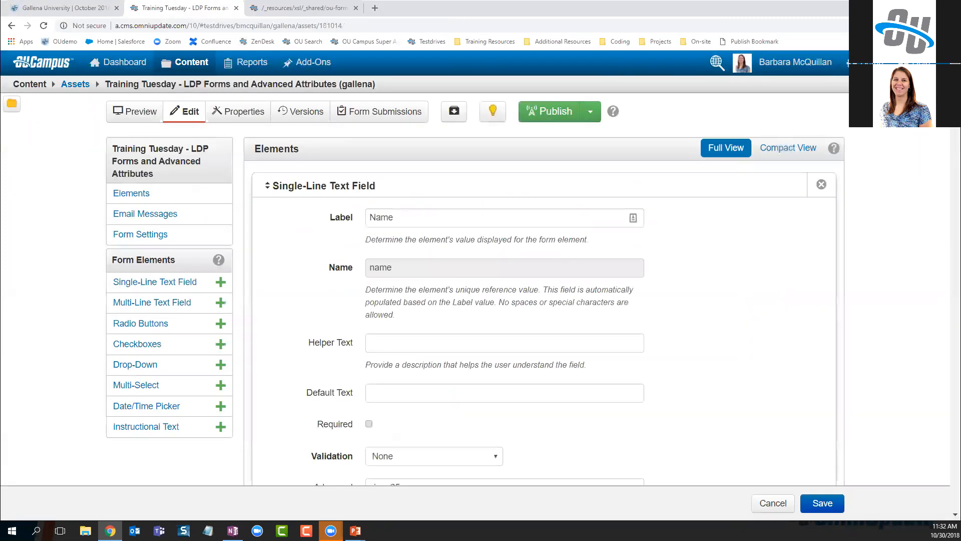
scroll(544, 310, "down", 1)
scroll(935, 474, "down", 20)
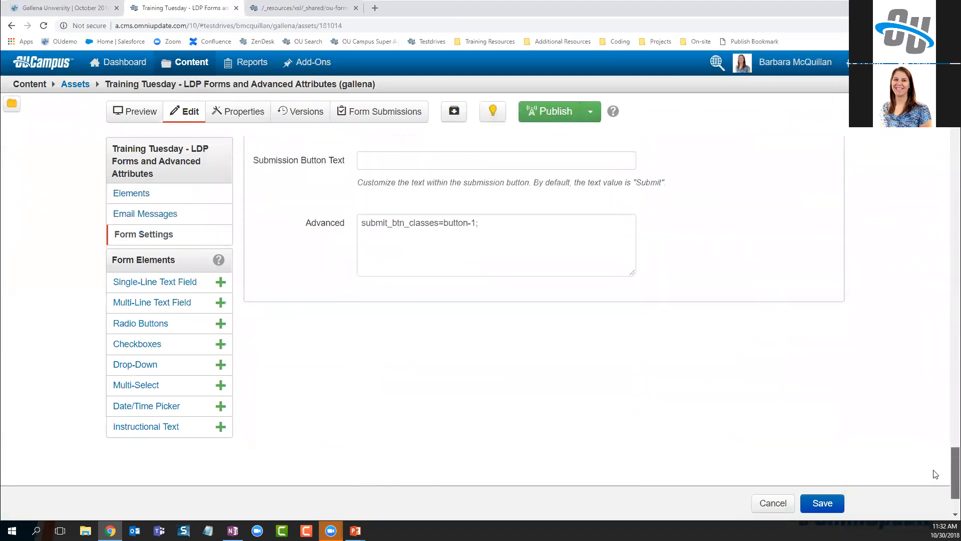
left_click(487, 237)
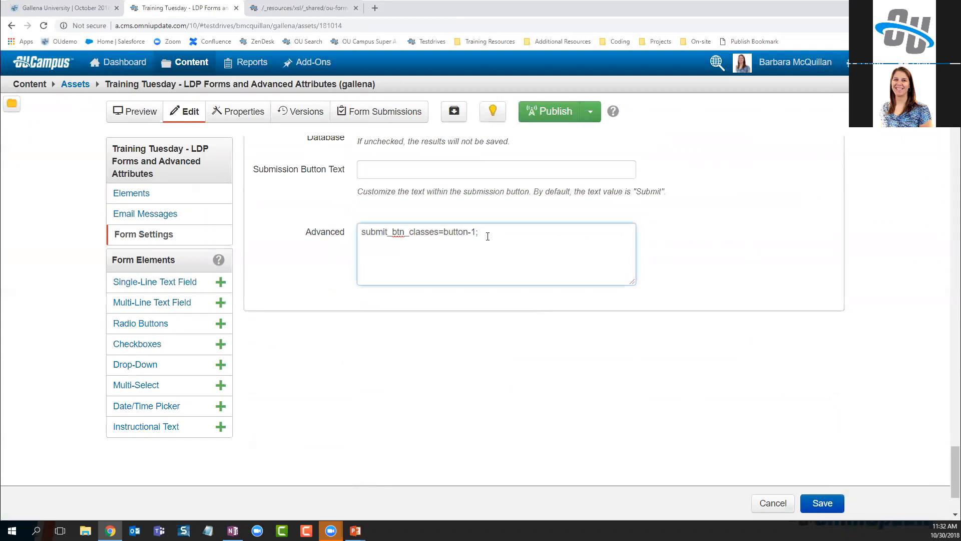
type("reset_btn_classes=button-2;")
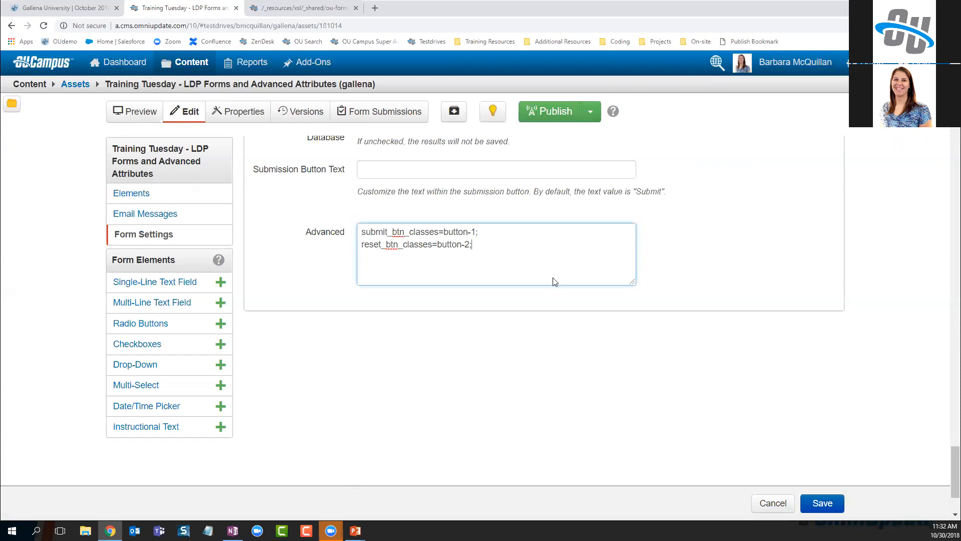
left_click(820, 505)
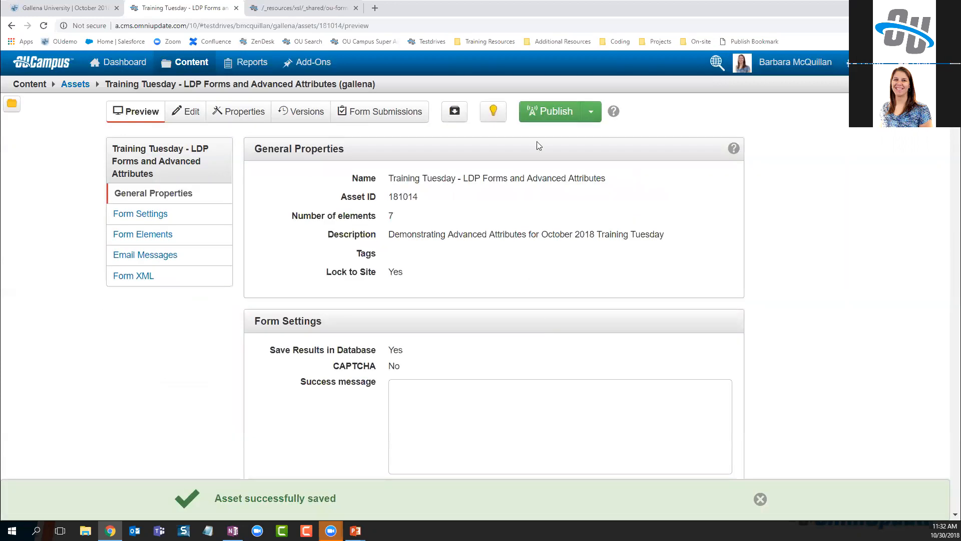
Publish the form asset with the version note 'added reset button class'
left_click(555, 110)
left_click(430, 212)
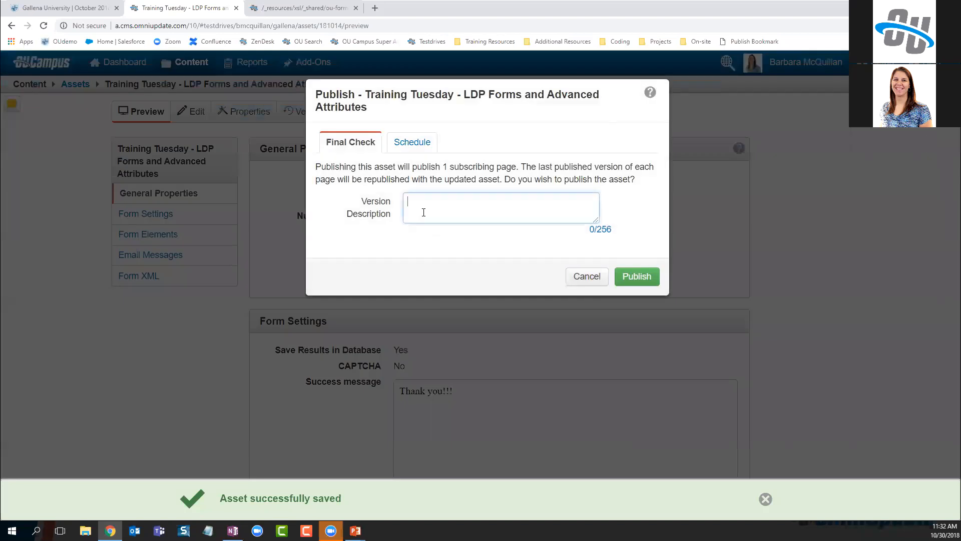
type("added reset button class")
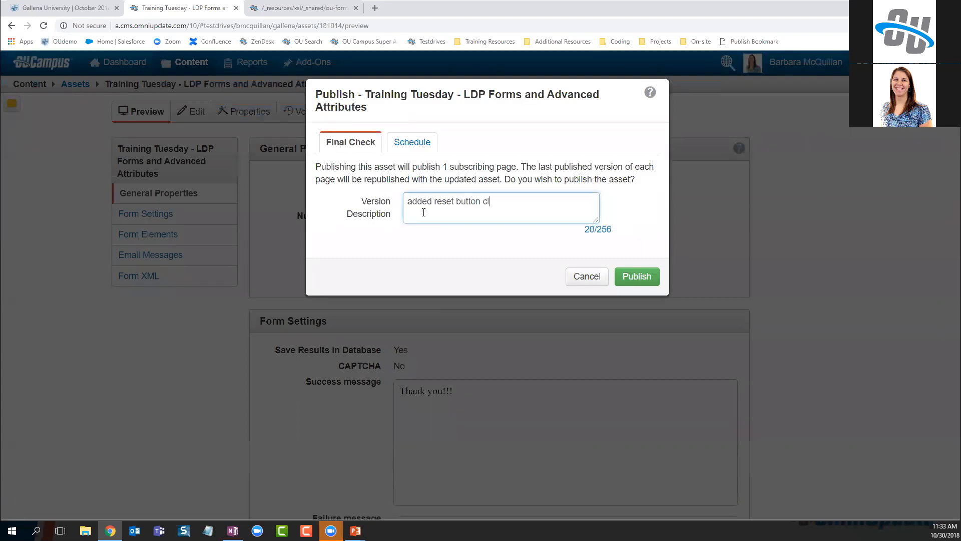
left_click(651, 277)
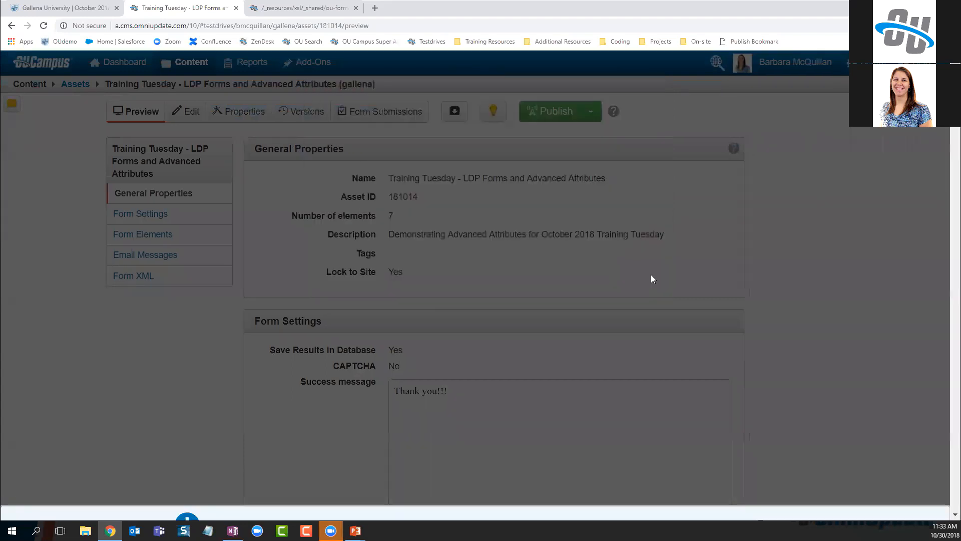
left_click(58, 9)
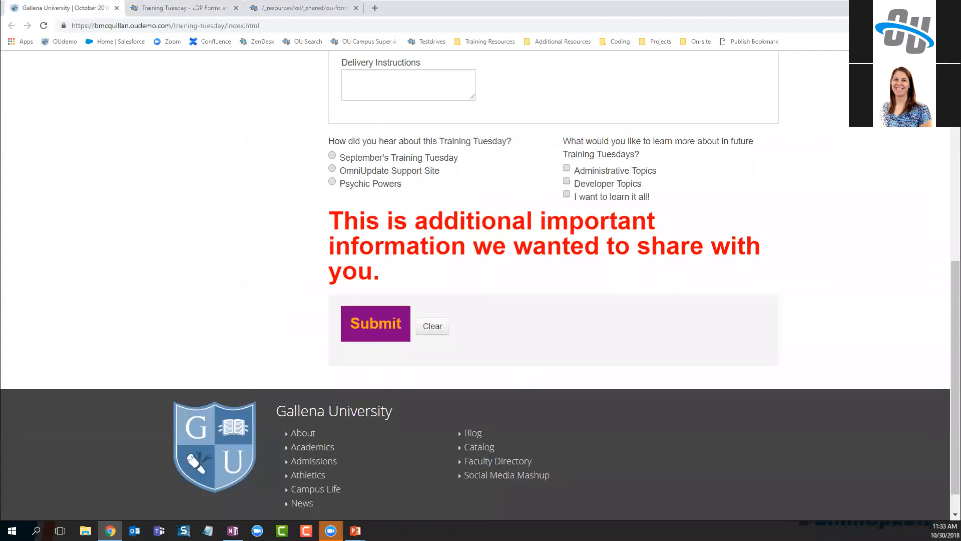
Reload the live form to verify the orange Clear button, then check out the OU Campus form asset
key("F5")
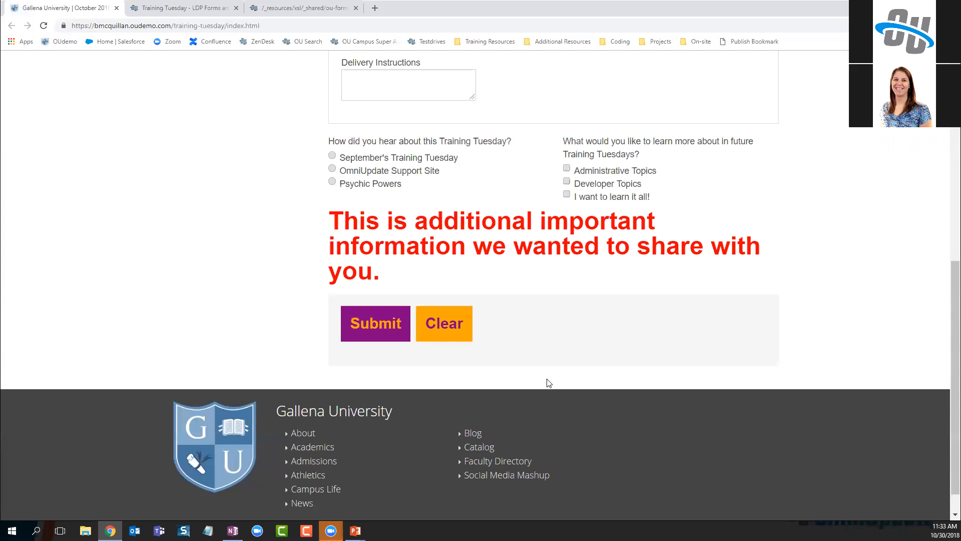
scroll(618, 329, "up", 5)
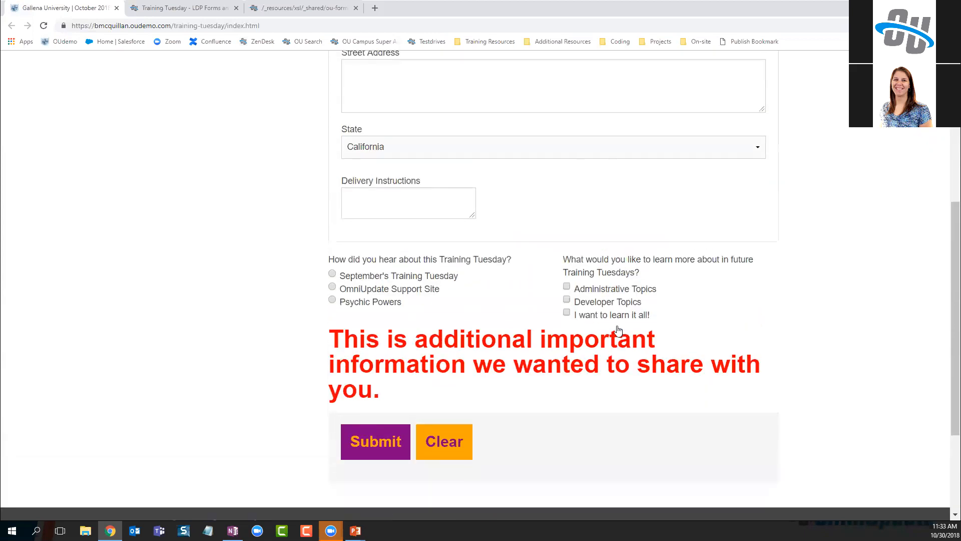
scroll(759, 416, "down", 1)
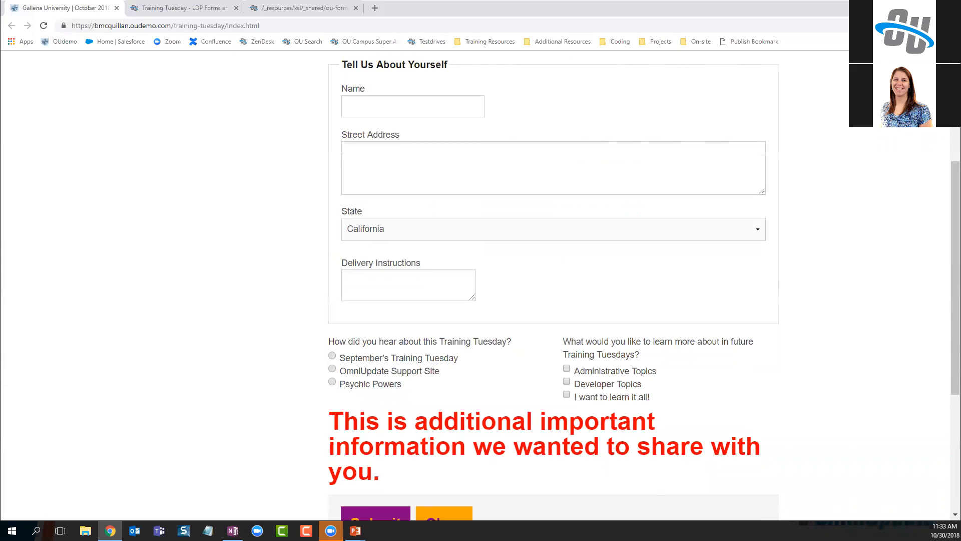
left_click(209, 10)
left_click(355, 115)
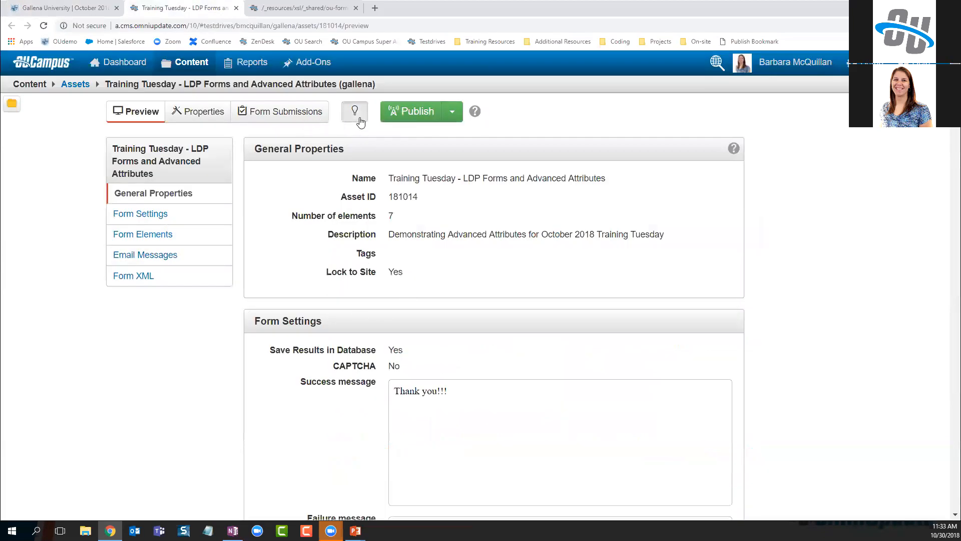
Add form_classes=halloween; to the form's Advanced attributes and save
left_click(185, 113)
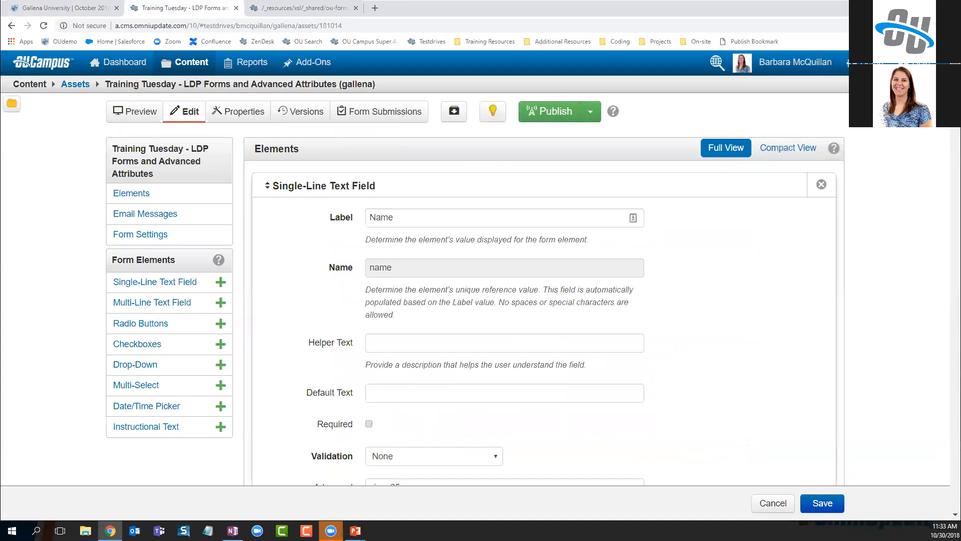
left_click_drag(955, 75, 946, 471)
left_click(494, 205)
type("form_classes")
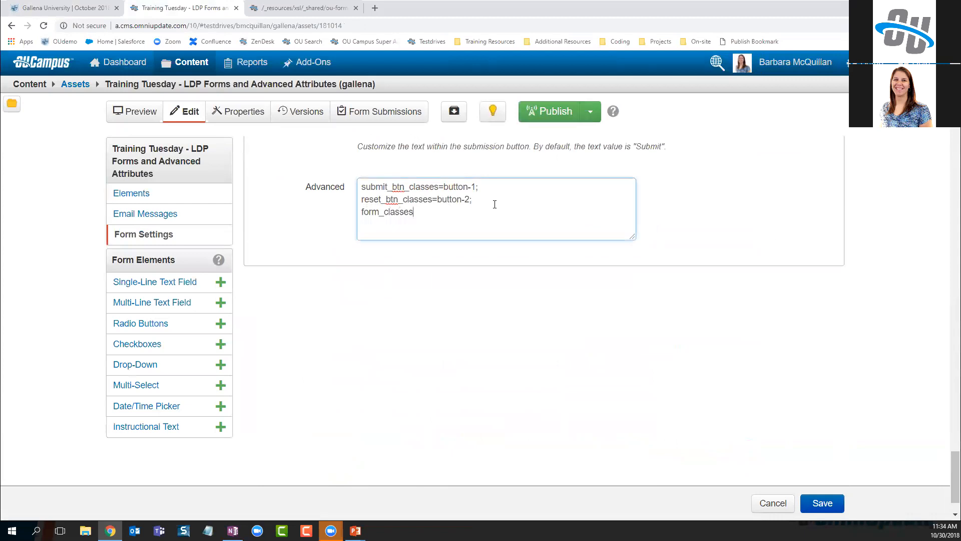
type("=")
type("halloween;")
left_click(821, 506)
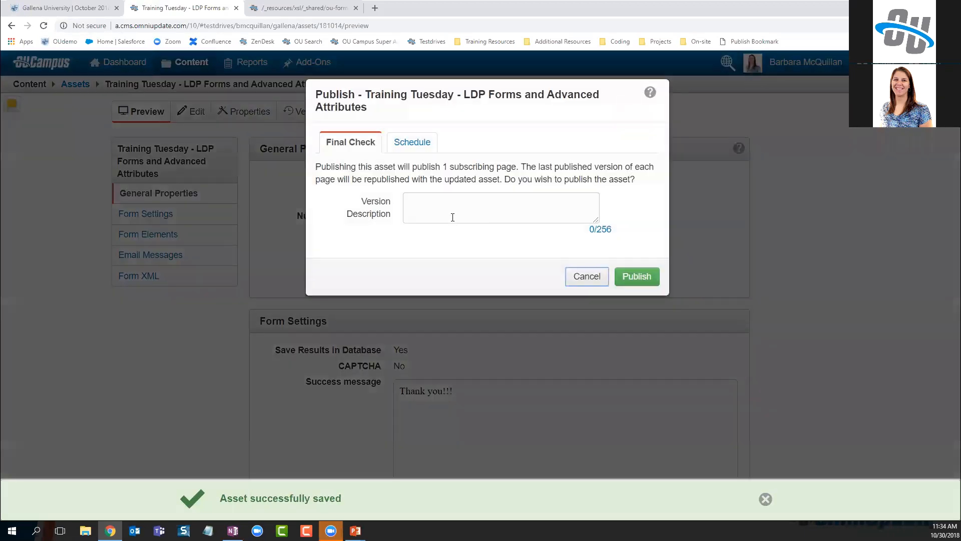
Publish the form asset with the version note 'added form class'
left_click(446, 212)
type("added form class")
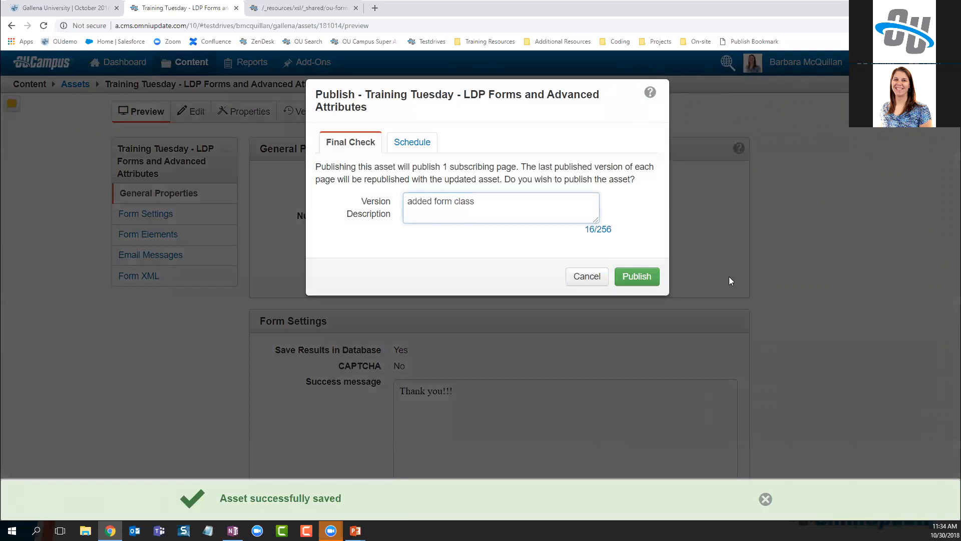
left_click(636, 279)
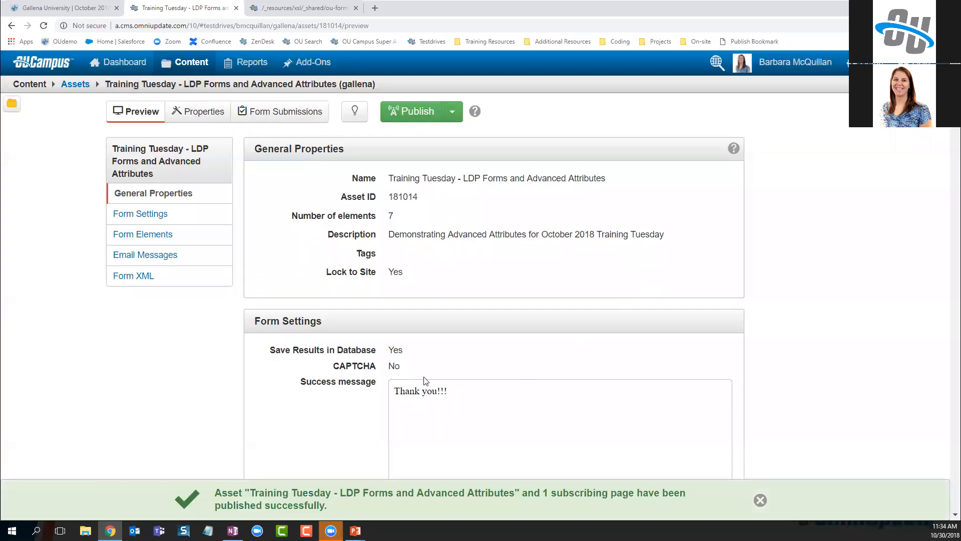
left_click(93, 8)
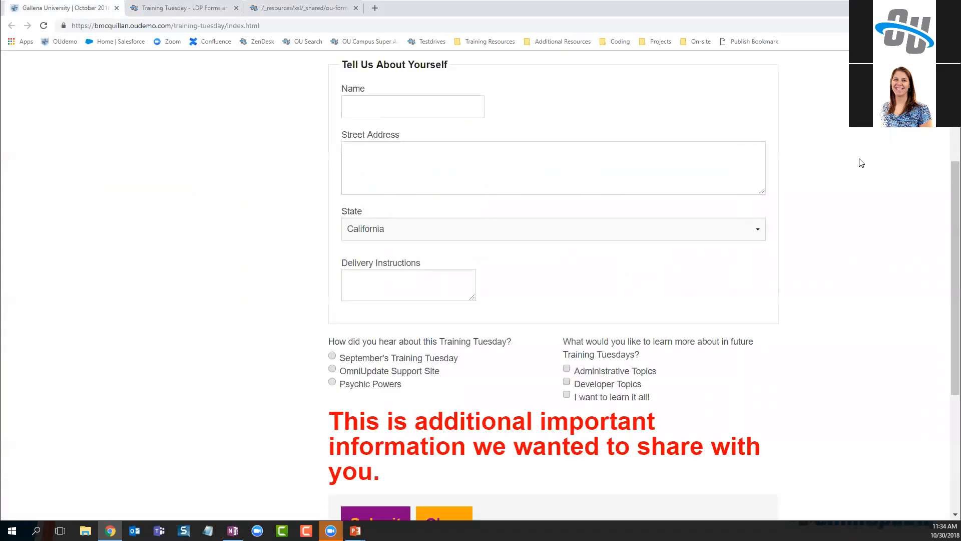
Reload and zoom out the live form, inspecting it to confirm the orange halloween class styling
key("F5")
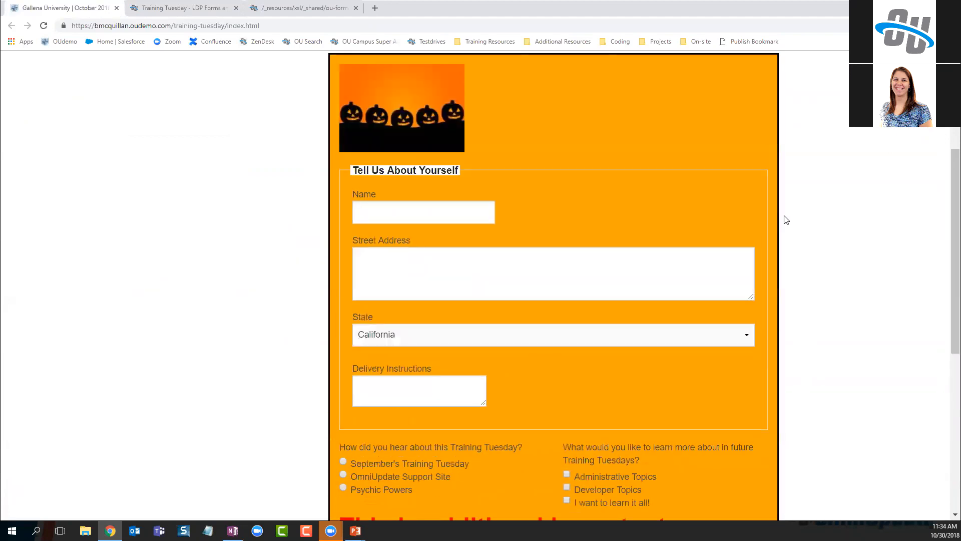
key("ctrl+minus")
key("ctrl+minus")
key("ctrl+minus")
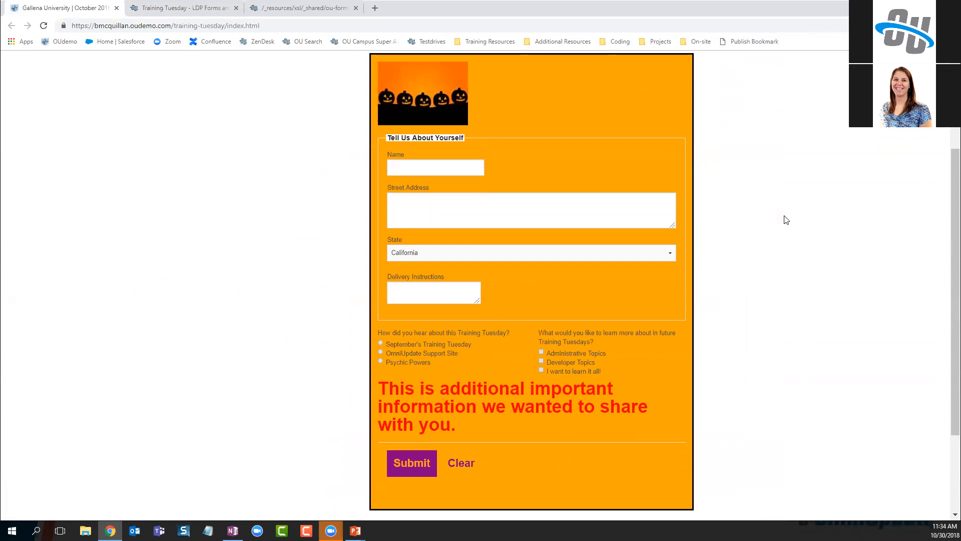
right_click(613, 70)
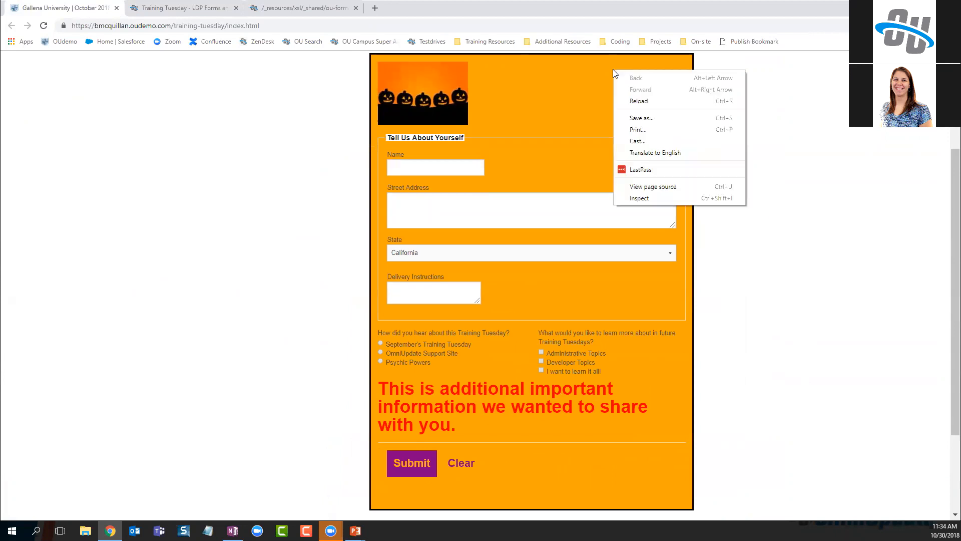
left_click(639, 197)
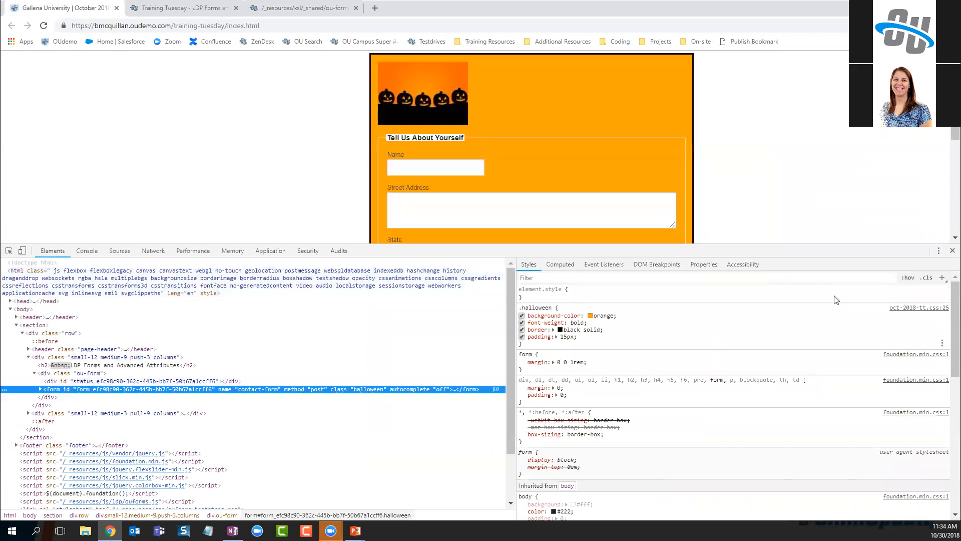
left_click(952, 251)
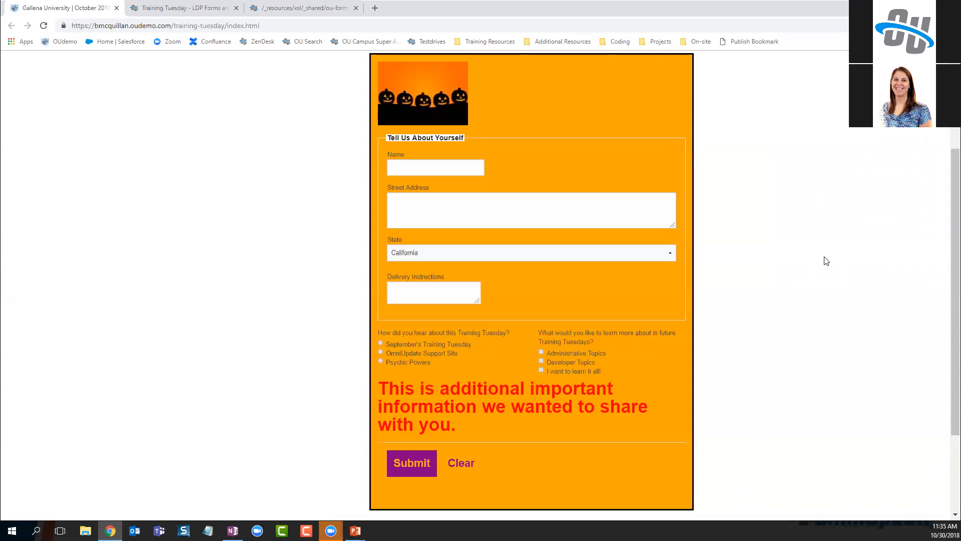
scroll(361, 185, "up", 2)
scroll(295, 174, "down", 1)
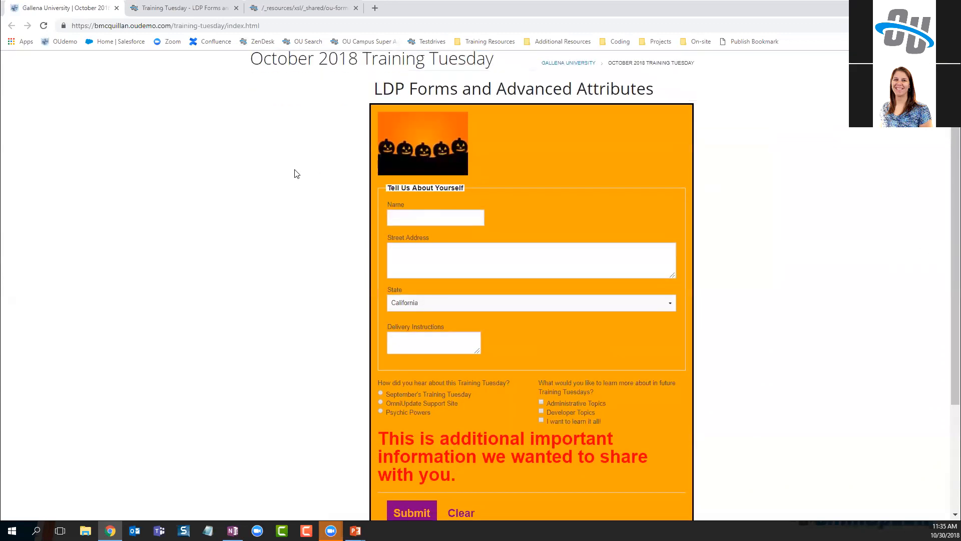